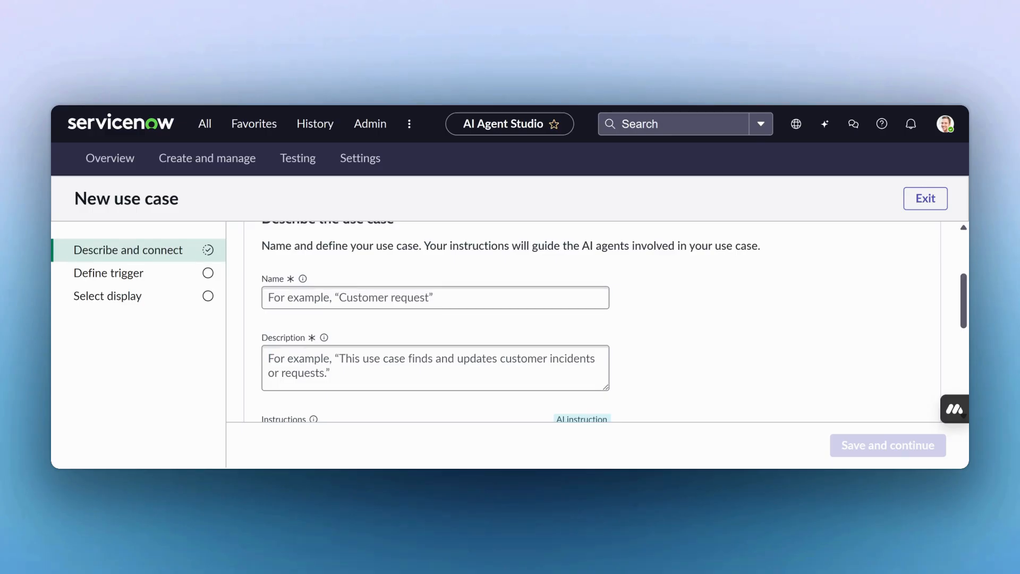
Name the use case Knowledge Expert and describe it as "Reviews and updates a knowledge article with added expertise."
{"action": "left_click", "coordinate": [473, 297]}
{"action": "type", "text": "Knowledge Expert"}
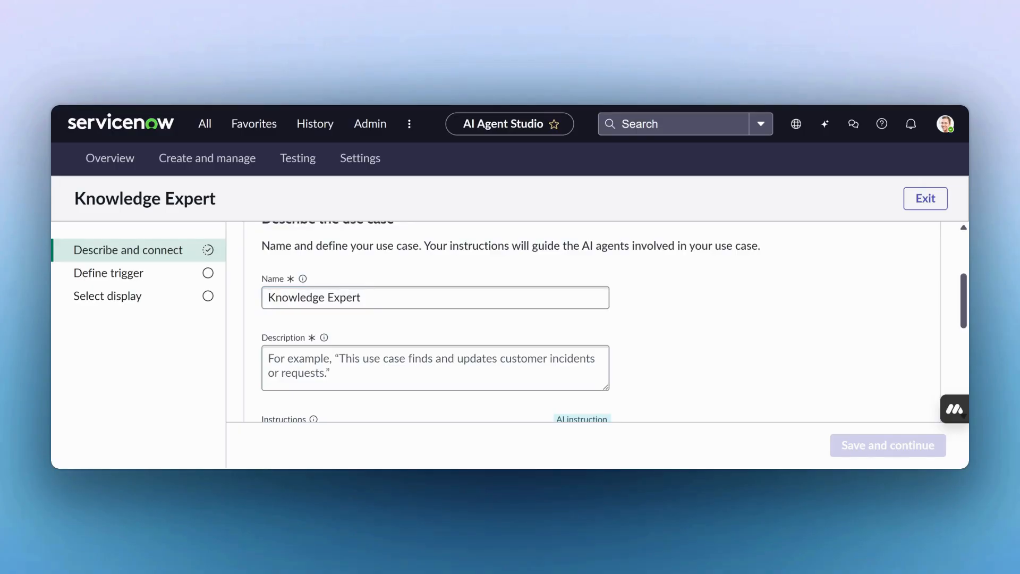
{"action": "left_click", "coordinate": [584, 367]}
{"action": "type", "text": "Reviews and updates a knowledge article with added expertise."}
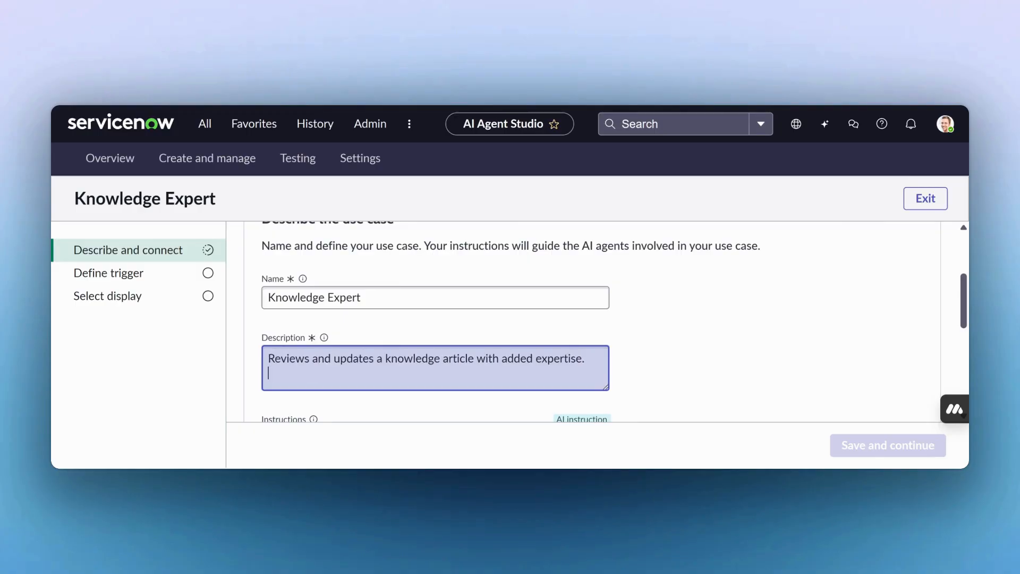
Set the use case instructions to "Review and improve a knowledge article's value and quality by enriching the content." and save to continue
{"action": "scroll", "coordinate": [609, 334], "scroll_direction": "down", "scroll_amount": 2}
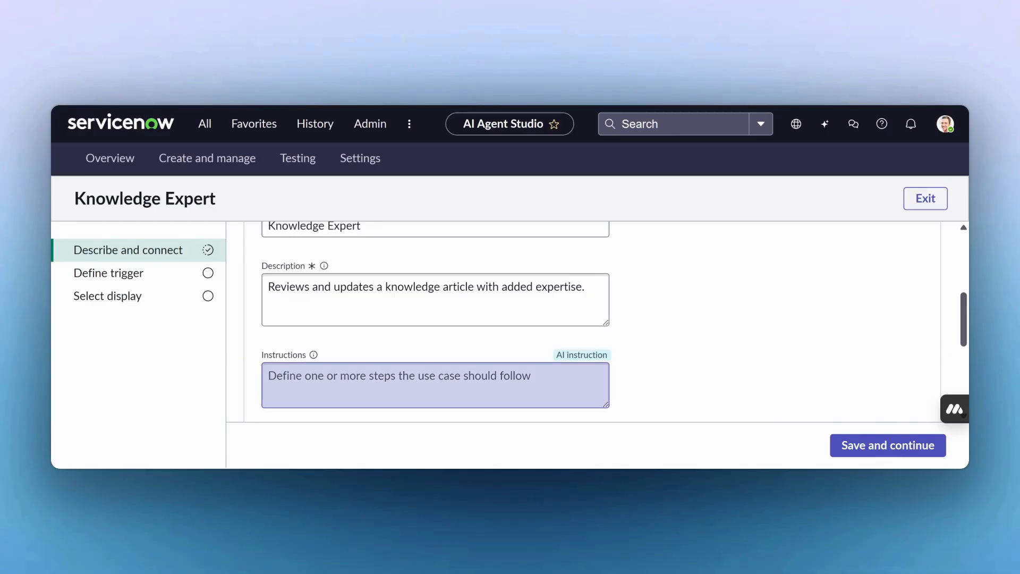
{"action": "key", "text": "Tab"}
{"action": "type", "text": "Review and improve a knowledge article's value and quality by enriching the content."}
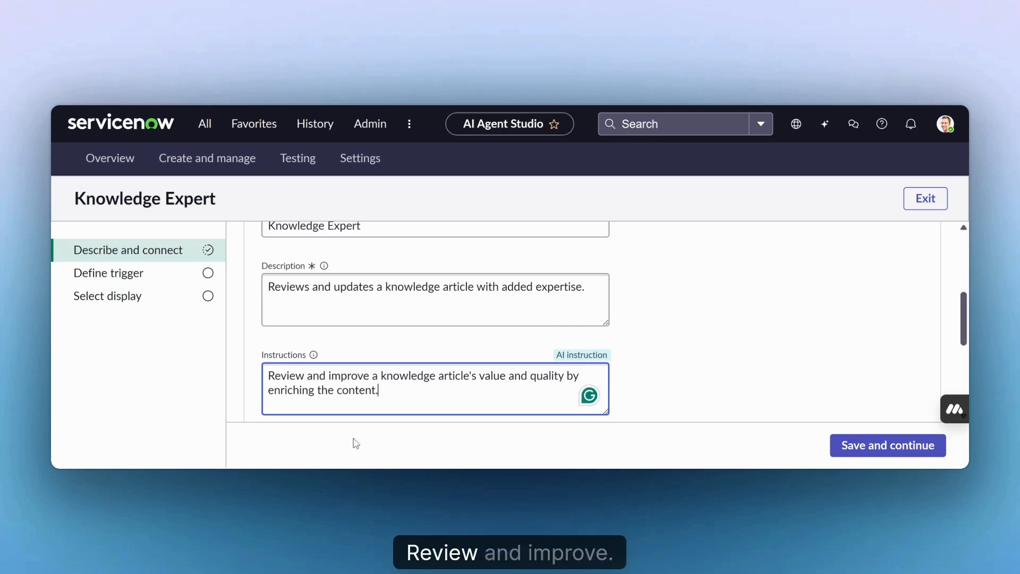
{"action": "scroll", "coordinate": [639, 379], "scroll_direction": "up", "scroll_amount": 5}
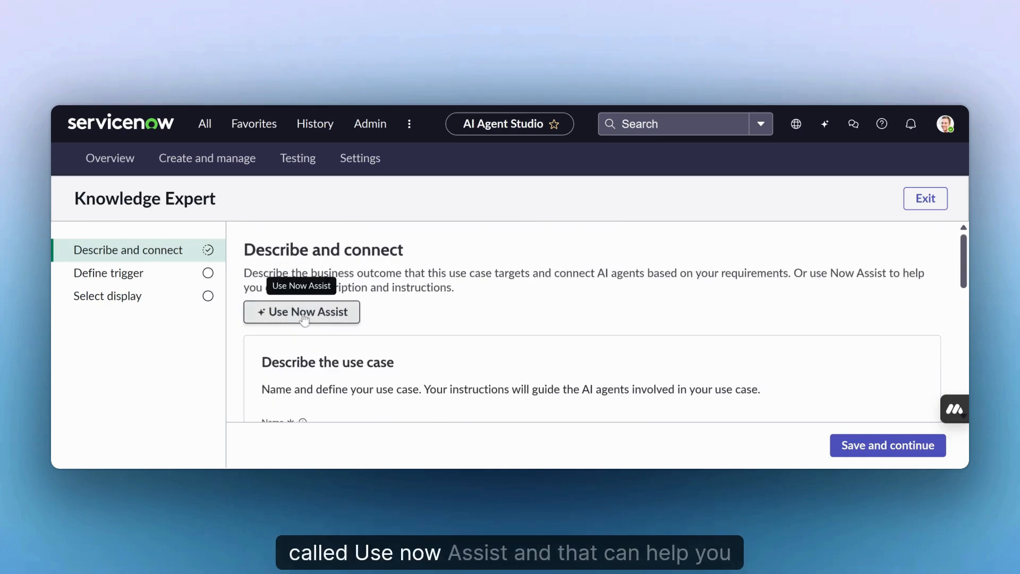
{"action": "scroll", "coordinate": [330, 353], "scroll_direction": "down", "scroll_amount": 3}
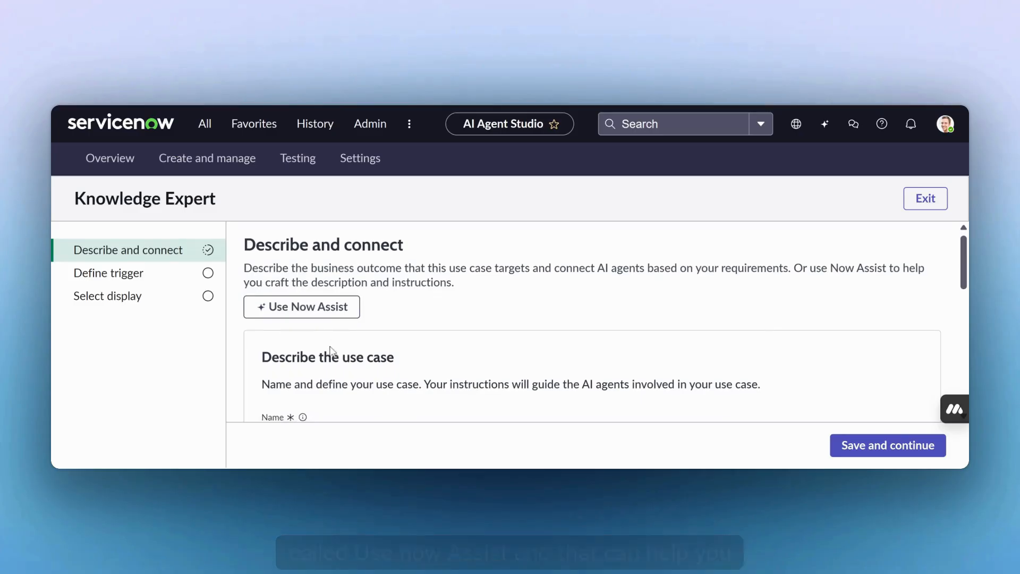
{"action": "scroll", "coordinate": [453, 349], "scroll_direction": "up", "scroll_amount": 3}
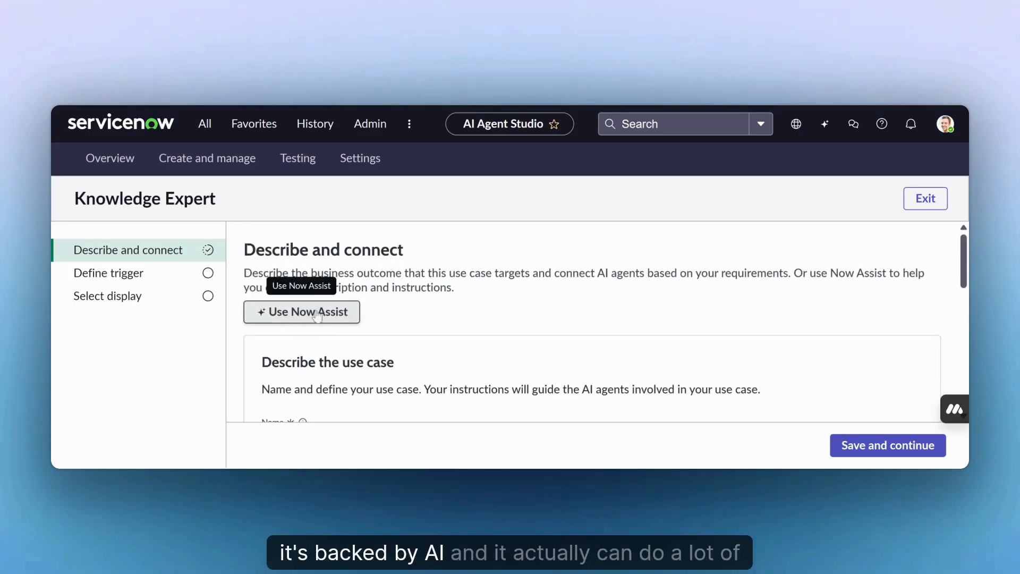
{"action": "scroll", "coordinate": [370, 330], "scroll_direction": "down", "scroll_amount": 5}
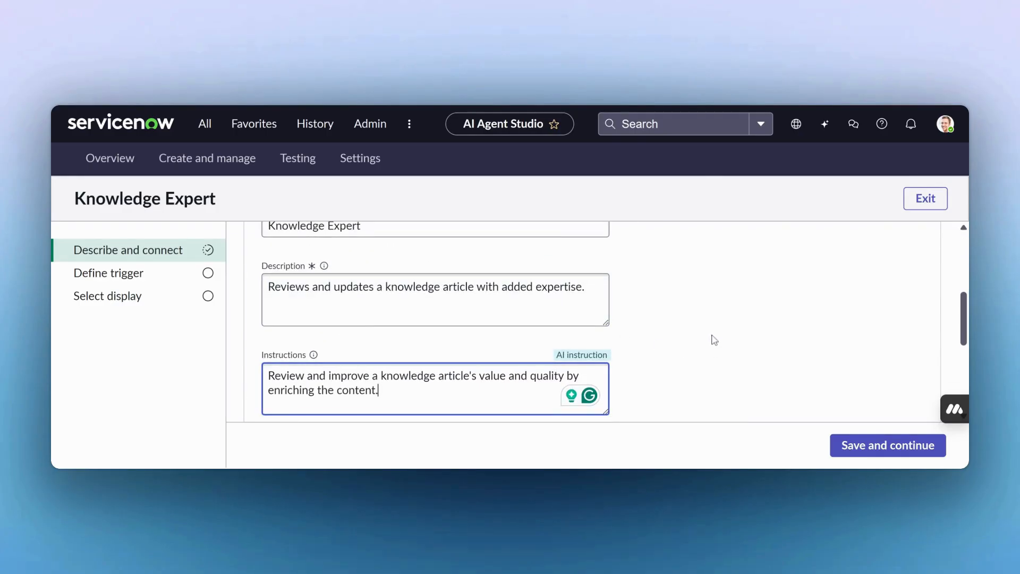
{"action": "left_click", "coordinate": [889, 456]}
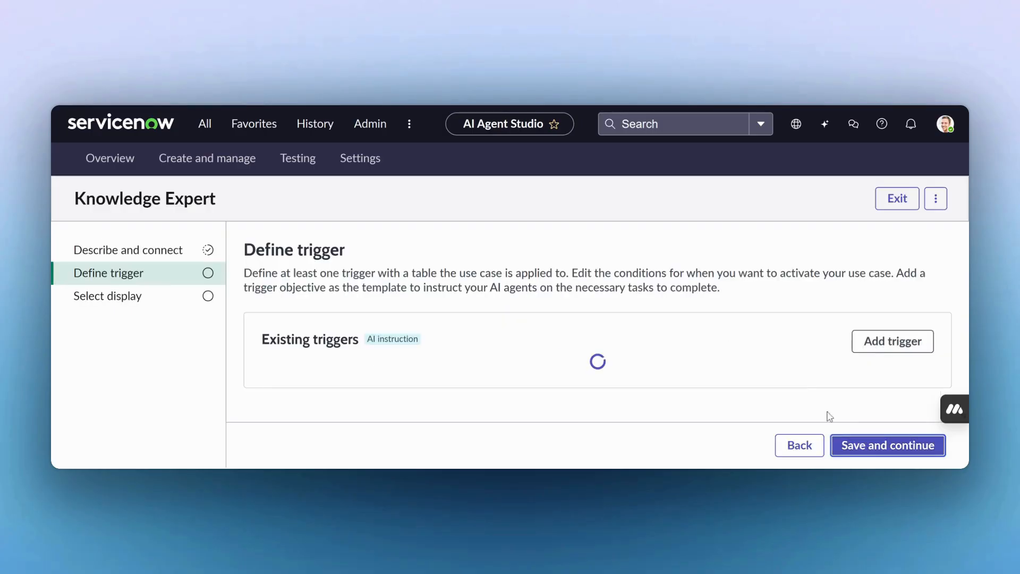
Save the Define trigger stage without adding any trigger and continue to the display settings
{"action": "scroll", "coordinate": [748, 295], "scroll_direction": "down", "scroll_amount": 3}
{"action": "scroll", "coordinate": [748, 295], "scroll_direction": "up", "scroll_amount": 2}
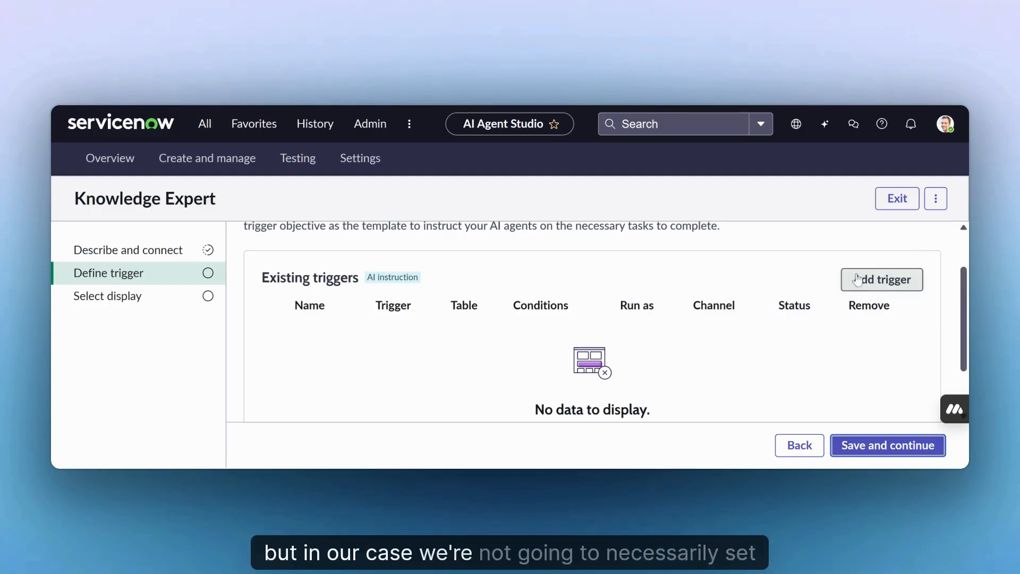
{"action": "scroll", "coordinate": [847, 351], "scroll_direction": "down", "scroll_amount": 2}
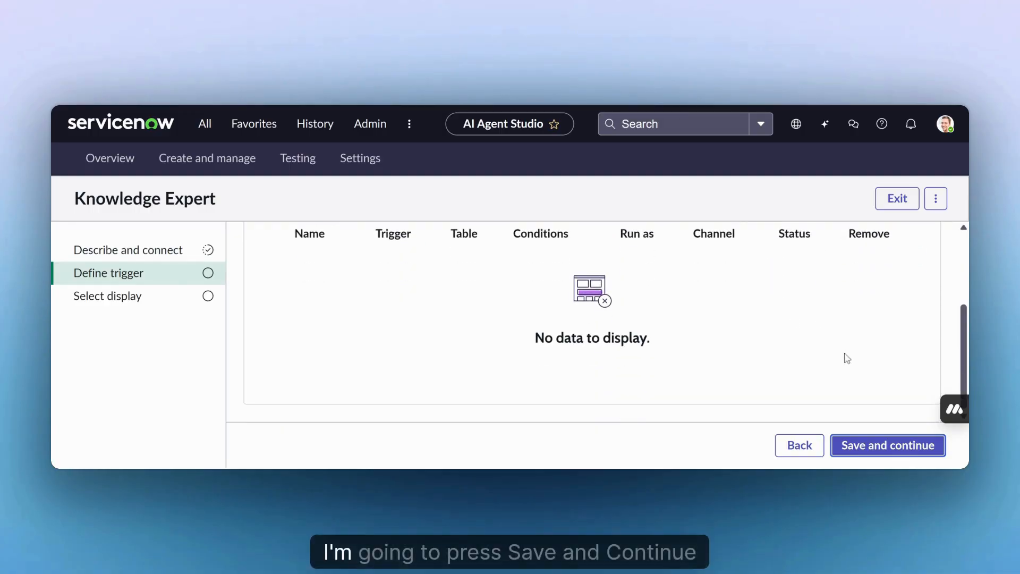
{"action": "left_click", "coordinate": [867, 446]}
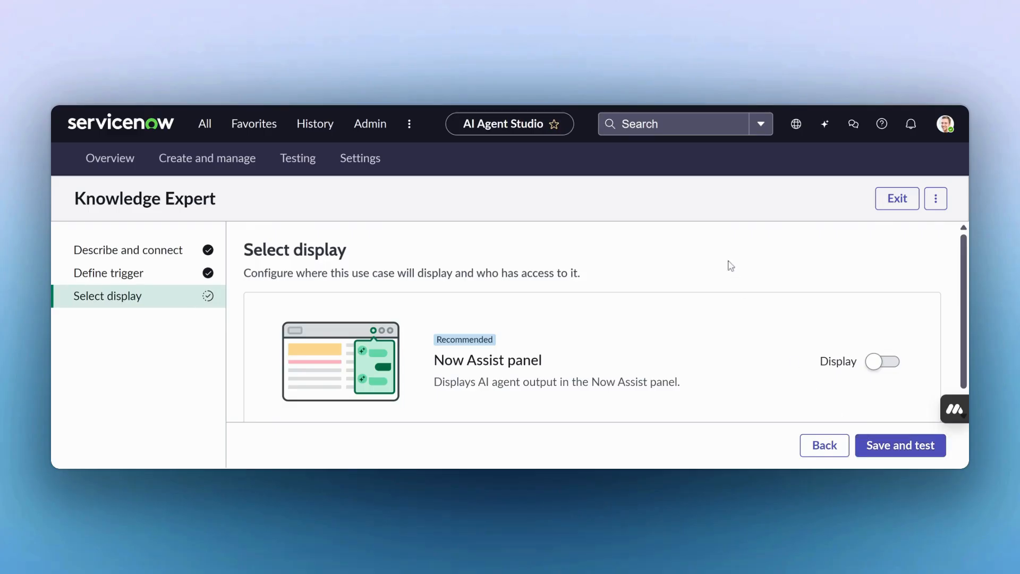
Enable the Now Assist panel display for the use case and save it for testing
{"action": "scroll", "coordinate": [719, 247], "scroll_direction": "down", "scroll_amount": 1}
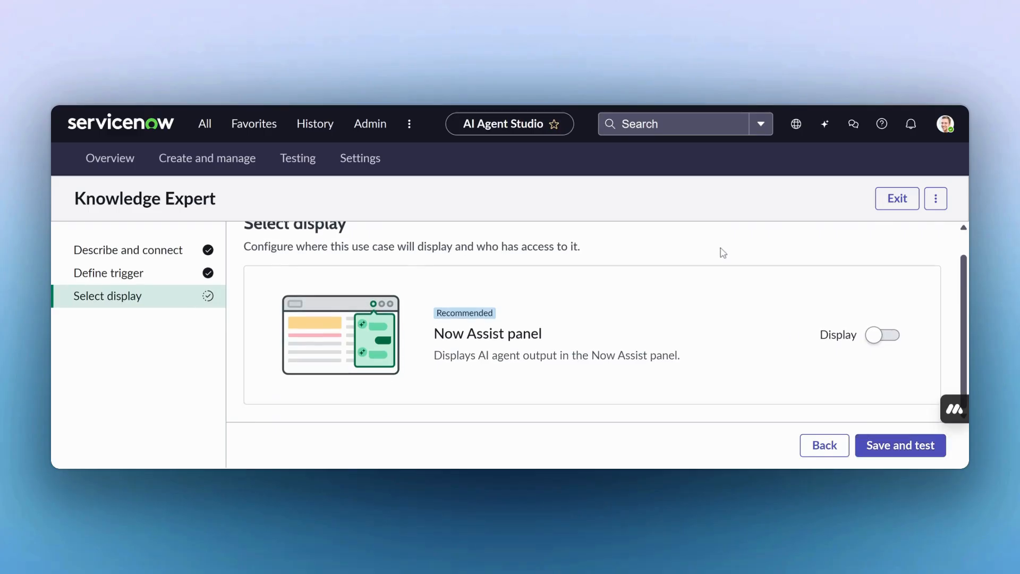
{"action": "left_click", "coordinate": [875, 338]}
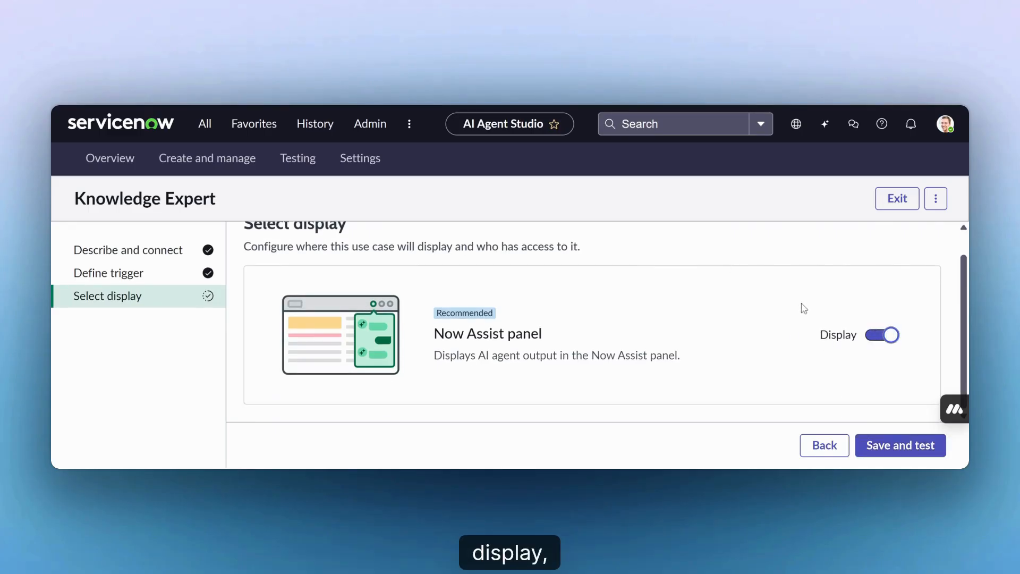
{"action": "left_click", "coordinate": [913, 446]}
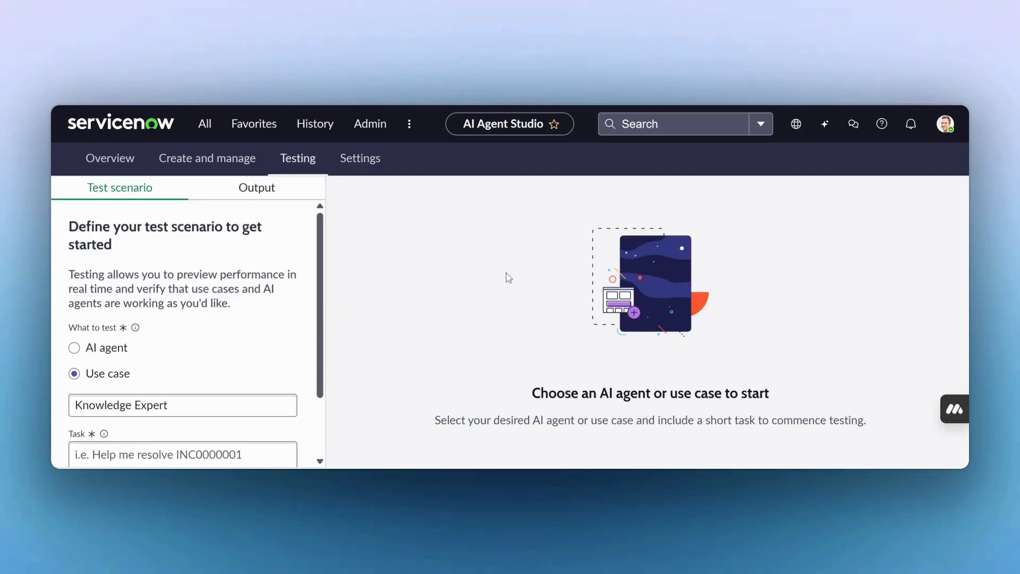
Leave the test scenario without running it and start creating a new AI agent
{"action": "scroll", "coordinate": [257, 323], "scroll_direction": "down", "scroll_amount": 3}
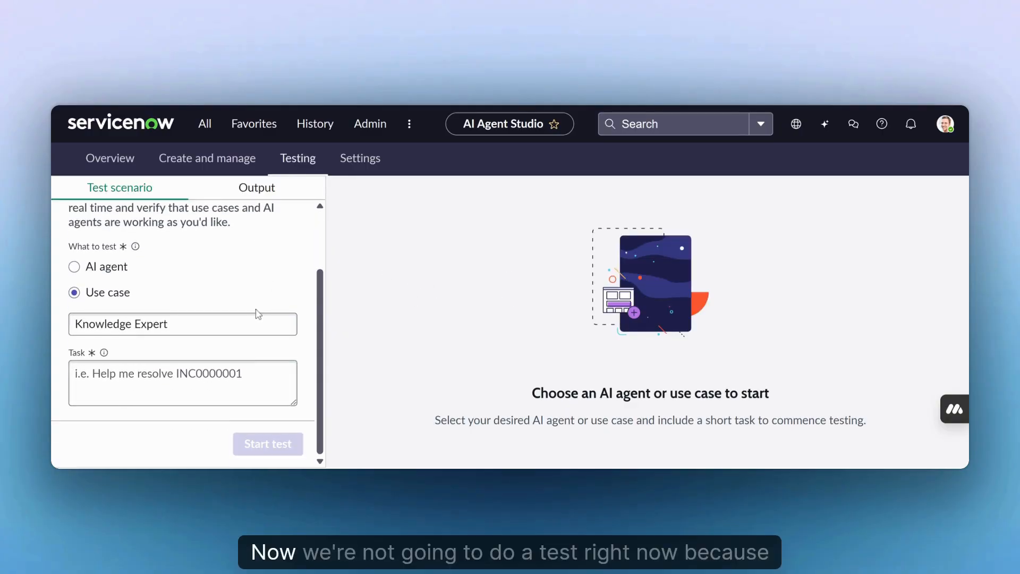
{"action": "scroll", "coordinate": [266, 319], "scroll_direction": "up", "scroll_amount": 3}
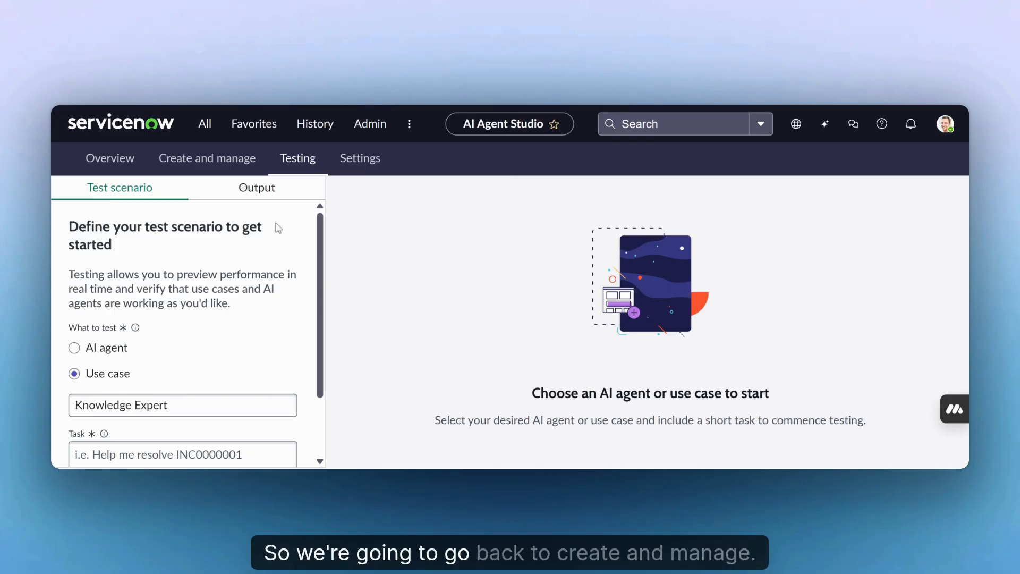
{"action": "left_click", "coordinate": [211, 164]}
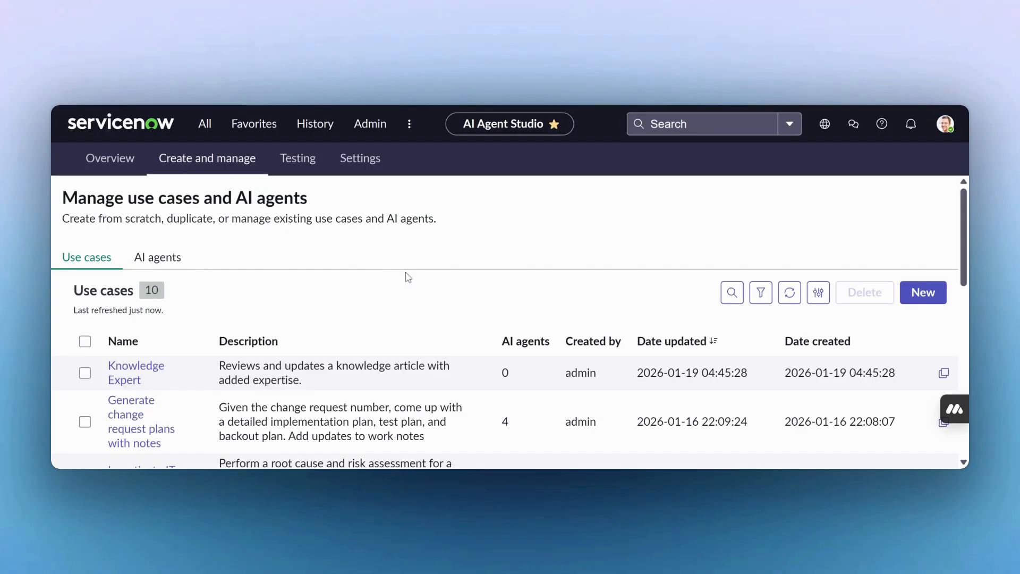
{"action": "left_click", "coordinate": [175, 261]}
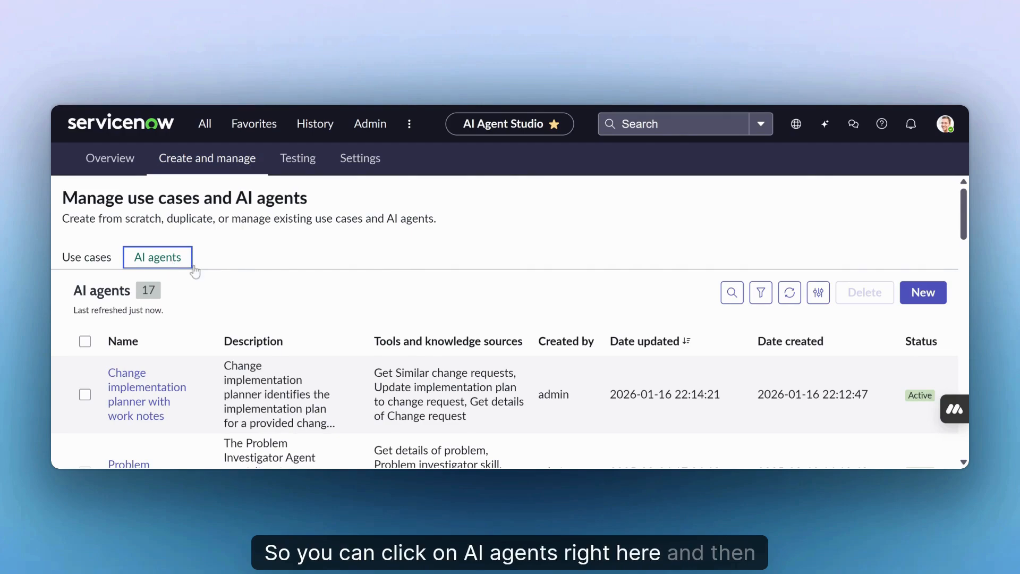
{"action": "left_click", "coordinate": [926, 293]}
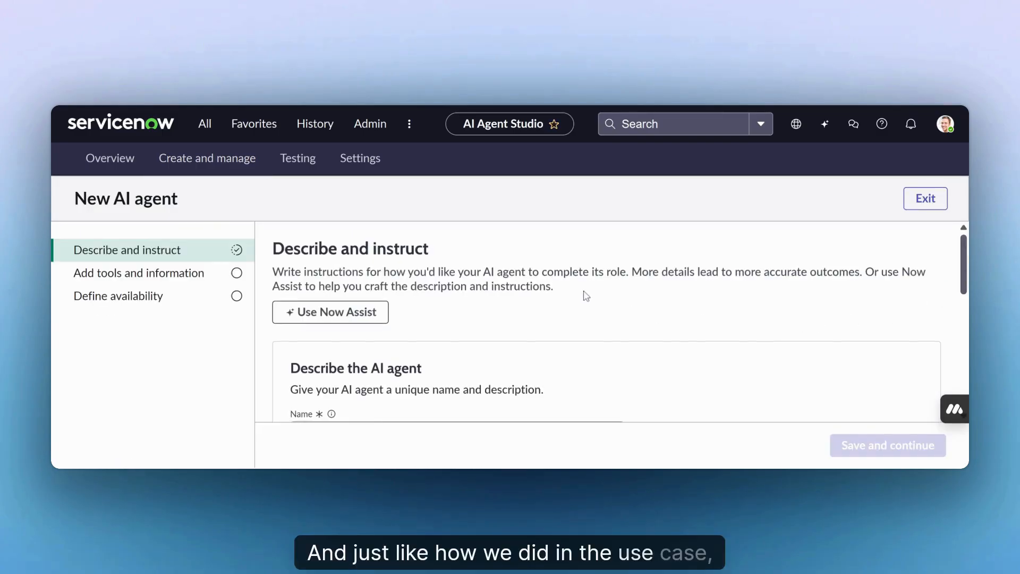
Name the AI agent Knowledge Expert Agent and paste the prepared description and role text into its description
{"action": "scroll", "coordinate": [585, 296], "scroll_direction": "down", "scroll_amount": 3}
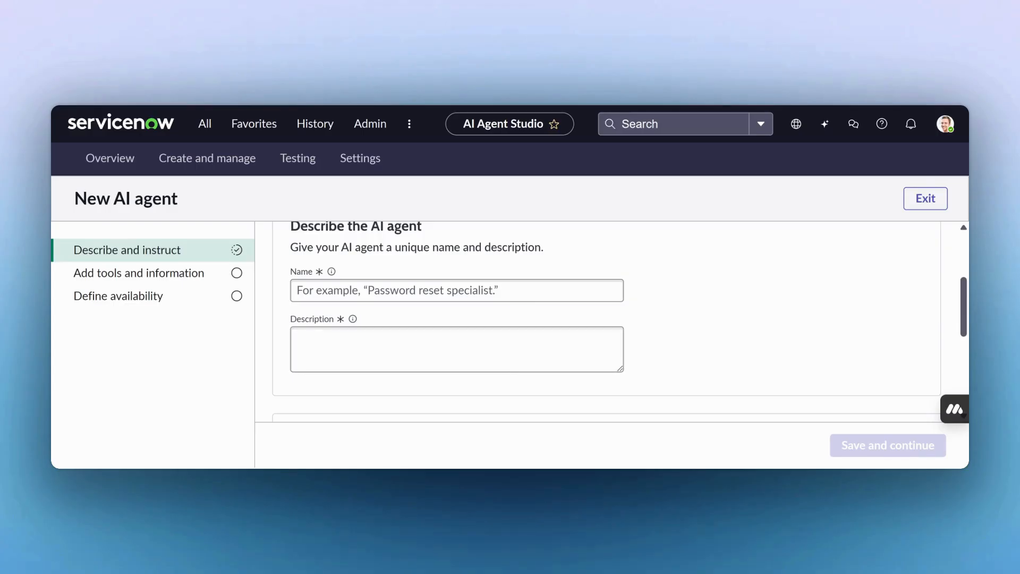
{"action": "left_click", "coordinate": [456, 291]}
{"action": "type", "text": "Knowledge Expert Agent"}
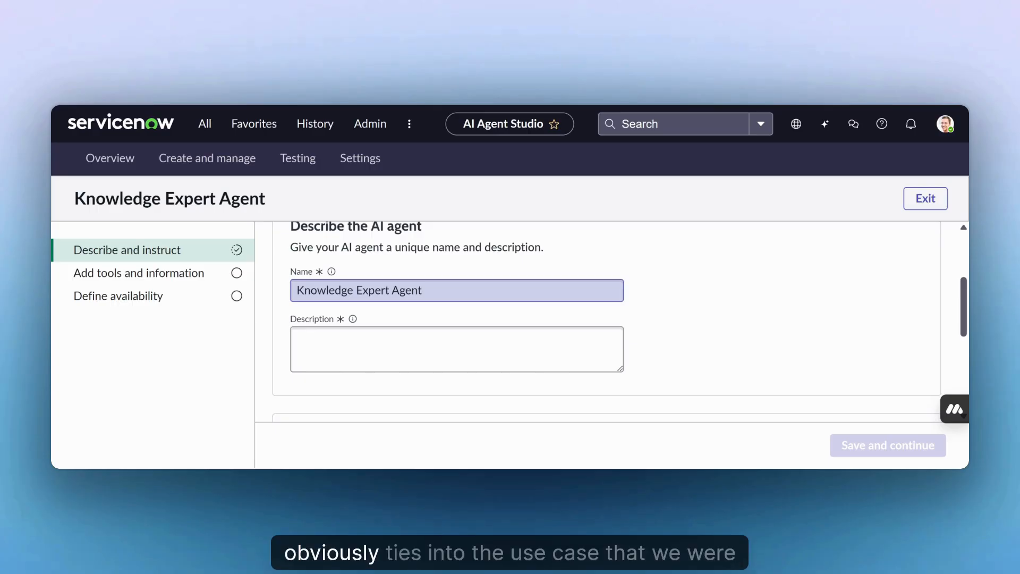
{"action": "left_click", "coordinate": [457, 348]}
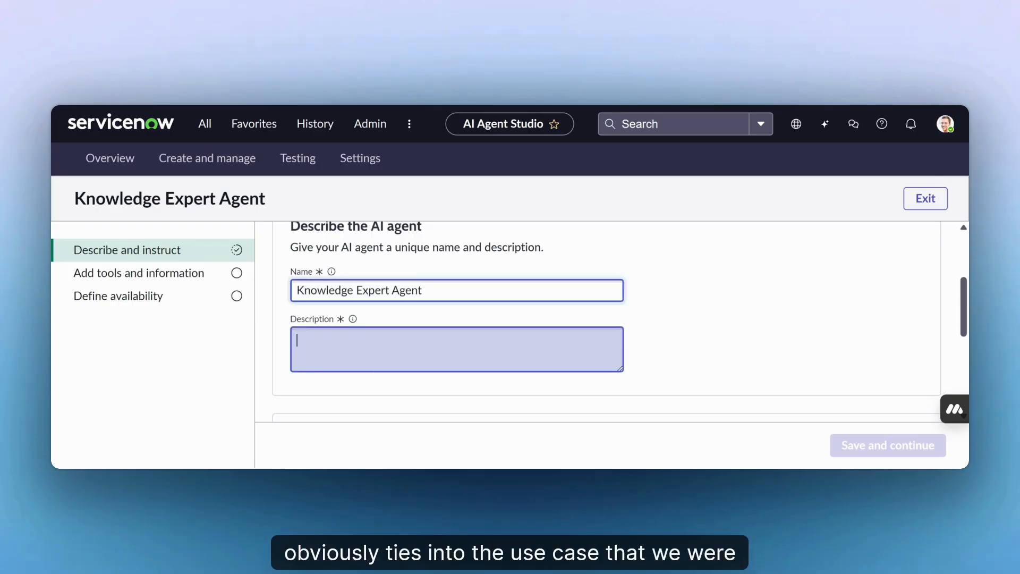
{"action": "key", "text": "ctrl+v"}
Remove the AI agent role text from the description, keeping only "Rewrite knowledge articles from the perspective of a specific character."
{"action": "scroll", "coordinate": [694, 343], "scroll_direction": "down", "scroll_amount": 1}
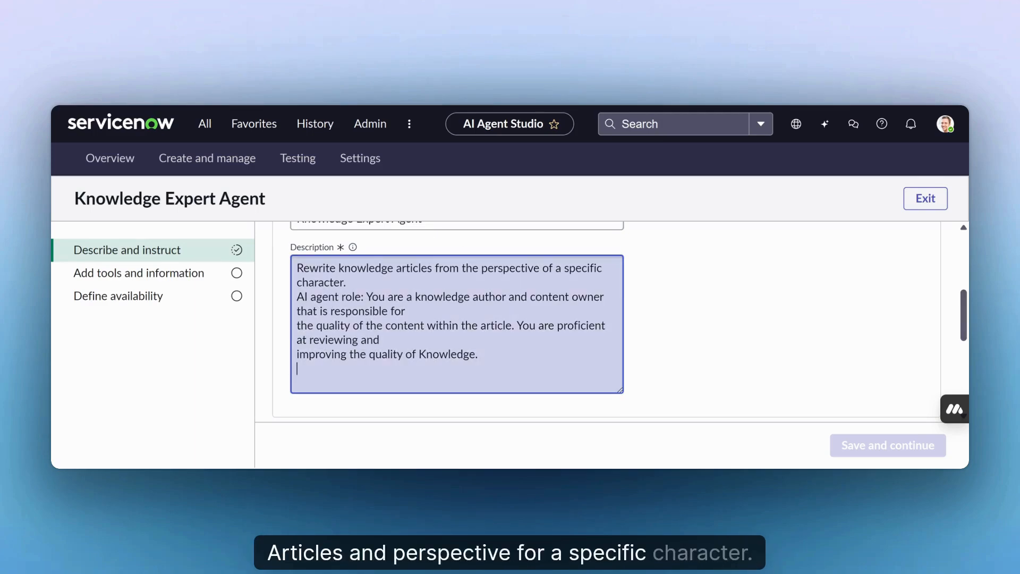
{"action": "scroll", "coordinate": [606, 318], "scroll_direction": "down", "scroll_amount": 1}
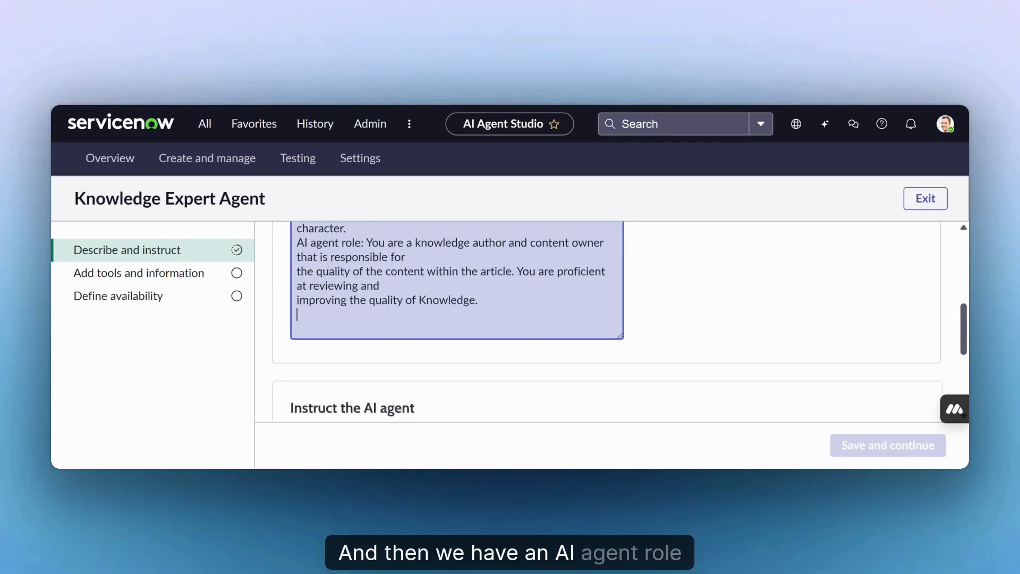
{"action": "scroll", "coordinate": [455, 323], "scroll_direction": "down", "scroll_amount": 2}
{"action": "scroll", "coordinate": [455, 323], "scroll_direction": "up", "scroll_amount": 3}
{"action": "scroll", "coordinate": [455, 323], "scroll_direction": "down", "scroll_amount": 3}
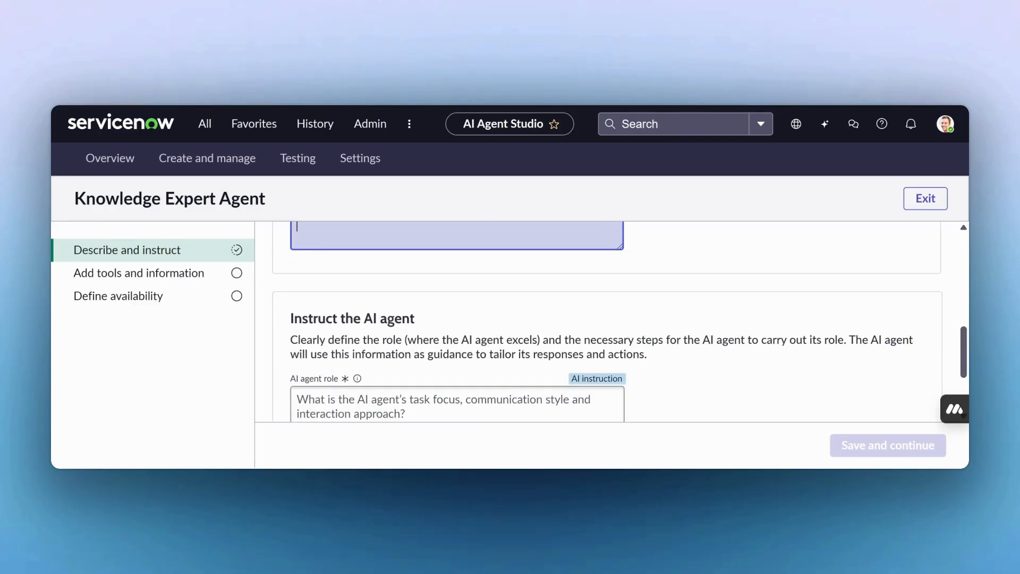
{"action": "scroll", "coordinate": [455, 323], "scroll_direction": "up", "scroll_amount": 3}
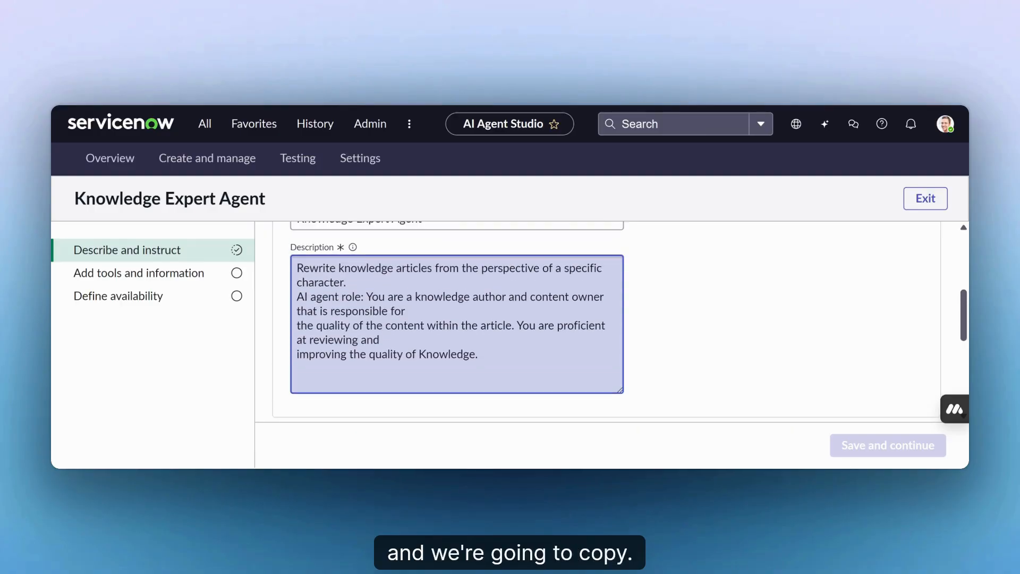
{"action": "left_click_drag", "start_coordinate": [296, 364], "coordinate": [378, 297]}
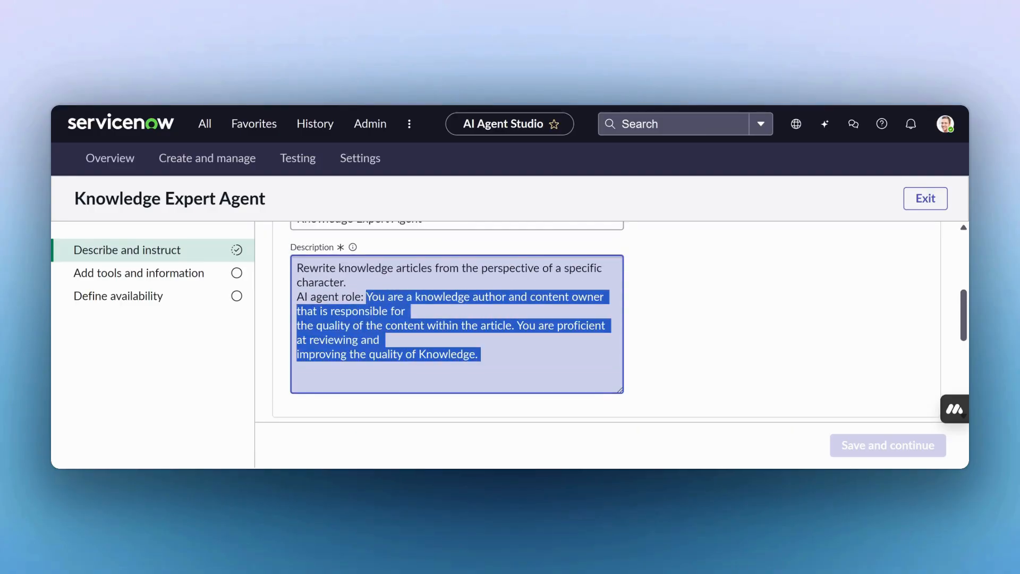
{"action": "key", "text": "BackSpace"}
{"action": "key", "text": "ctrl+shift+Left"}
{"action": "key", "text": "ctrl+shift+Left"}
{"action": "key", "text": "ctrl+shift+Left"}
{"action": "key", "text": "BackSpace"}
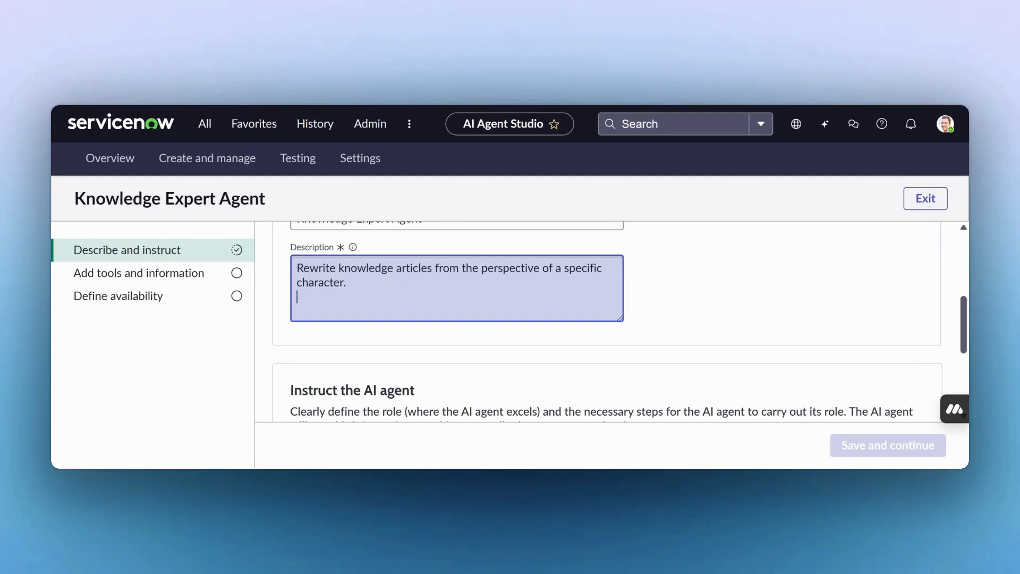
{"action": "key", "text": "BackSpace"}
Enter the AI agent role: a knowledge author and content owner responsible for article quality, proficient at reviewing and improving the quality of Knowledge
{"action": "scroll", "coordinate": [310, 322], "scroll_direction": "down", "scroll_amount": 1}
{"action": "left_click", "coordinate": [329, 395]}
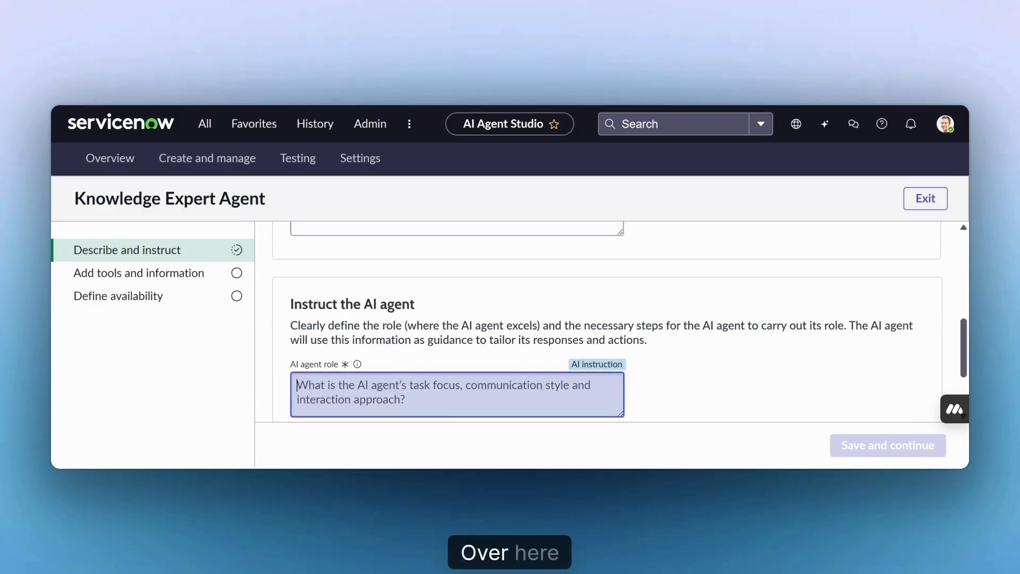
{"action": "type", "text": "You are a knowledge author and content owner that is responsible for the quality of the content within the article. You are proficient at reviewing and improving the quality of Knowledge."}
{"action": "scroll", "coordinate": [457, 321], "scroll_direction": "down", "scroll_amount": 2}
{"action": "scroll", "coordinate": [372, 320], "scroll_direction": "down", "scroll_amount": 1}
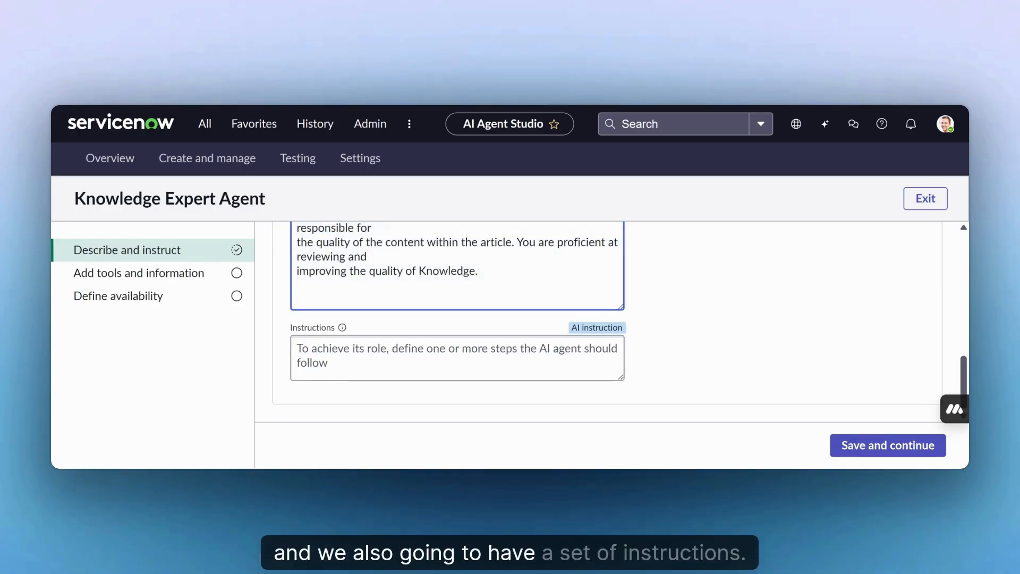
Paste the agent's step-by-step instructions for retrieving the knowledge article by Number and rewriting it in the voice and diction of Abraham Lincoln
{"action": "key", "text": "alt+Tab"}
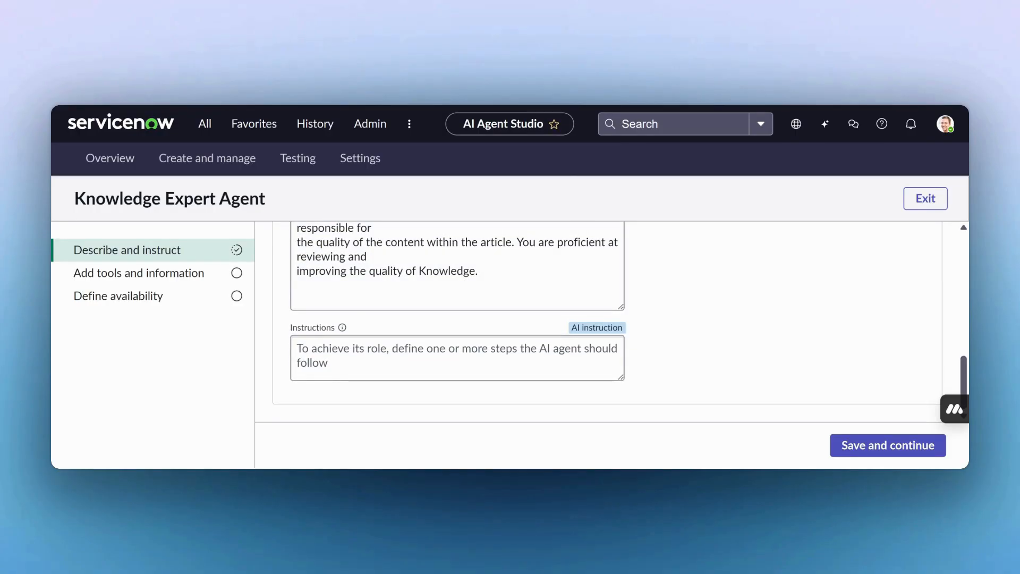
{"action": "left_click", "coordinate": [457, 357]}
{"action": "left_click", "coordinate": [456, 357]}
{"action": "key", "text": "ctrl+v"}
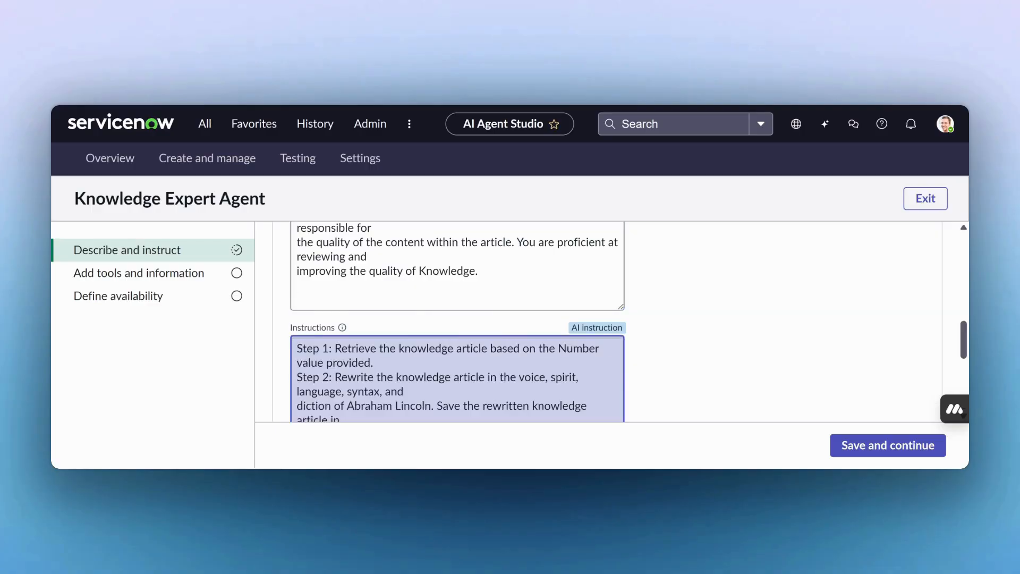
{"action": "scroll", "coordinate": [804, 367], "scroll_direction": "up", "scroll_amount": 10}
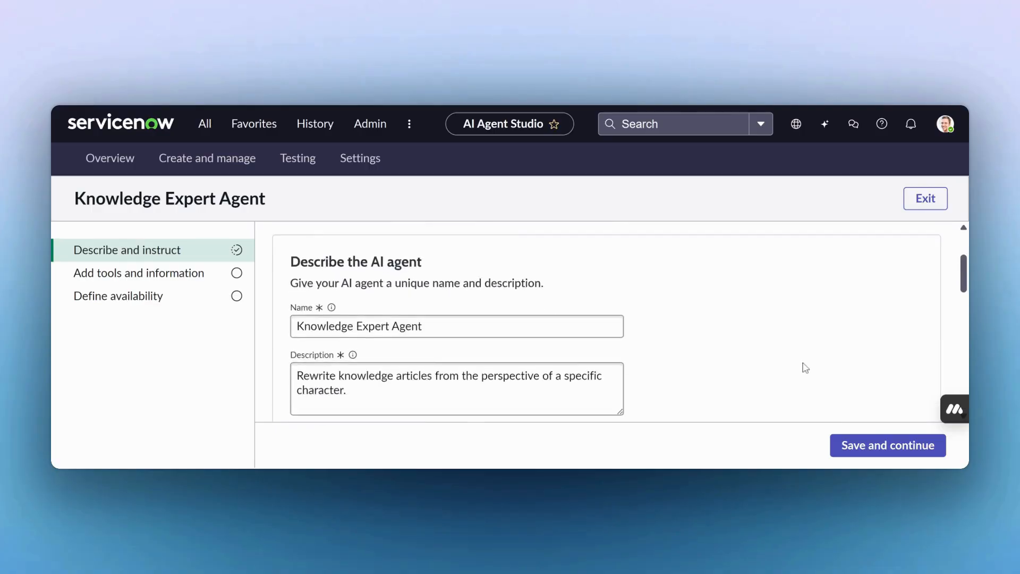
{"action": "scroll", "coordinate": [803, 365], "scroll_direction": "down", "scroll_amount": 2}
{"action": "scroll", "coordinate": [649, 326], "scroll_direction": "up", "scroll_amount": 3}
{"action": "scroll", "coordinate": [662, 324], "scroll_direction": "down", "scroll_amount": 1}
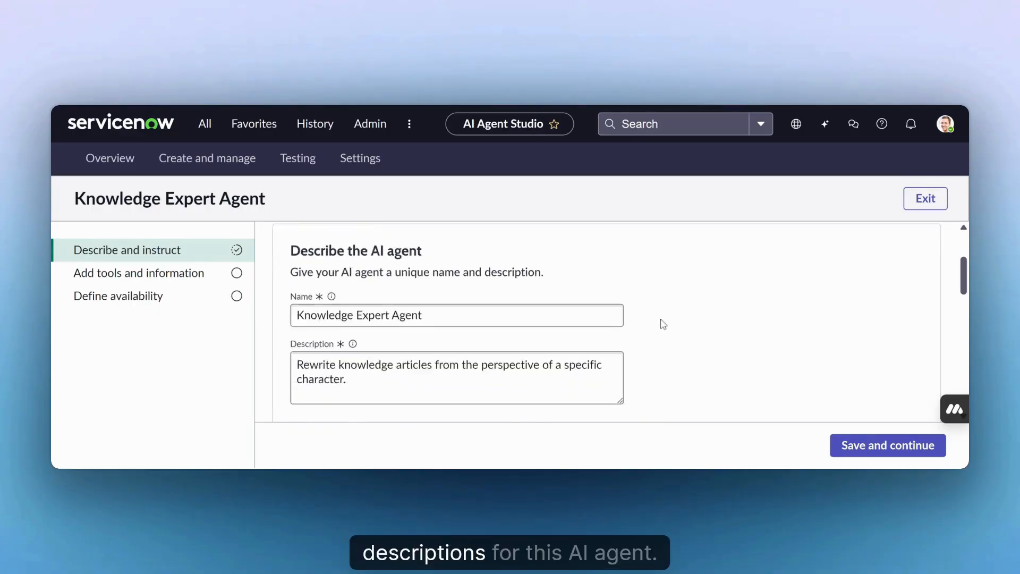
Save the agent's description, role and instructions and continue to adding its tools and information
{"action": "scroll", "coordinate": [664, 323], "scroll_direction": "down", "scroll_amount": 5}
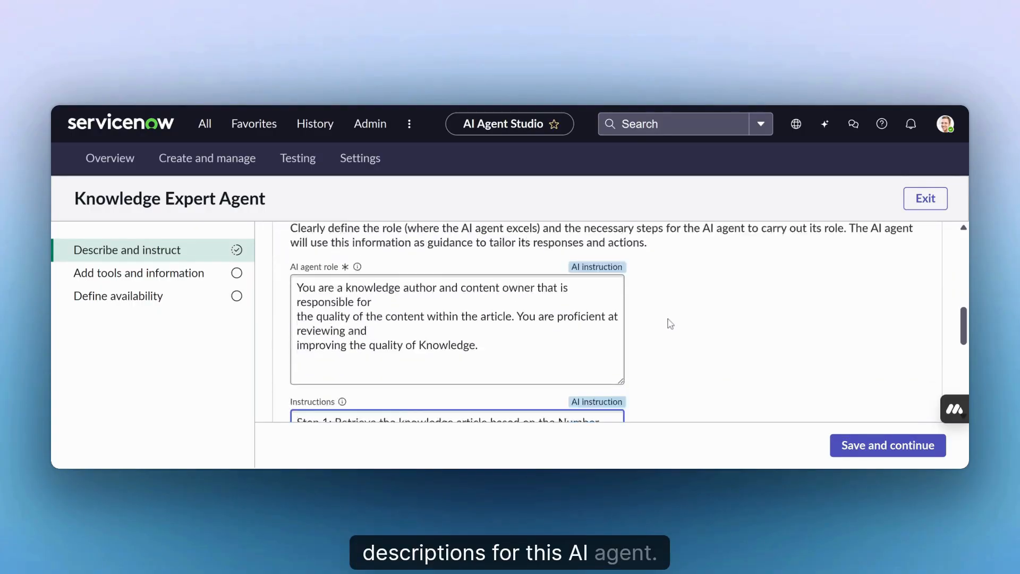
{"action": "left_click", "coordinate": [867, 450]}
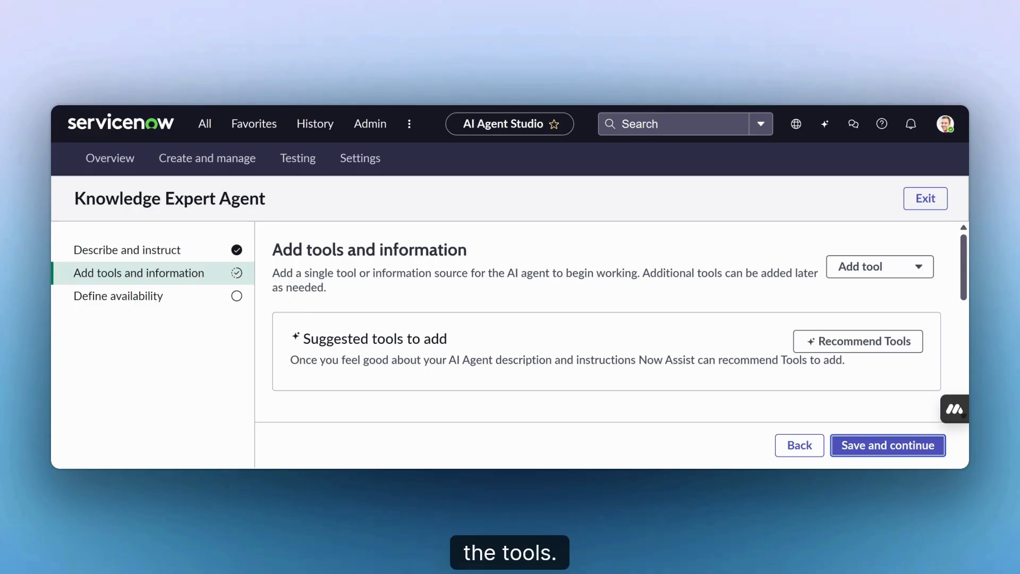
{"action": "scroll", "coordinate": [605, 329], "scroll_direction": "down", "scroll_amount": 5}
{"action": "scroll", "coordinate": [547, 360], "scroll_direction": "up", "scroll_amount": 3}
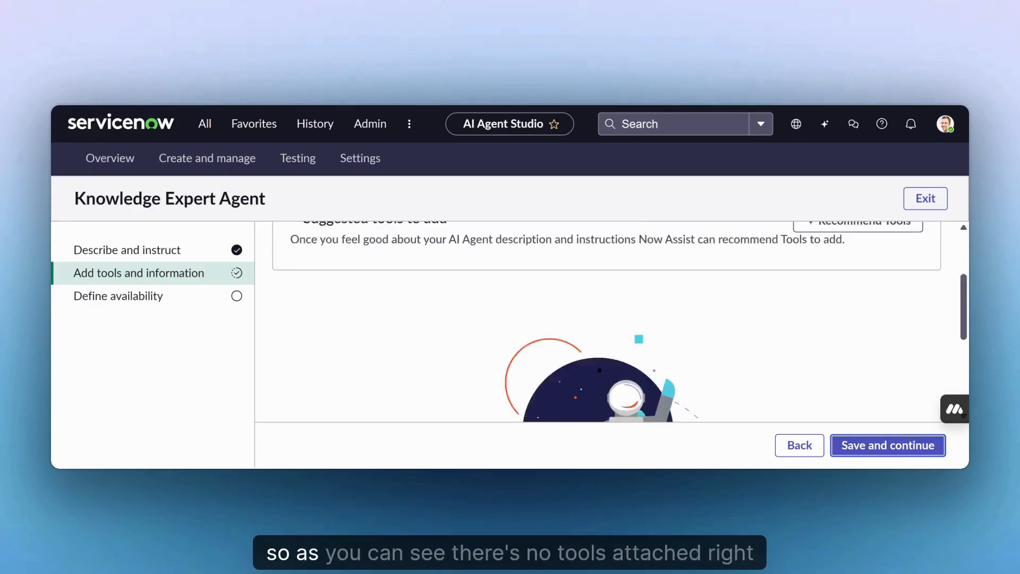
{"action": "scroll", "coordinate": [547, 360], "scroll_direction": "down", "scroll_amount": 3}
{"action": "scroll", "coordinate": [728, 369], "scroll_direction": "up", "scroll_amount": 5}
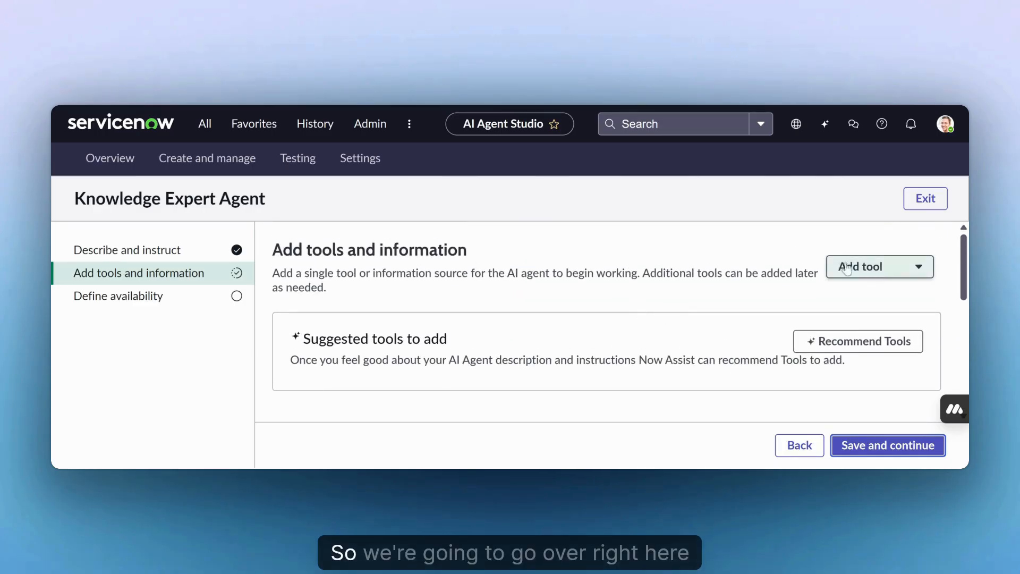
Start a script tool named Get Knowledge Article with the description "Get the Knowledge article body given a Knowledge article number"
{"action": "left_click", "coordinate": [893, 271]}
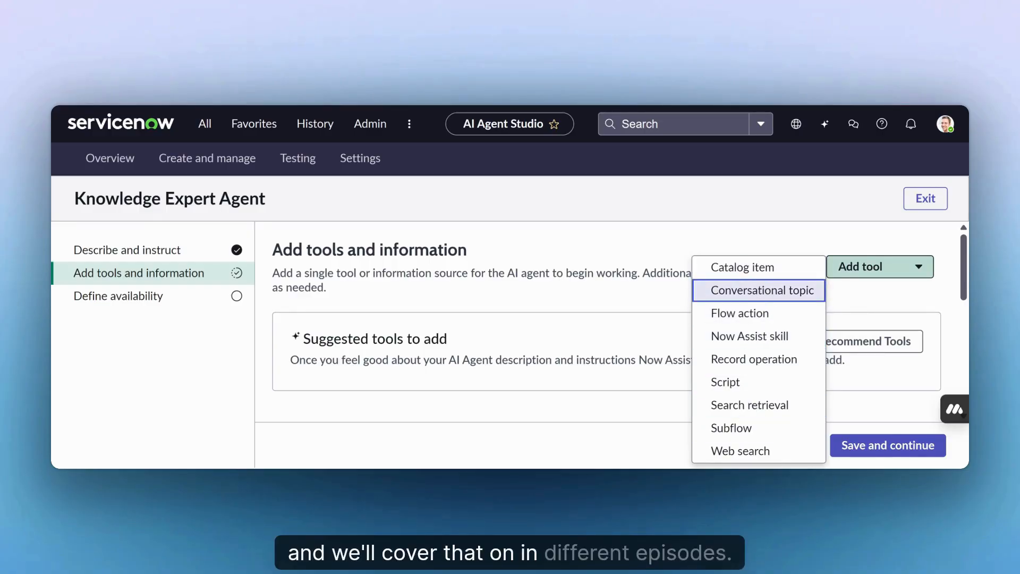
{"action": "left_click", "coordinate": [736, 385]}
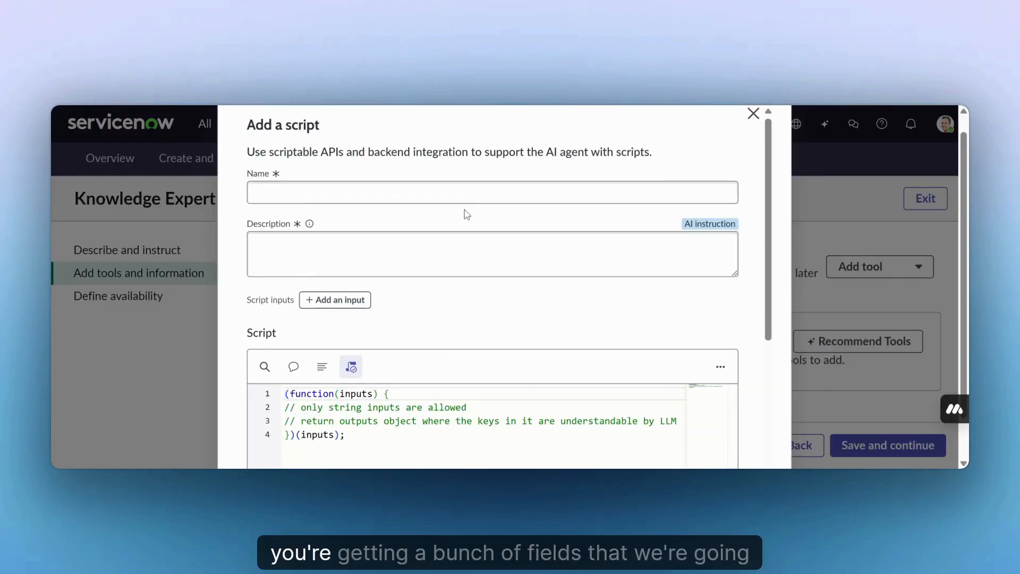
{"action": "scroll", "coordinate": [467, 218], "scroll_direction": "down", "scroll_amount": 4}
{"action": "scroll", "coordinate": [466, 218], "scroll_direction": "up", "scroll_amount": 4}
{"action": "scroll", "coordinate": [467, 218], "scroll_direction": "down", "scroll_amount": 3}
{"action": "scroll", "coordinate": [466, 218], "scroll_direction": "down", "scroll_amount": 2}
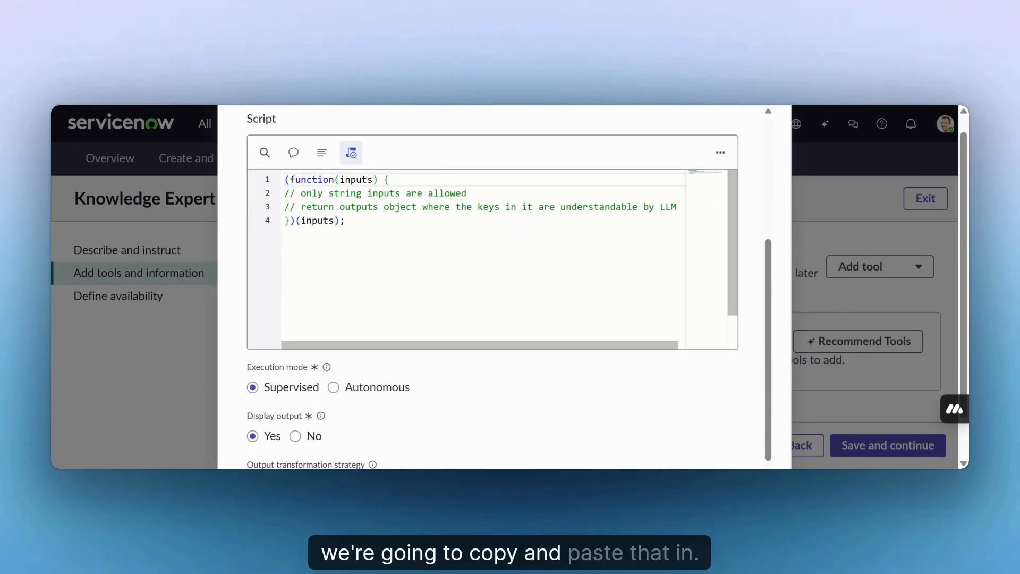
{"action": "scroll", "coordinate": [409, 221], "scroll_direction": "up", "scroll_amount": 6}
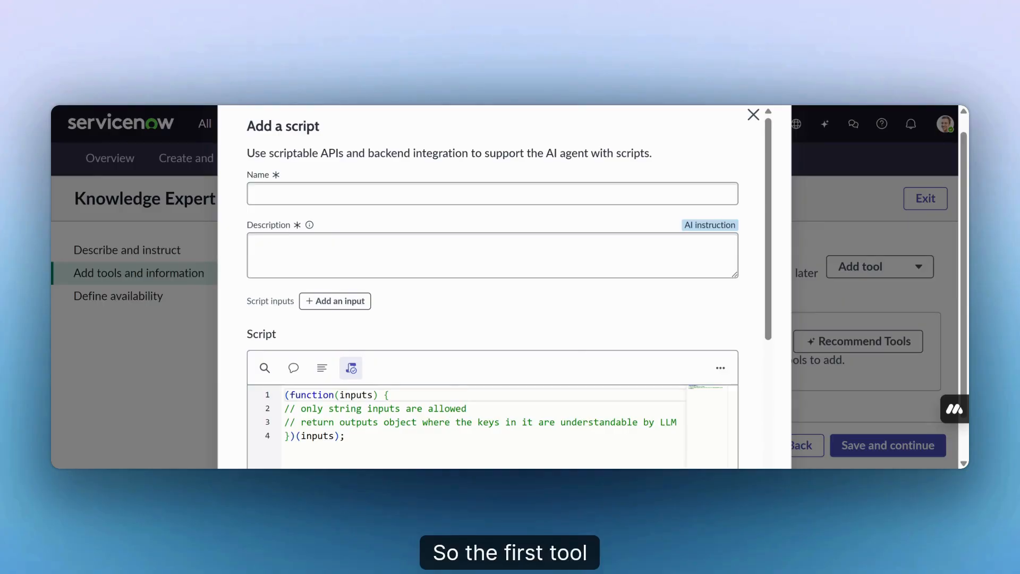
{"action": "left_click", "coordinate": [492, 193]}
{"action": "type", "text": "Get Knowledge Article"}
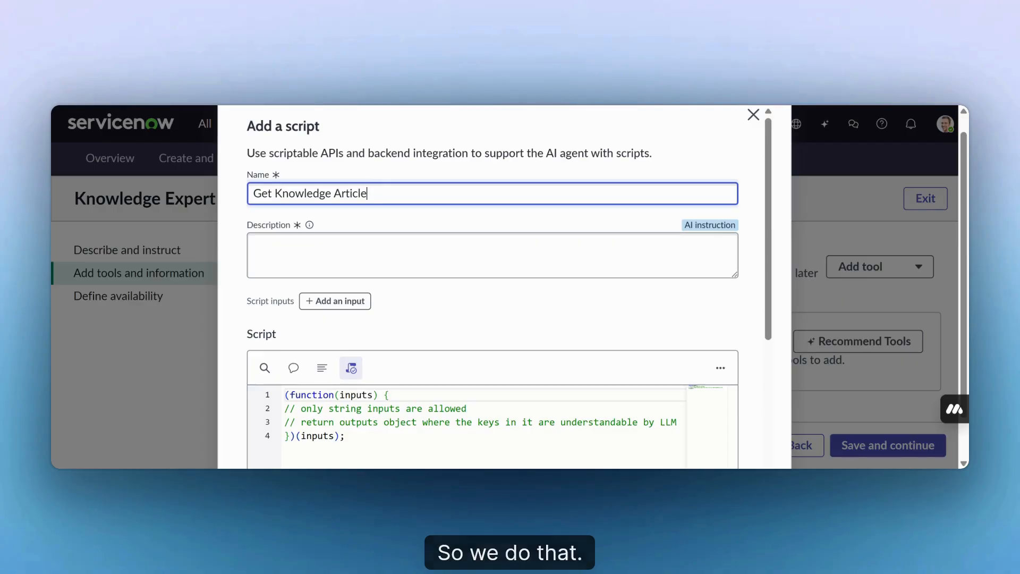
{"action": "key", "text": "alt+Tab"}
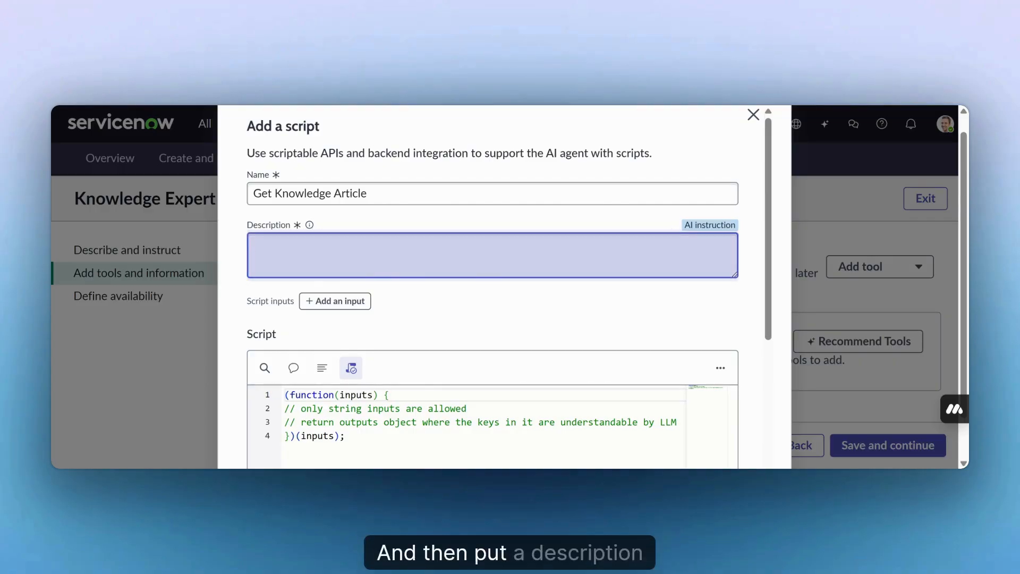
{"action": "type", "text": "Get the Knowledge article body given a Knowledge article number"}
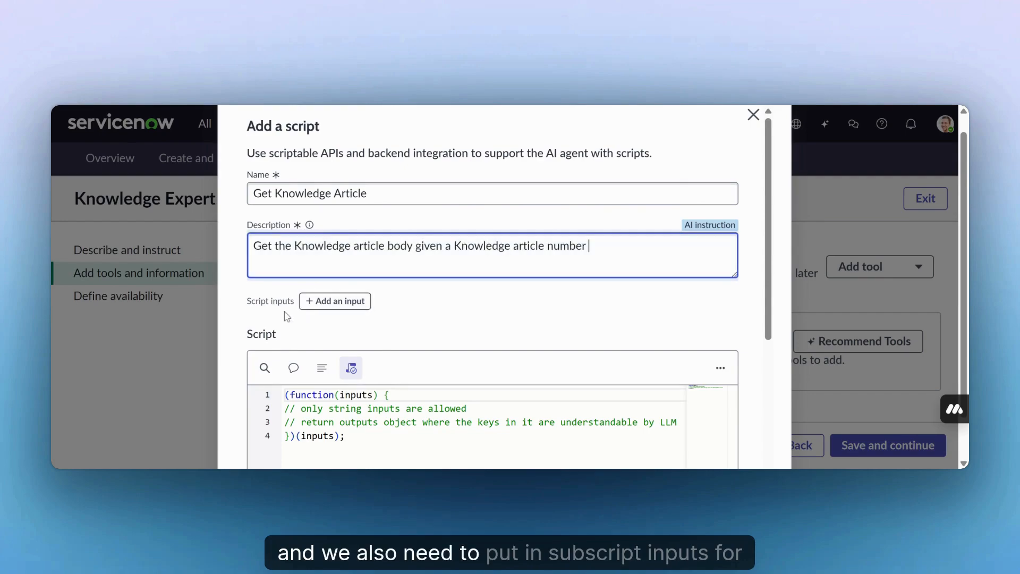
Add a script input named number with the description "Knowledge article number"
{"action": "left_click", "coordinate": [335, 301]}
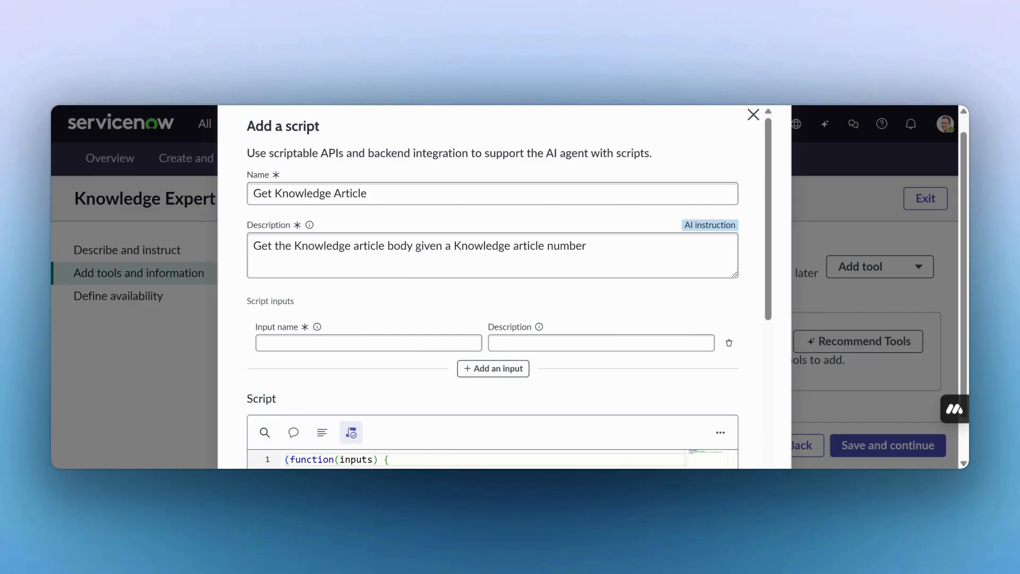
{"action": "left_click", "coordinate": [425, 342]}
{"action": "type", "text": "number"}
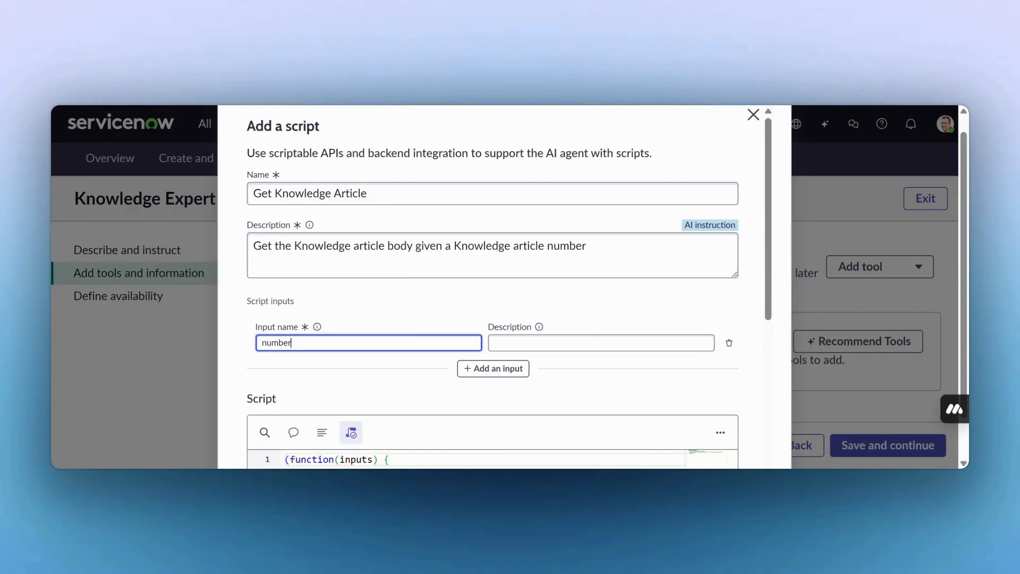
{"action": "key", "text": "Tab"}
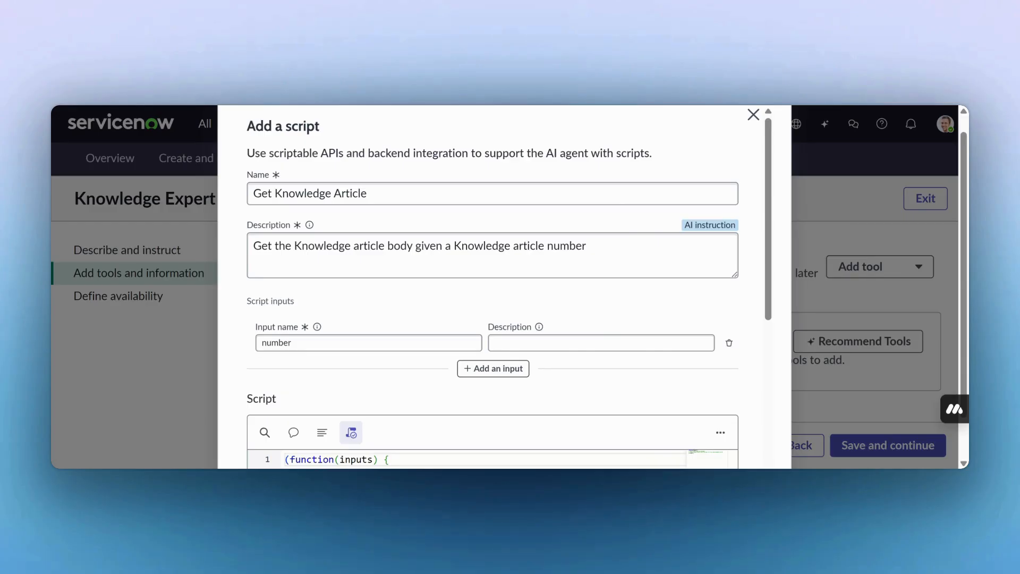
{"action": "left_click", "coordinate": [601, 343]}
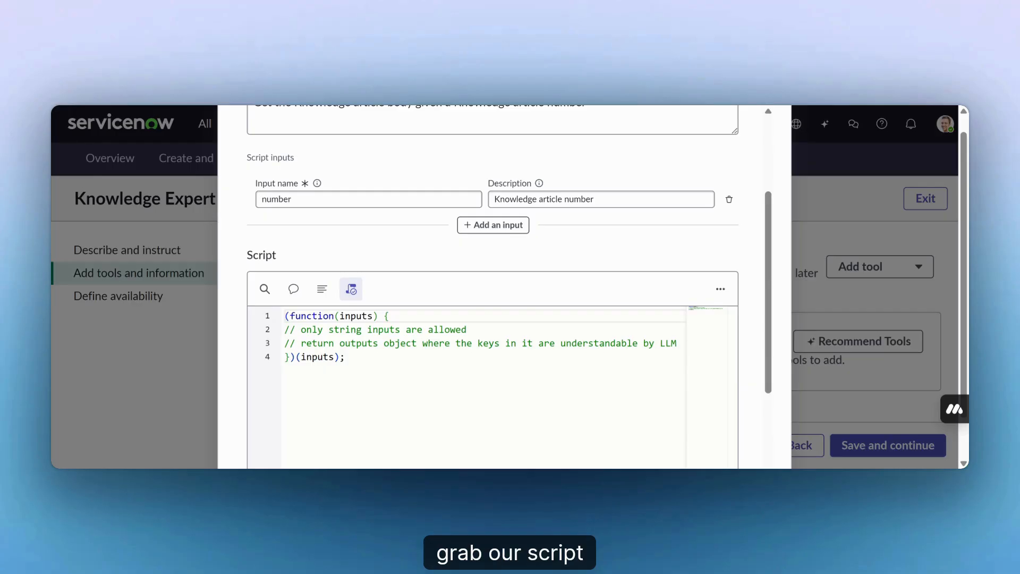
Replace the default script with the prepared code that queries kb_knowledge by inputs.number and returns the article's content, and review it
{"action": "left_click_drag", "start_coordinate": [347, 357], "coordinate": [286, 315]}
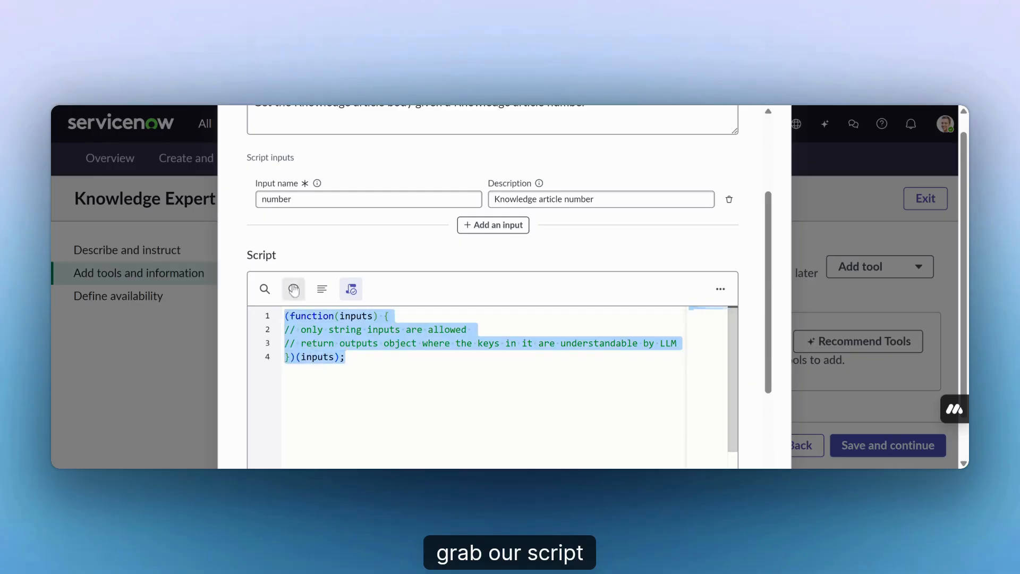
{"action": "key", "text": "ctrl+v"}
{"action": "scroll", "coordinate": [478, 388], "scroll_direction": "up", "scroll_amount": 5}
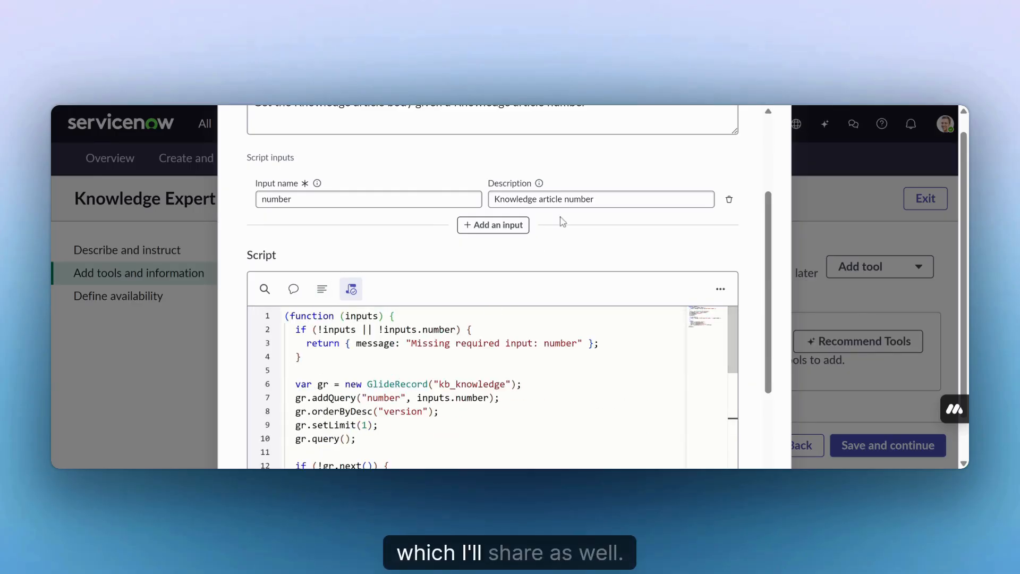
{"action": "scroll", "coordinate": [558, 221], "scroll_direction": "down", "scroll_amount": 1}
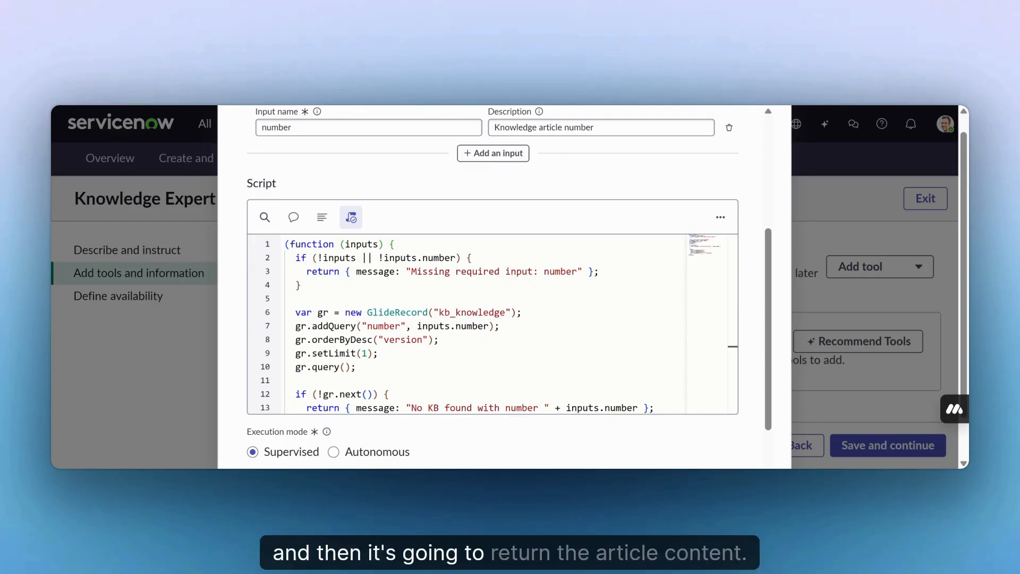
{"action": "scroll", "coordinate": [492, 323], "scroll_direction": "down", "scroll_amount": 5}
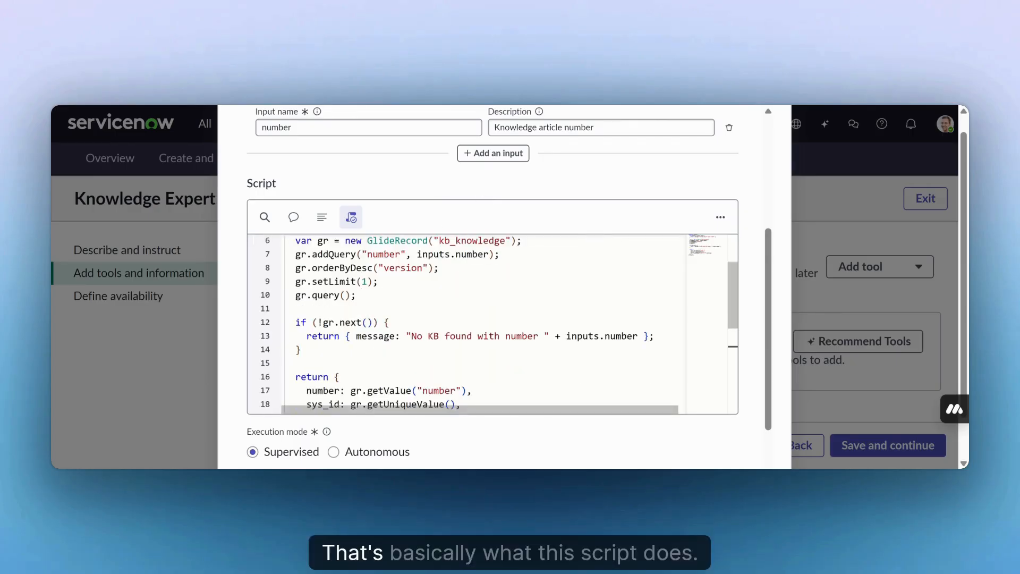
{"action": "scroll", "coordinate": [493, 323], "scroll_direction": "down", "scroll_amount": 4}
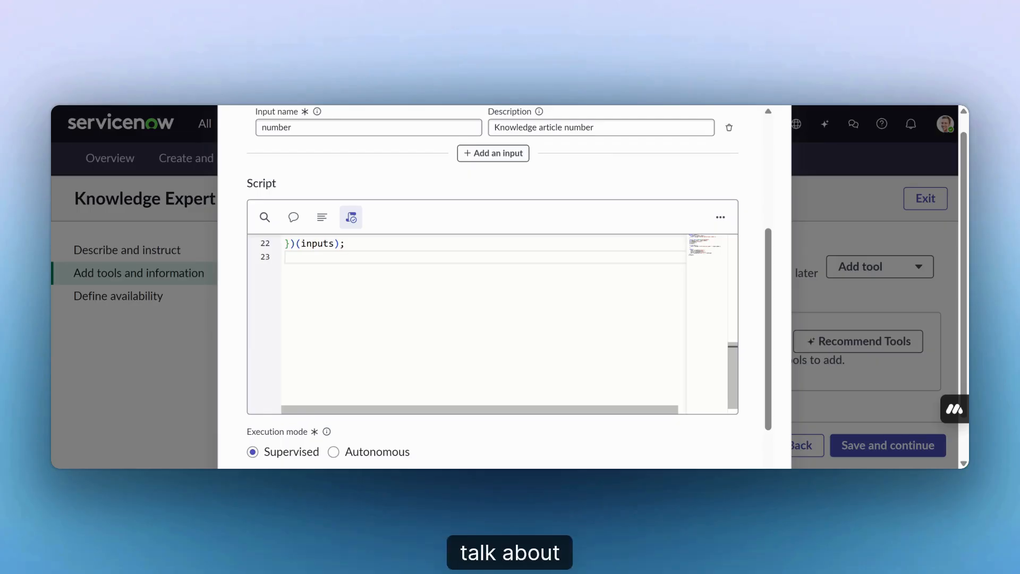
Set the script tool's execution mode to Autonomous and display output to No, and add the tool to the agent
{"action": "scroll", "coordinate": [493, 324], "scroll_direction": "down", "scroll_amount": 1}
{"action": "scroll", "coordinate": [477, 425], "scroll_direction": "down", "scroll_amount": 3}
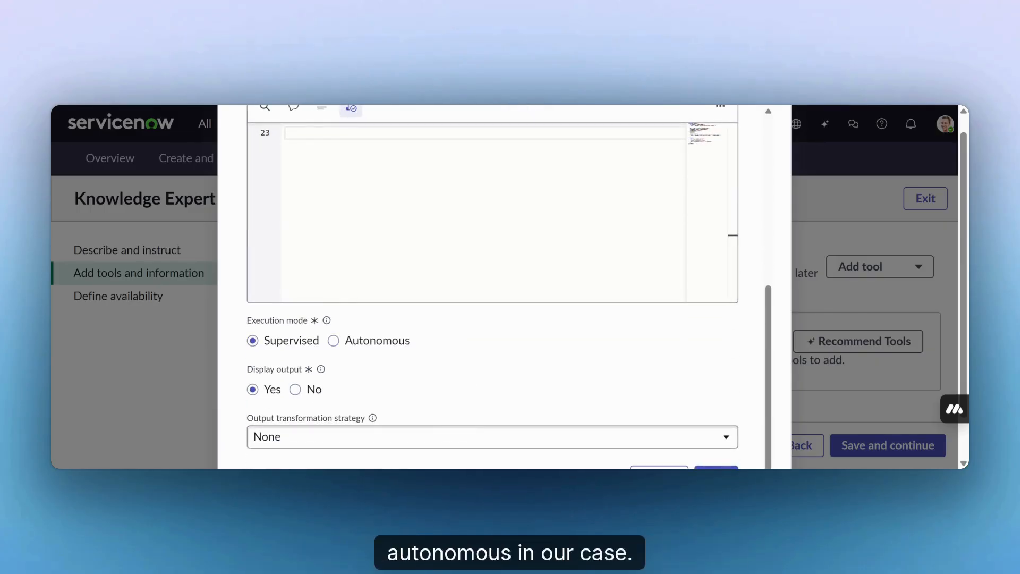
{"action": "left_click", "coordinate": [333, 343]}
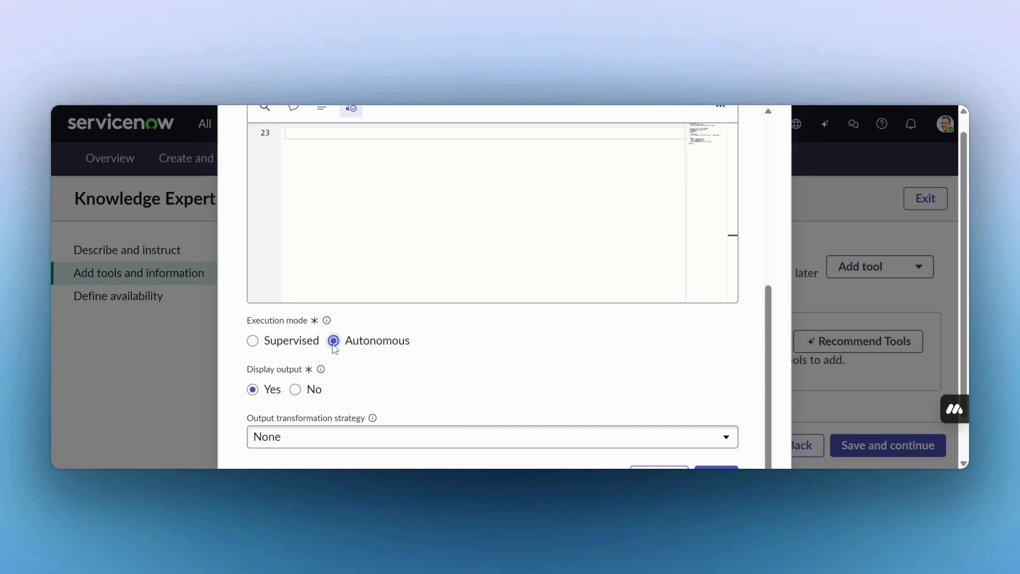
{"action": "left_click", "coordinate": [297, 393]}
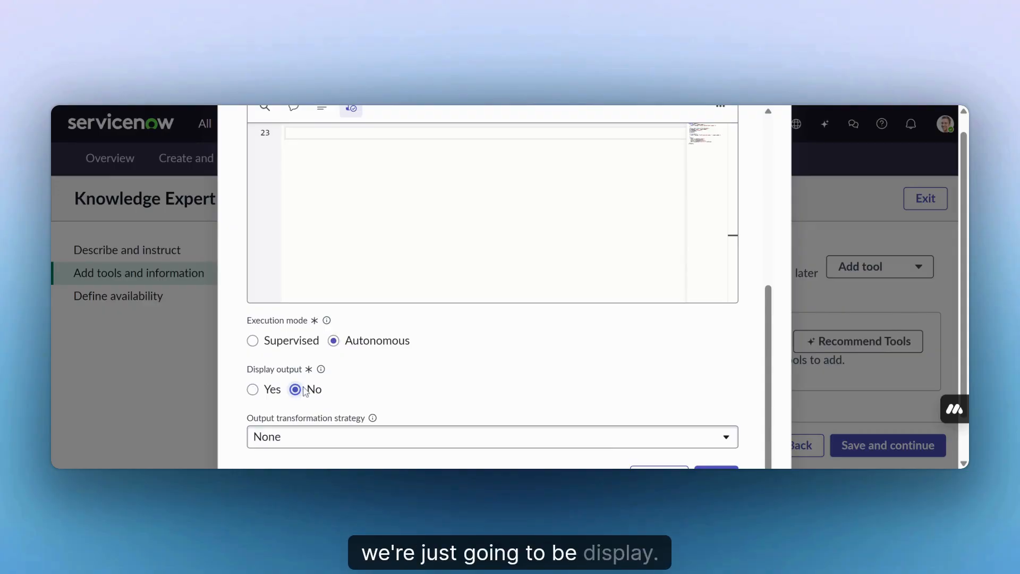
{"action": "scroll", "coordinate": [561, 366], "scroll_direction": "down", "scroll_amount": 1}
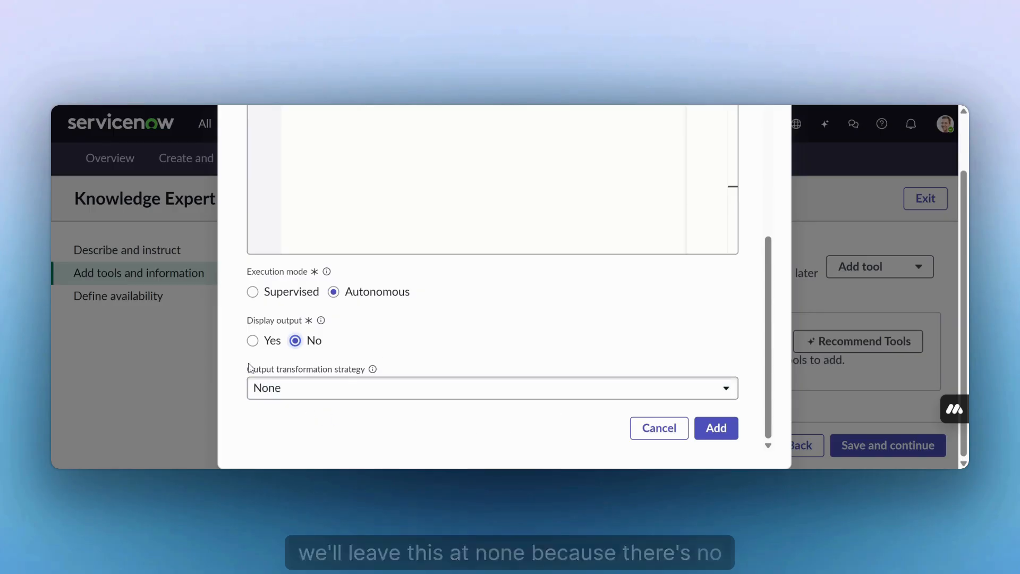
{"action": "left_click", "coordinate": [712, 433]}
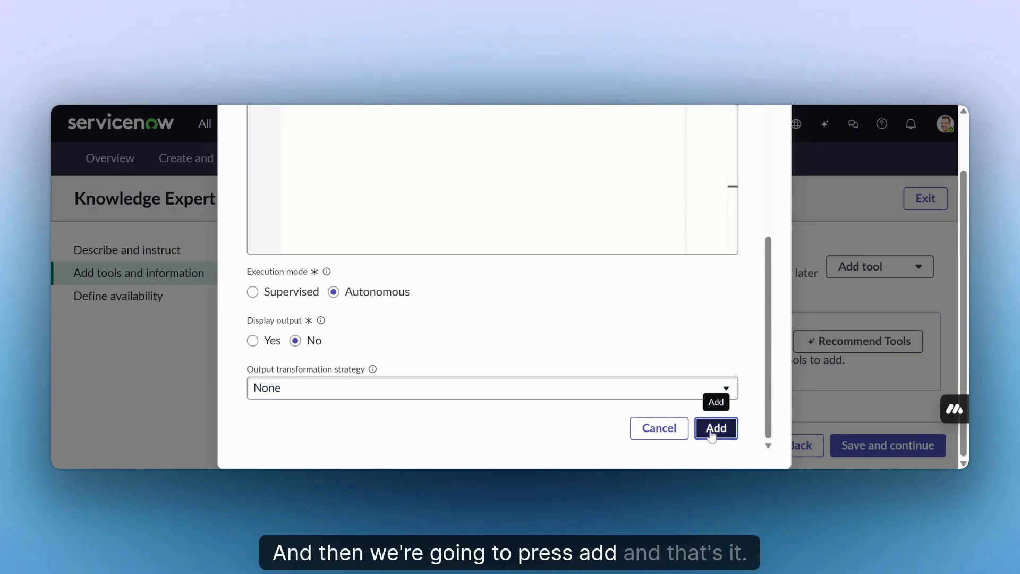
Start a second script tool named Update Knowledge article with the description "Update the Knowledge article with the given number"
{"action": "scroll", "coordinate": [693, 346], "scroll_direction": "down", "scroll_amount": 4}
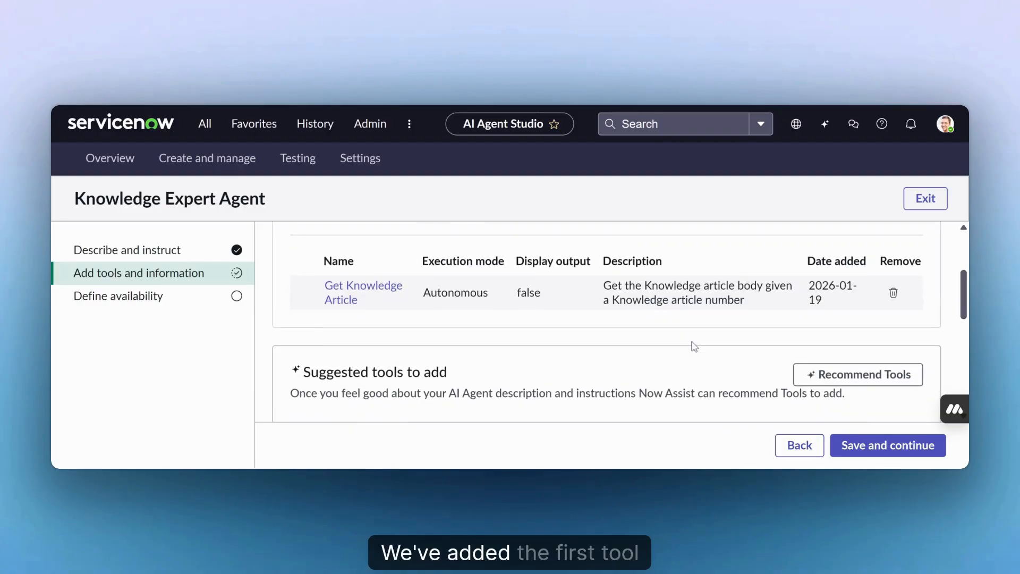
{"action": "scroll", "coordinate": [541, 298], "scroll_direction": "up", "scroll_amount": 1}
{"action": "scroll", "coordinate": [433, 308], "scroll_direction": "up", "scroll_amount": 3}
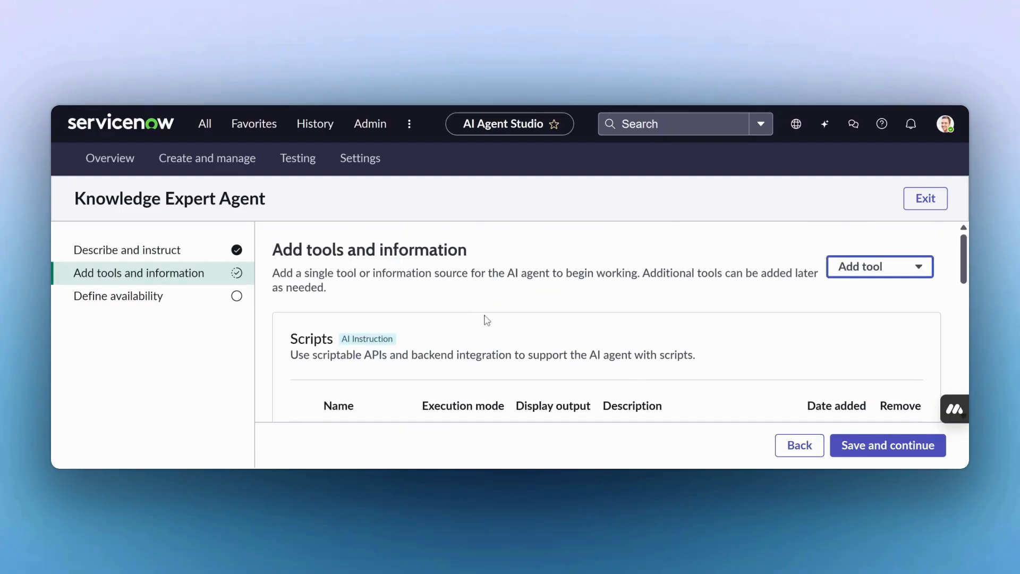
{"action": "scroll", "coordinate": [445, 309], "scroll_direction": "down", "scroll_amount": 1}
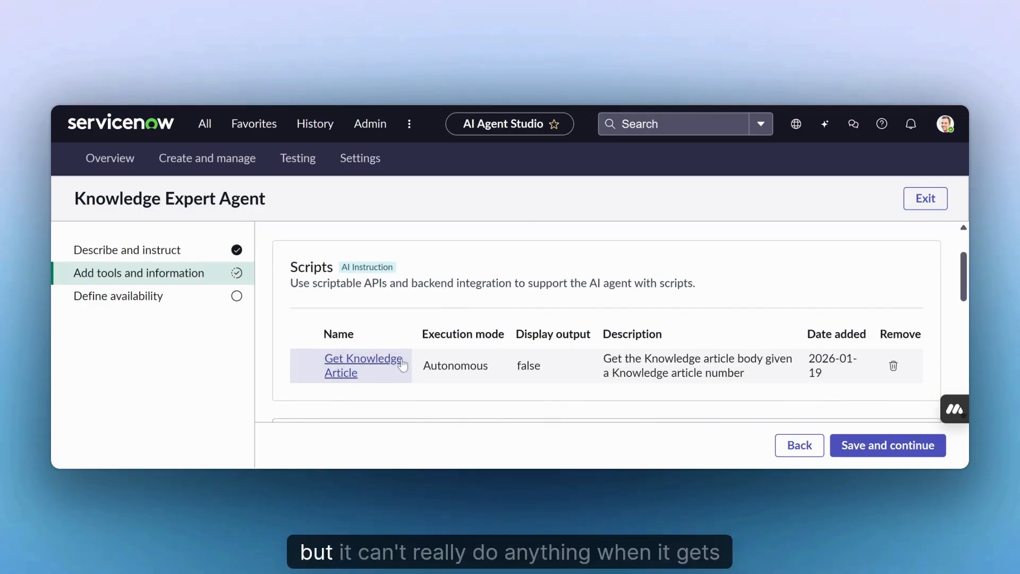
{"action": "scroll", "coordinate": [929, 254], "scroll_direction": "up", "scroll_amount": 1}
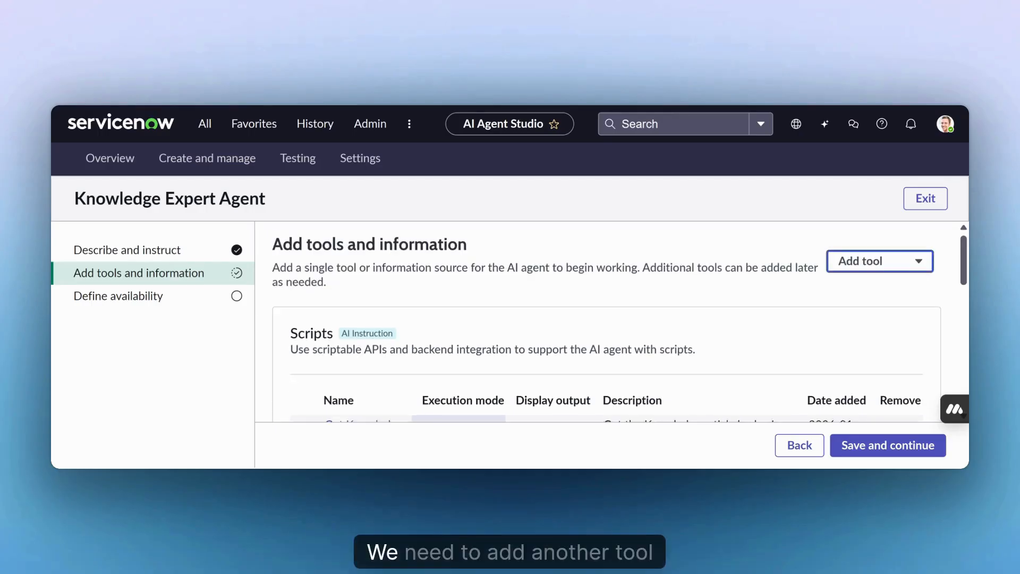
{"action": "left_click", "coordinate": [915, 268]}
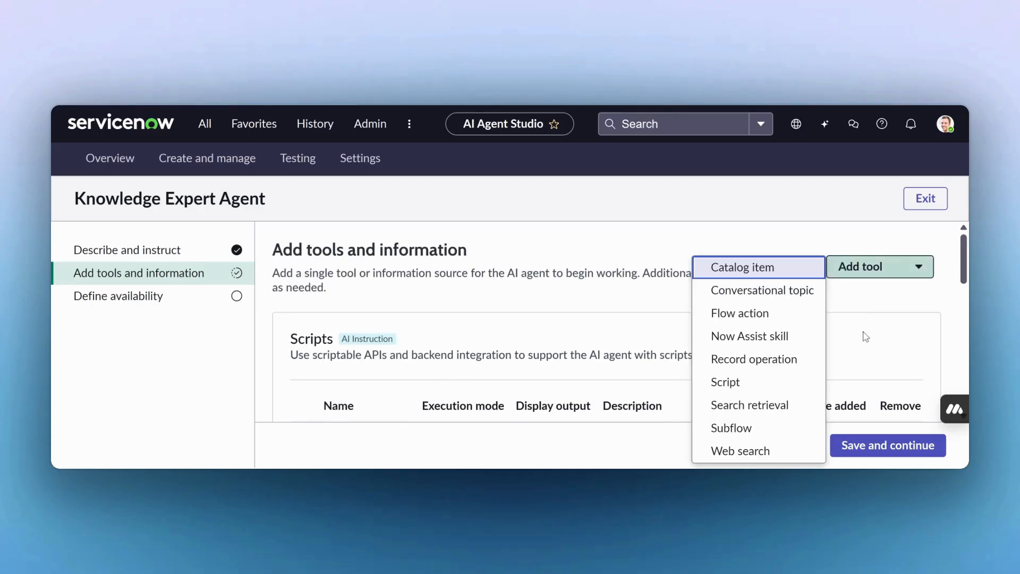
{"action": "left_click", "coordinate": [756, 389]}
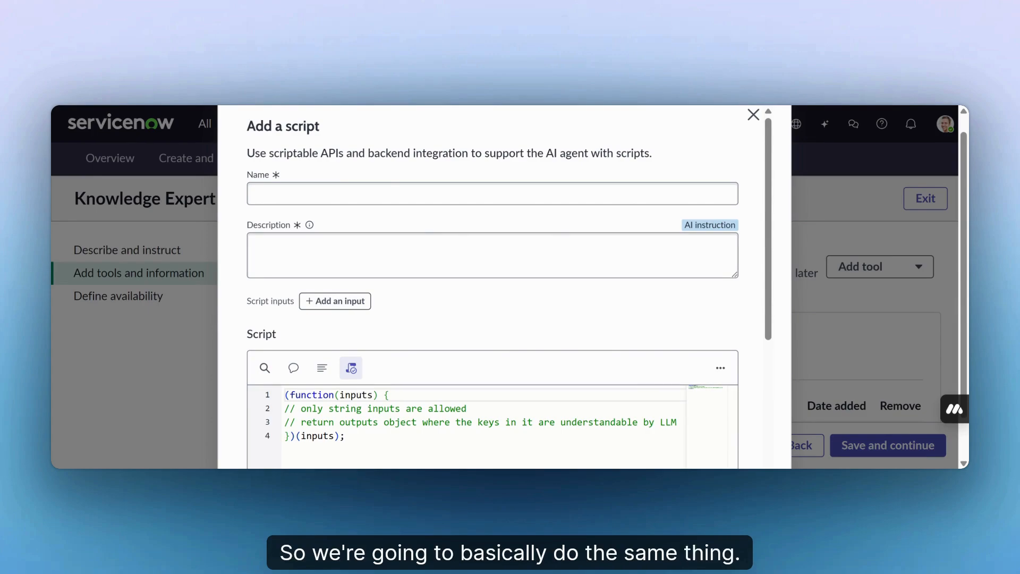
{"action": "left_click", "coordinate": [492, 193]}
{"action": "type", "text": "Update Knowledge article"}
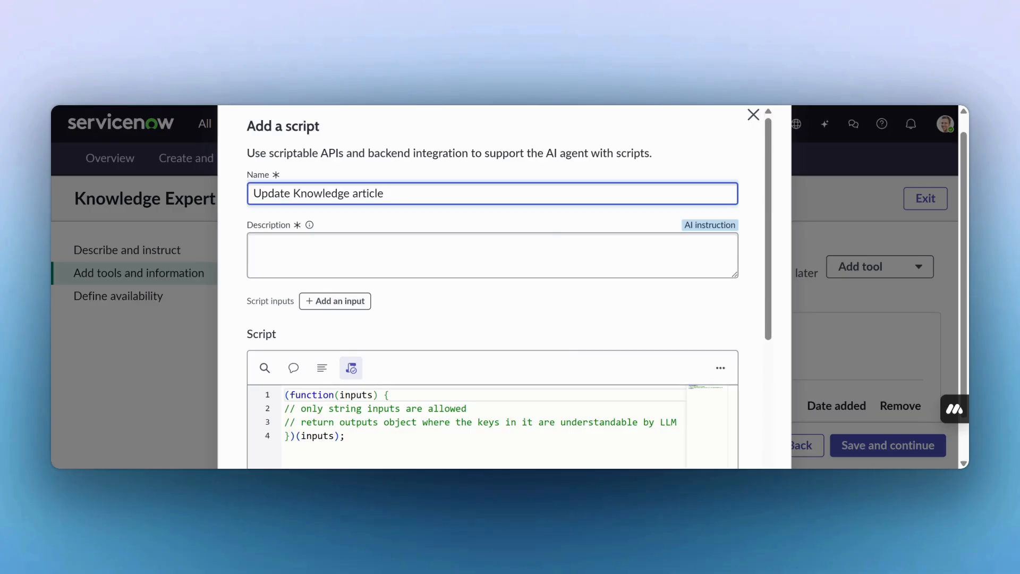
{"action": "key", "text": "alt+Tab"}
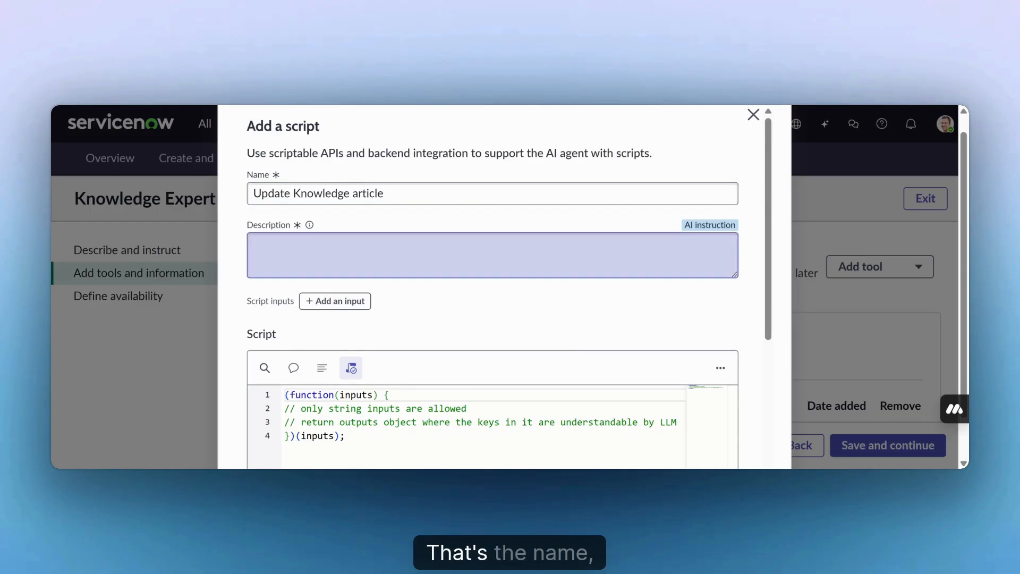
{"action": "left_click", "coordinate": [492, 255]}
{"action": "type", "text": "Update the Knowledge article with the given number"}
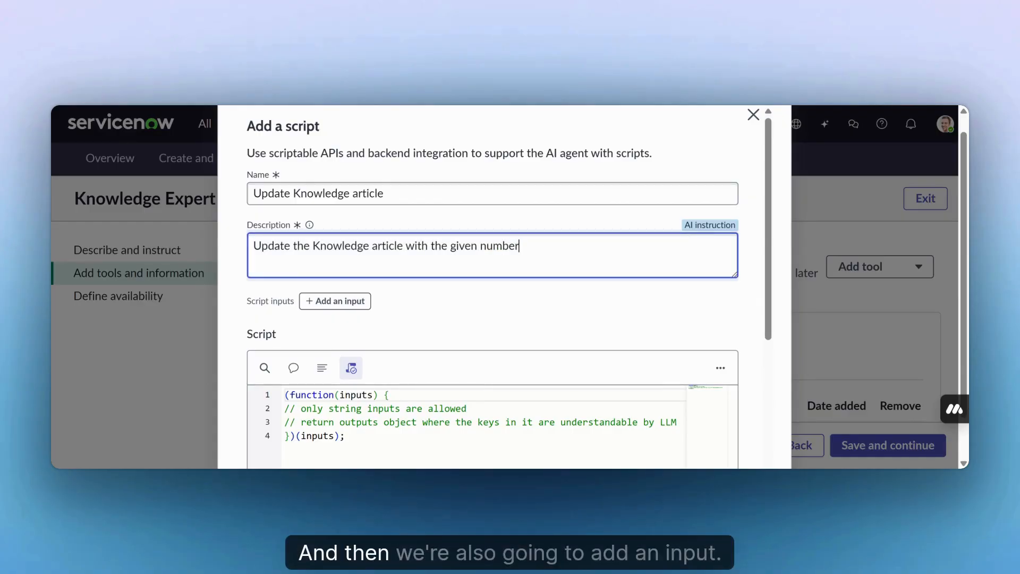
Add a script input named number with the description "Knowledge article number" to the Update Knowledge article tool
{"action": "left_click", "coordinate": [315, 301]}
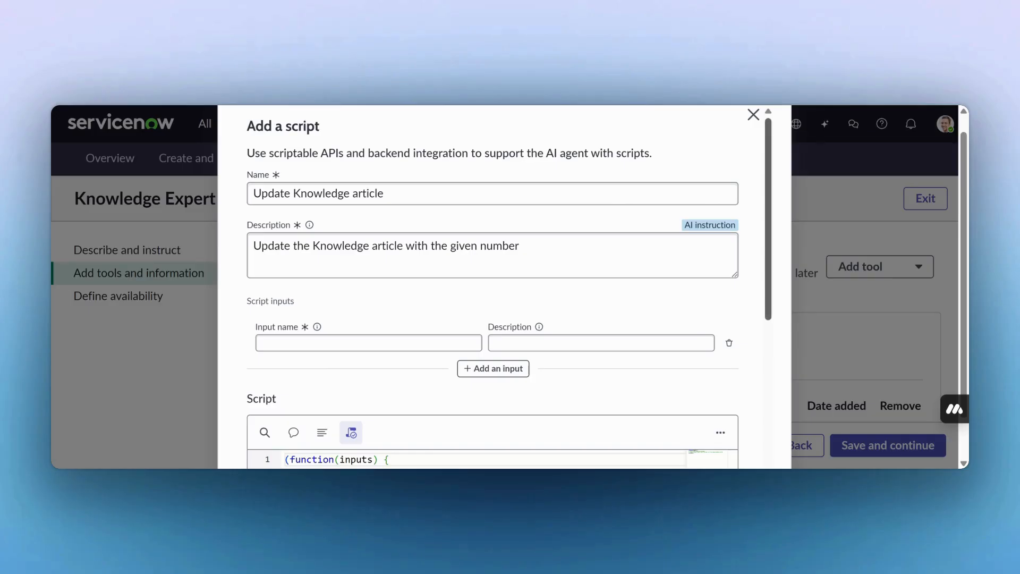
{"action": "left_click", "coordinate": [424, 342]}
{"action": "type", "text": "number"}
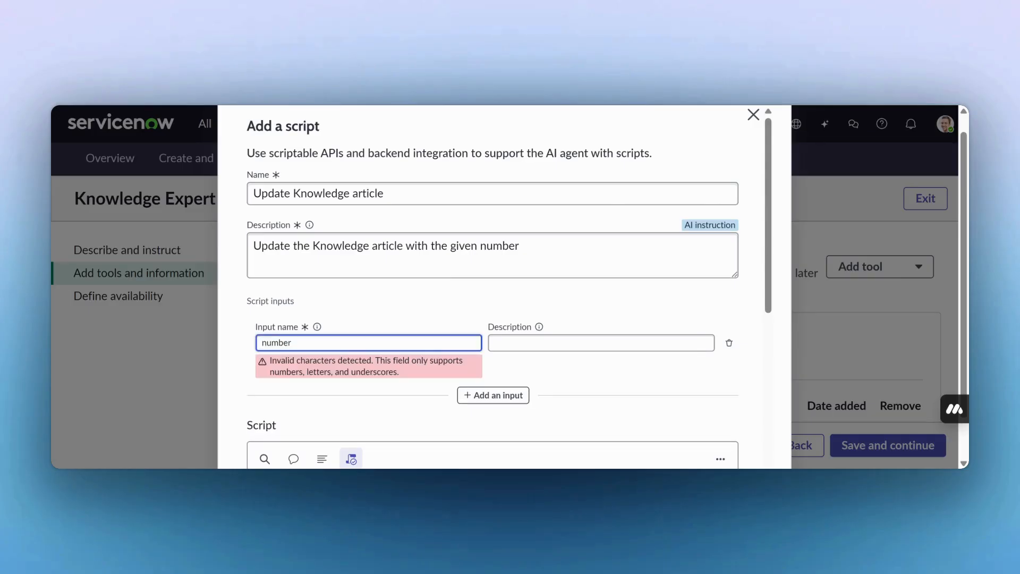
{"action": "key", "text": "BackSpace"}
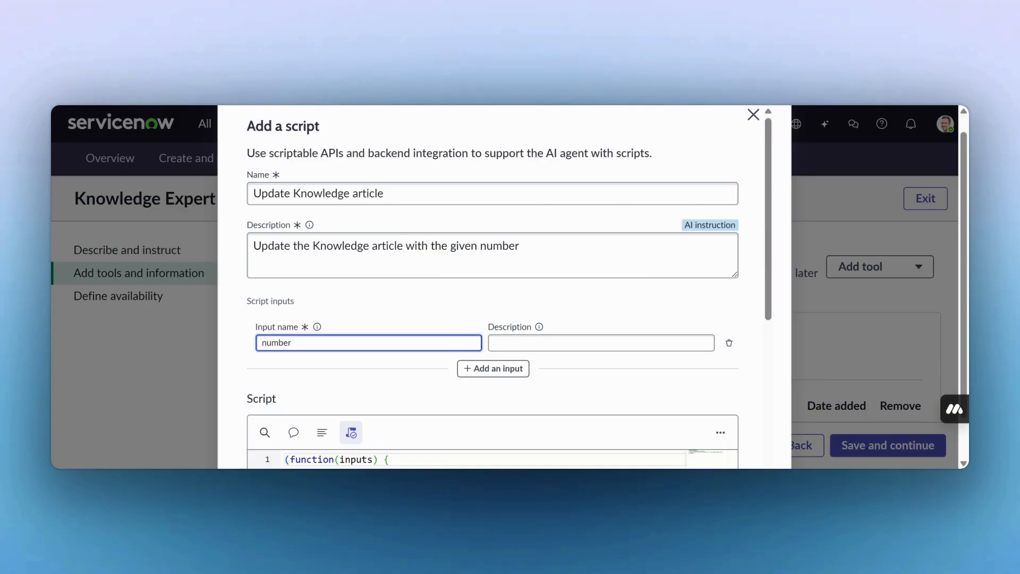
{"action": "key", "text": "Tab"}
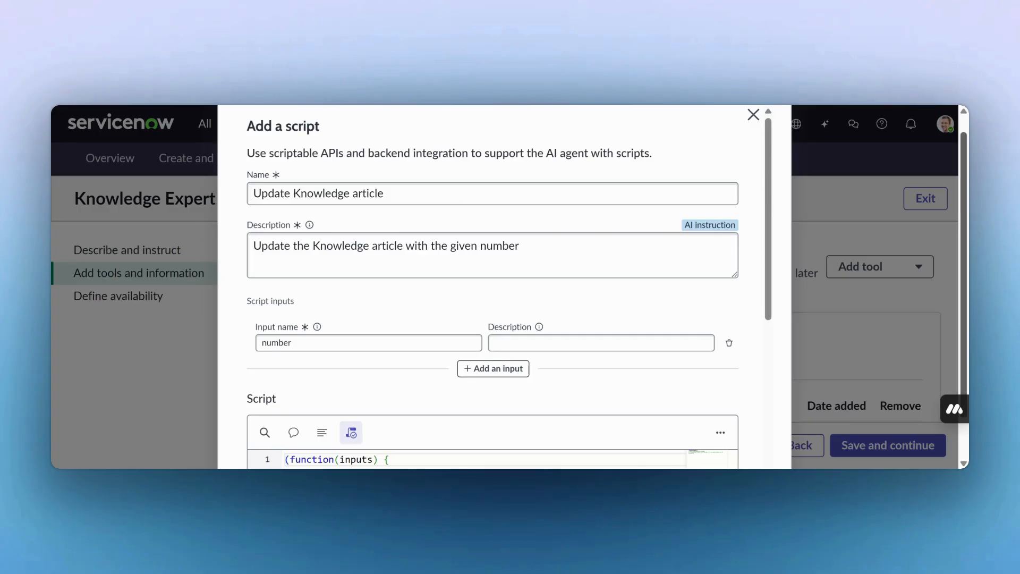
{"action": "left_click", "coordinate": [601, 343]}
{"action": "type", "text": "Knowledge article numbe"}
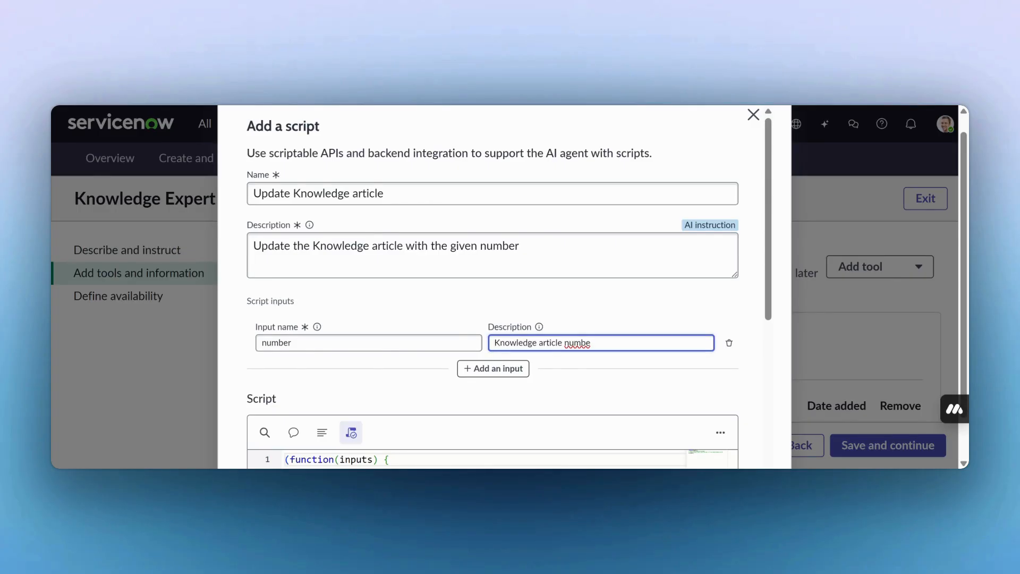
Add a second script input named article_body with the description "Knowledge article body"
{"action": "left_click", "coordinate": [512, 369]}
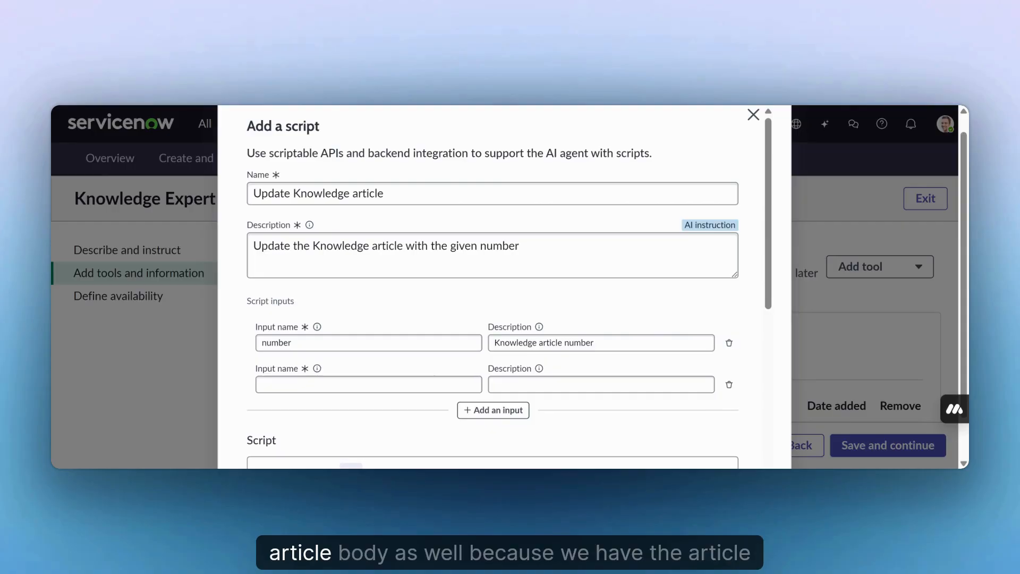
{"action": "left_click", "coordinate": [368, 384]}
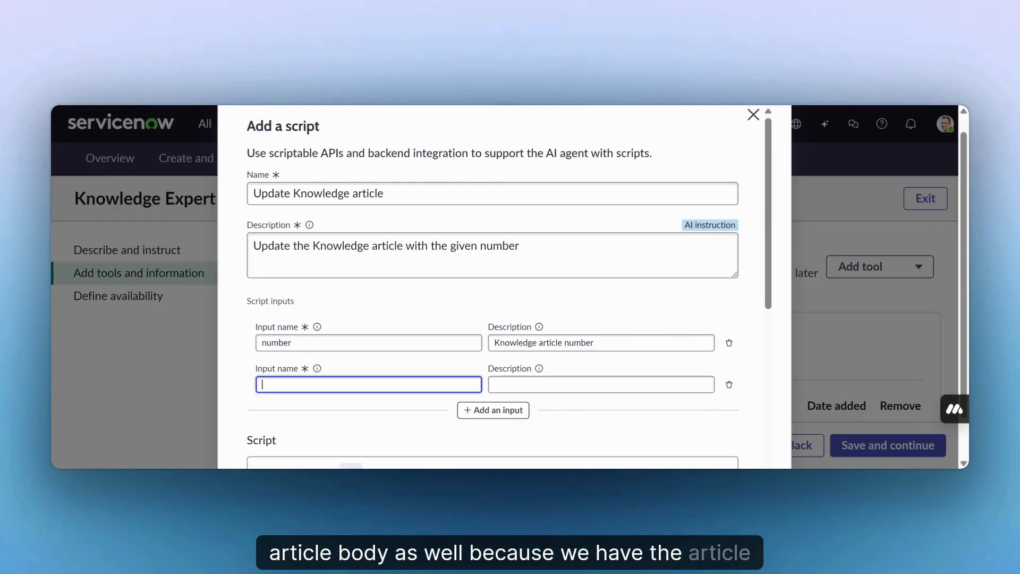
{"action": "type", "text": "article_body"}
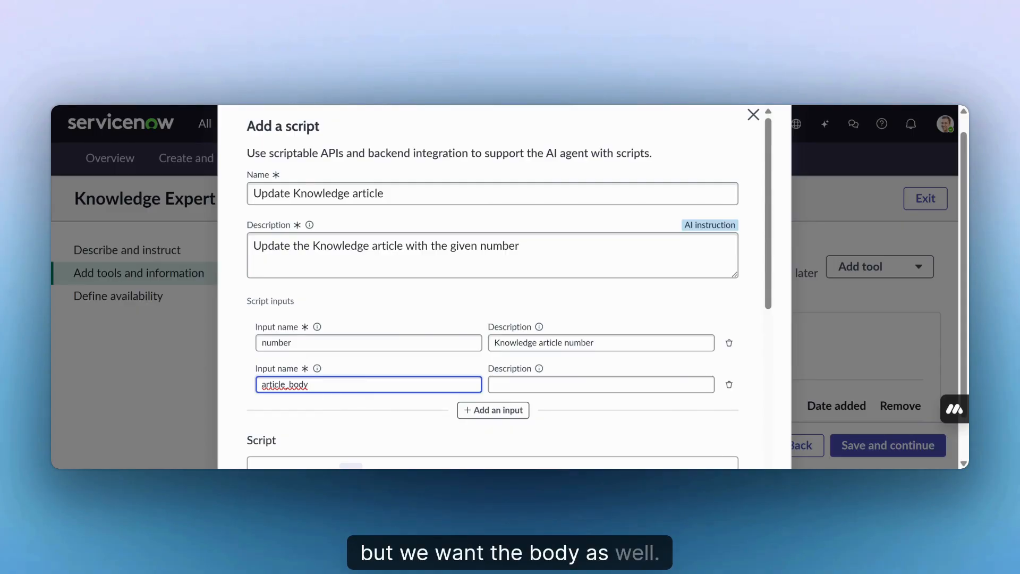
{"action": "key", "text": "Tab"}
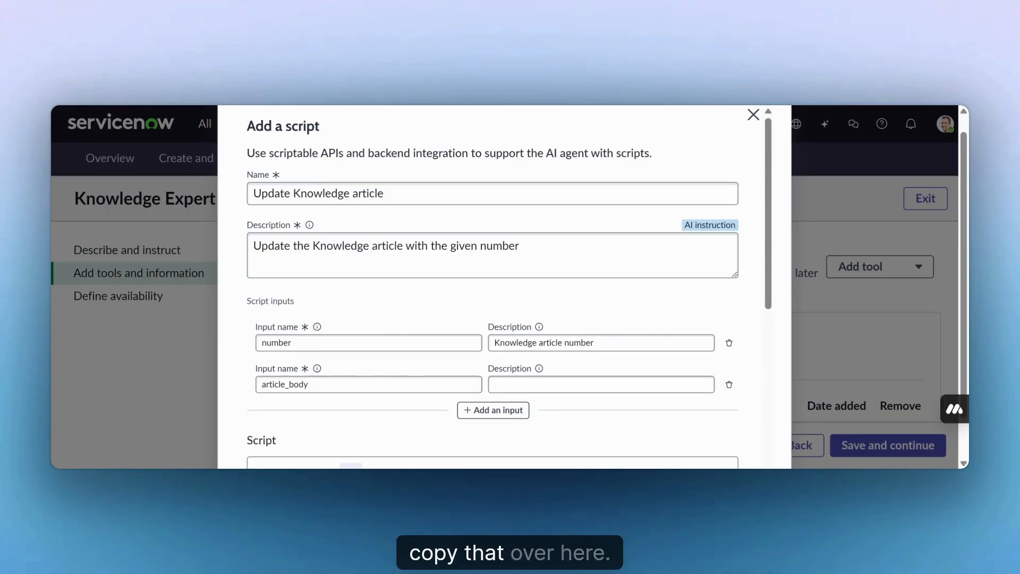
{"action": "left_click", "coordinate": [600, 384]}
{"action": "type", "text": "Knowledge article body"}
Replace the default script with the prepared code that writes the new body to the kb_knowledge record matching the given number
{"action": "scroll", "coordinate": [606, 319], "scroll_direction": "down", "scroll_amount": 3}
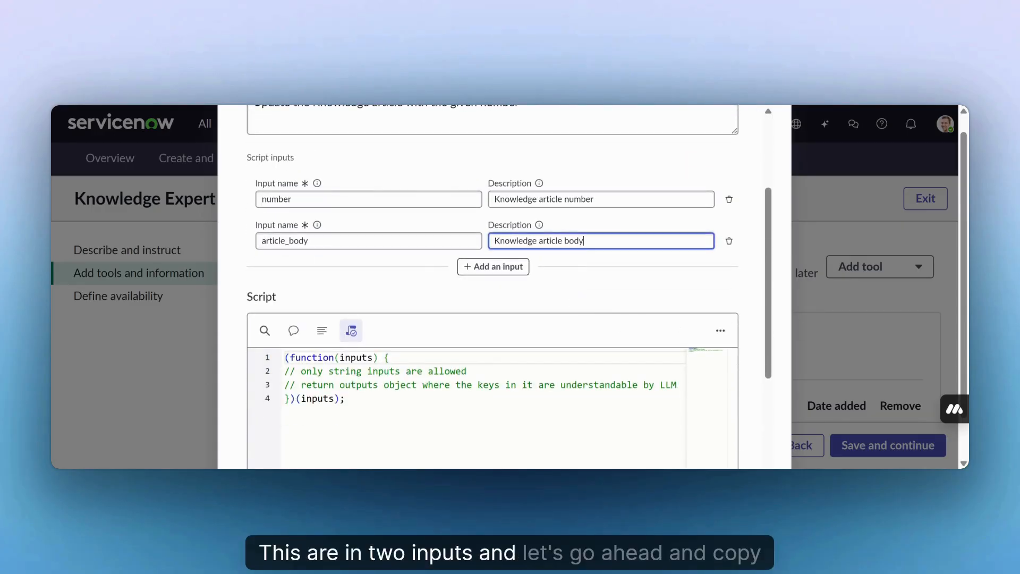
{"action": "key", "text": "alt+Tab"}
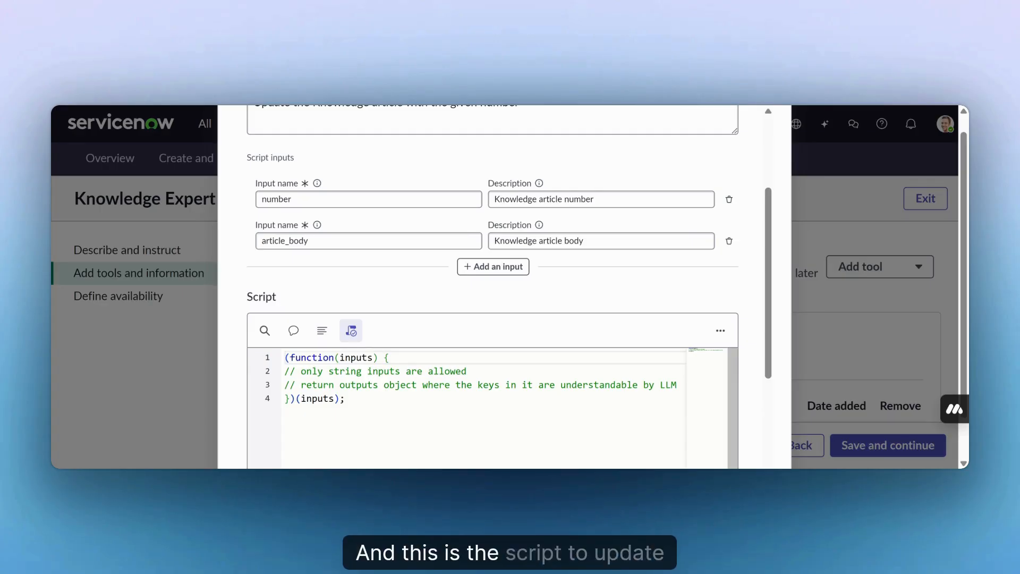
{"action": "key", "text": "ctrl+a"}
{"action": "key", "text": "ctrl+v"}
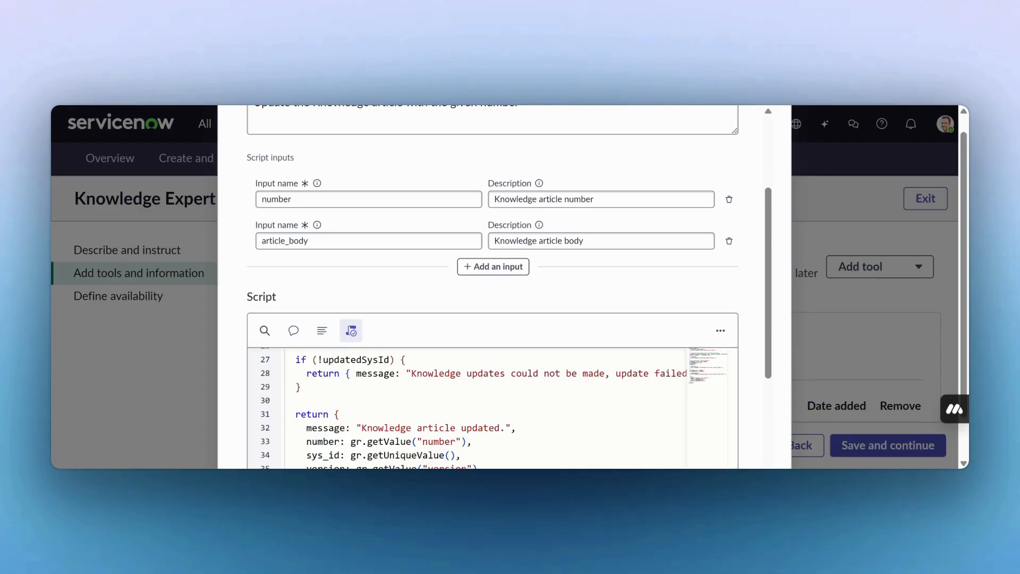
Examine the update script's input validation, kb_knowledge query, text update and returned values
{"action": "scroll", "coordinate": [747, 291], "scroll_direction": "down", "scroll_amount": 2}
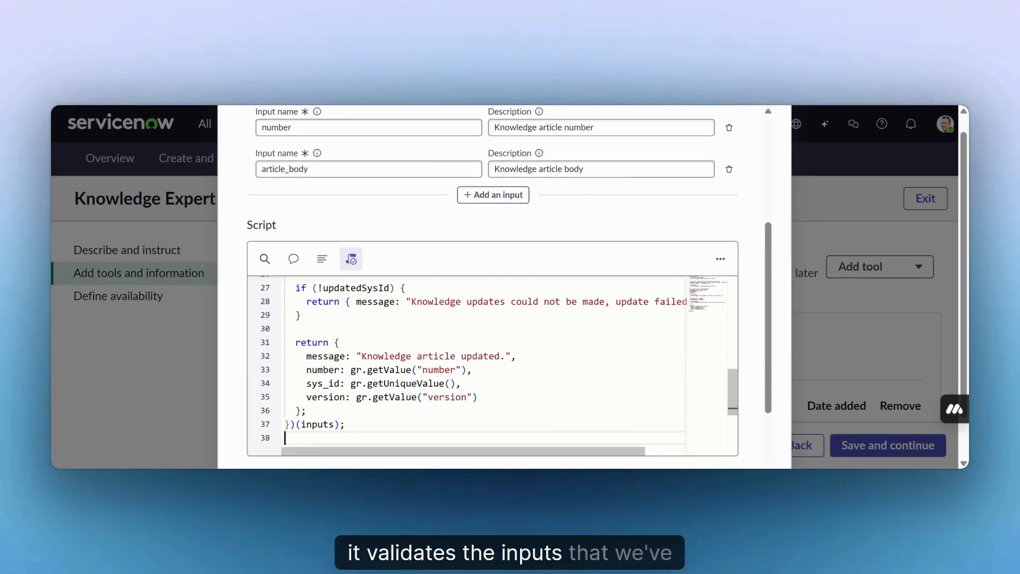
{"action": "scroll", "coordinate": [478, 367], "scroll_direction": "up", "scroll_amount": 3}
{"action": "scroll", "coordinate": [478, 366], "scroll_direction": "up", "scroll_amount": 6}
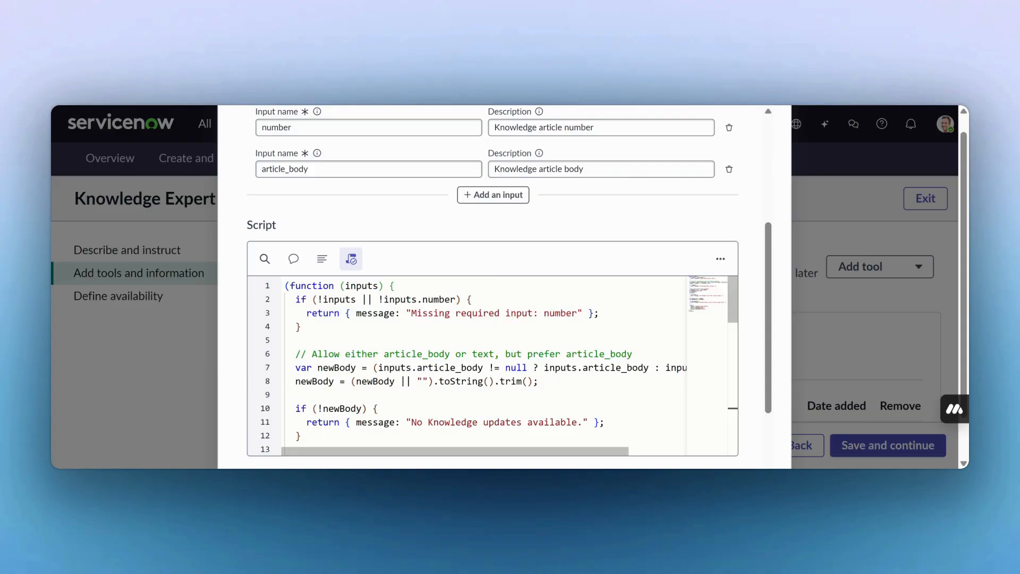
{"action": "scroll", "coordinate": [485, 365], "scroll_direction": "down", "scroll_amount": 1}
{"action": "scroll", "coordinate": [485, 365], "scroll_direction": "down", "scroll_amount": 1}
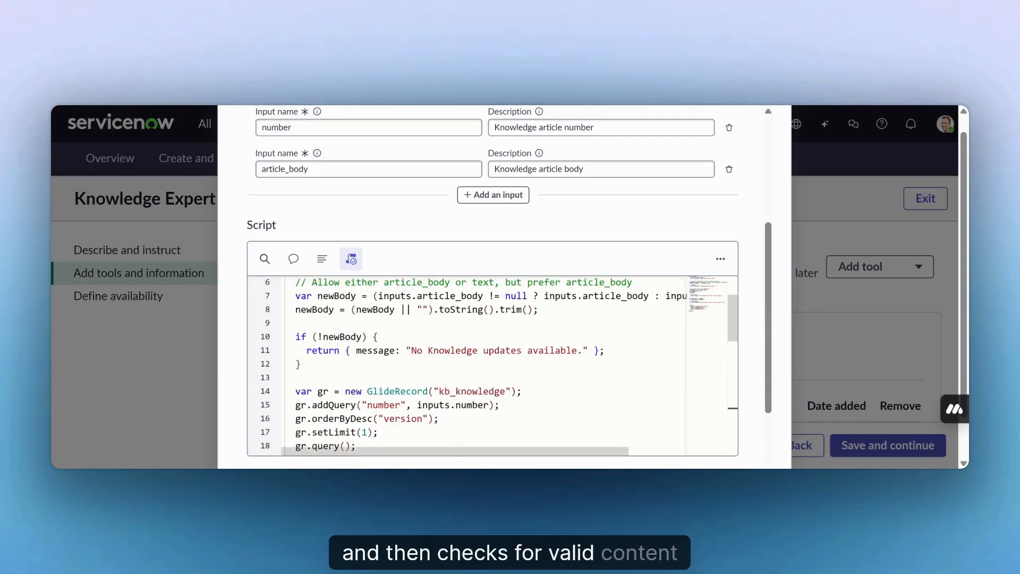
{"action": "scroll", "coordinate": [484, 365], "scroll_direction": "down", "scroll_amount": 2}
{"action": "scroll", "coordinate": [492, 365], "scroll_direction": "down", "scroll_amount": 1}
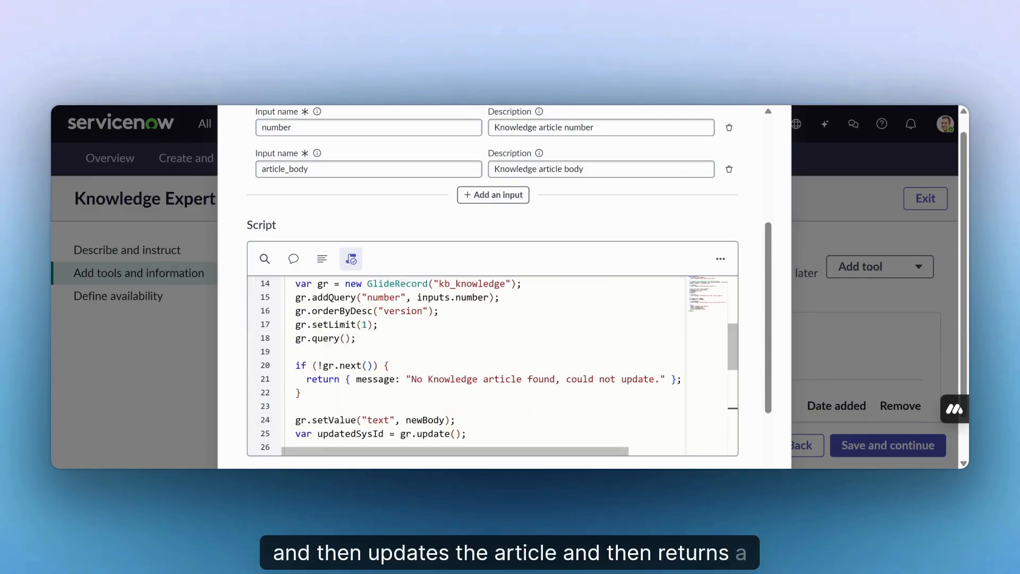
{"action": "scroll", "coordinate": [493, 366], "scroll_direction": "down", "scroll_amount": 4}
{"action": "scroll", "coordinate": [484, 365], "scroll_direction": "down", "scroll_amount": 1}
{"action": "scroll", "coordinate": [484, 365], "scroll_direction": "up", "scroll_amount": 3}
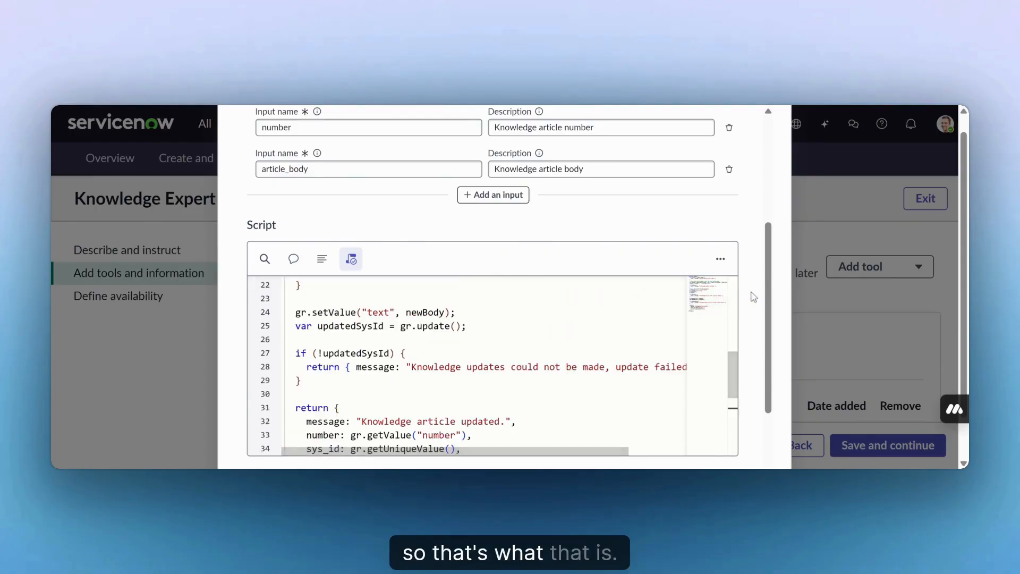
Set the script tool's output transformation strategy to Concise and add the tool to the agent
{"action": "scroll", "coordinate": [751, 291], "scroll_direction": "down", "scroll_amount": 3}
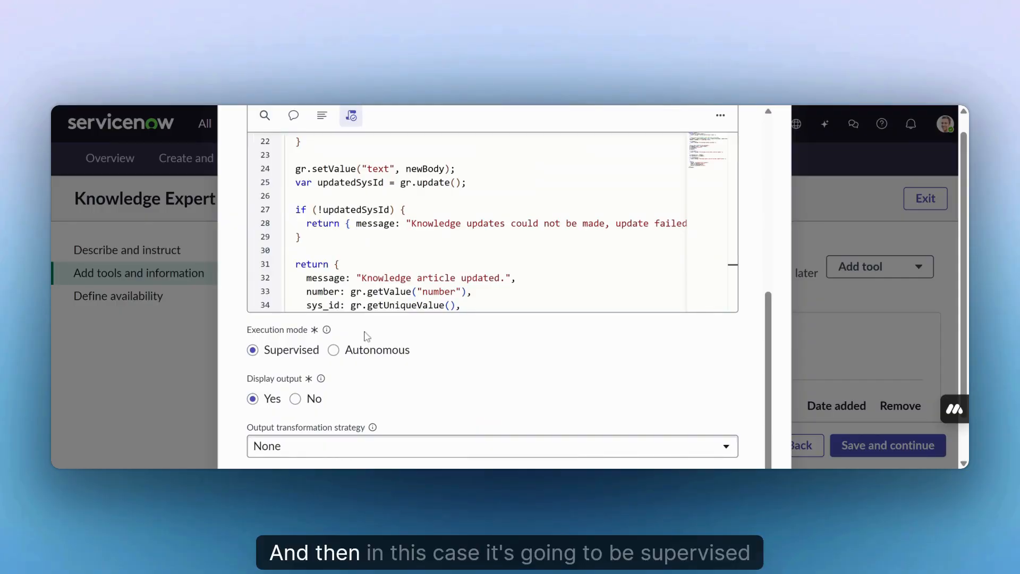
{"action": "scroll", "coordinate": [366, 337], "scroll_direction": "down", "scroll_amount": 1}
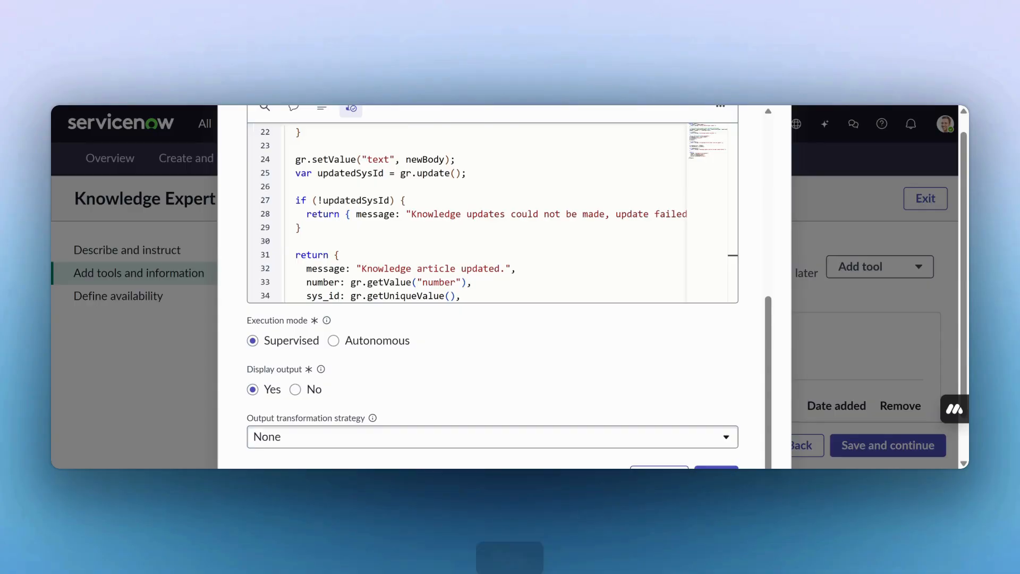
{"action": "scroll", "coordinate": [460, 390], "scroll_direction": "down", "scroll_amount": 2}
{"action": "left_click", "coordinate": [457, 392]}
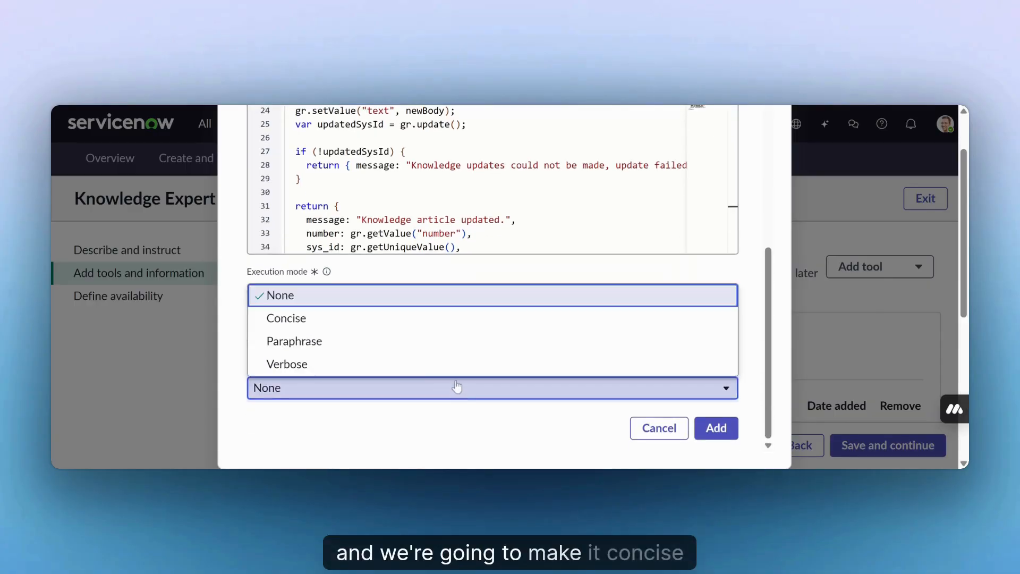
{"action": "left_click", "coordinate": [385, 325]}
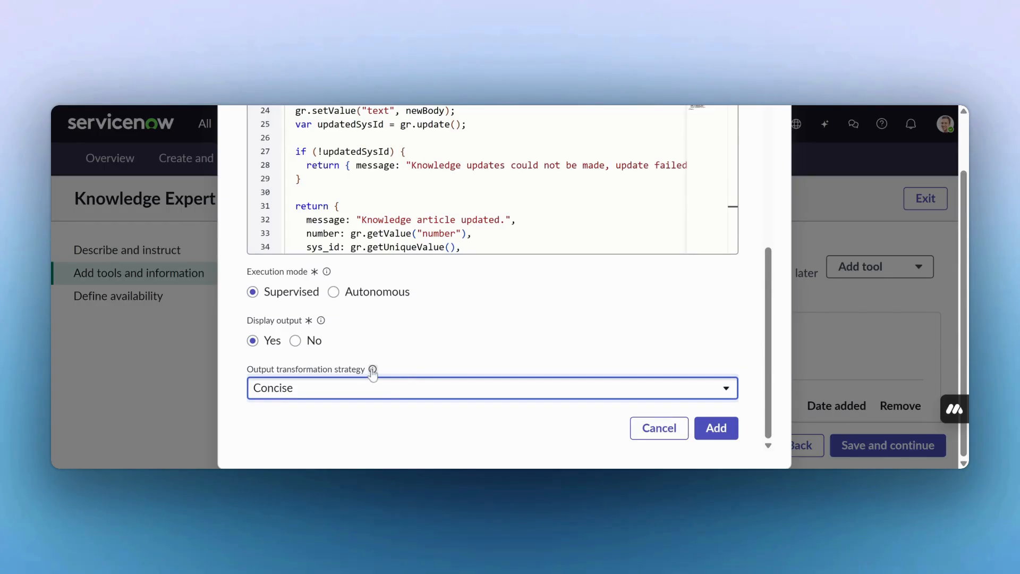
{"action": "left_click", "coordinate": [721, 427]}
Review the agent's two script tools, save them and continue to the availability settings
{"action": "scroll", "coordinate": [712, 353], "scroll_direction": "down", "scroll_amount": 4}
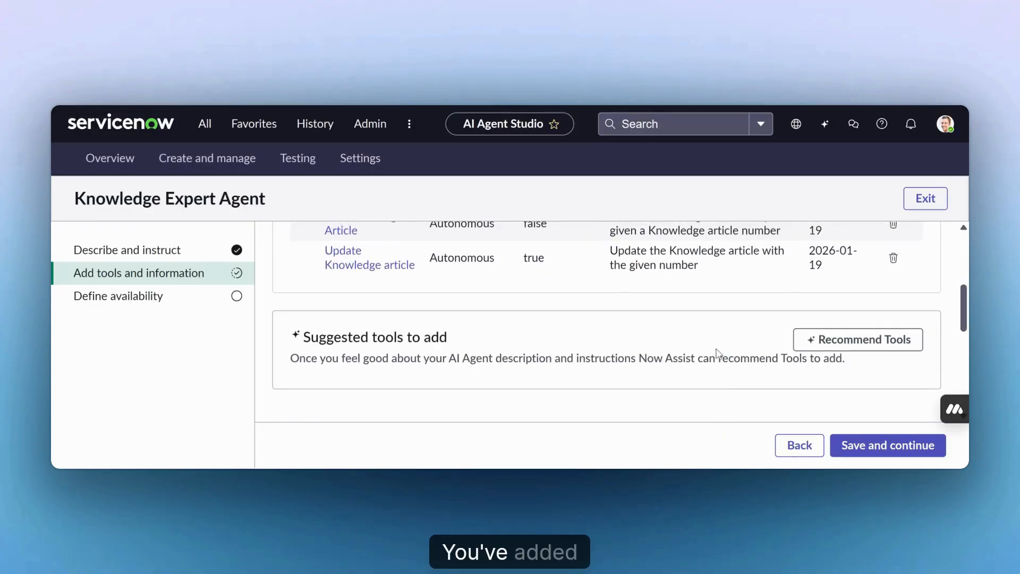
{"action": "scroll", "coordinate": [679, 377], "scroll_direction": "up", "scroll_amount": 2}
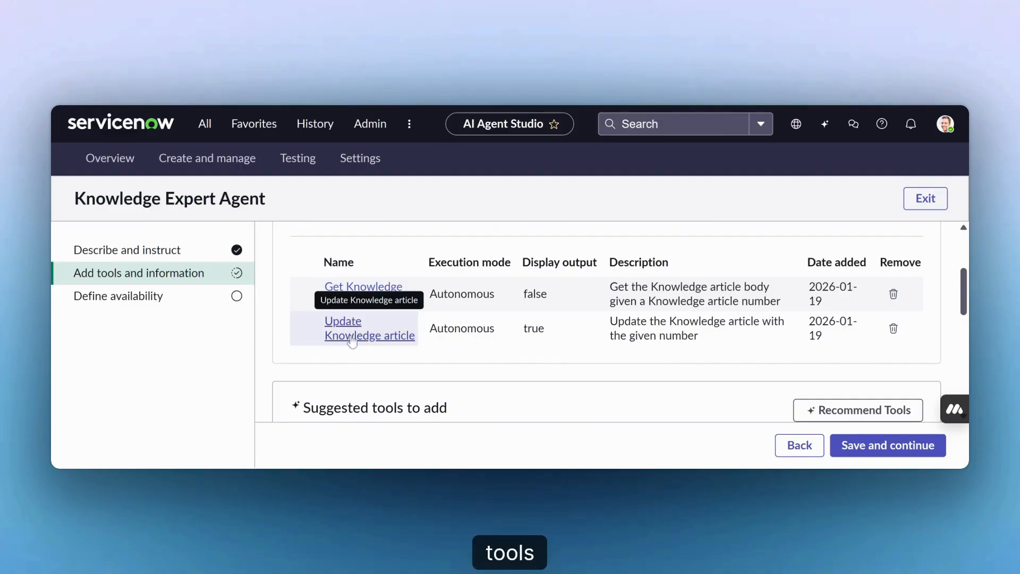
{"action": "scroll", "coordinate": [361, 338], "scroll_direction": "up", "scroll_amount": 1}
{"action": "scroll", "coordinate": [362, 338], "scroll_direction": "up", "scroll_amount": 3}
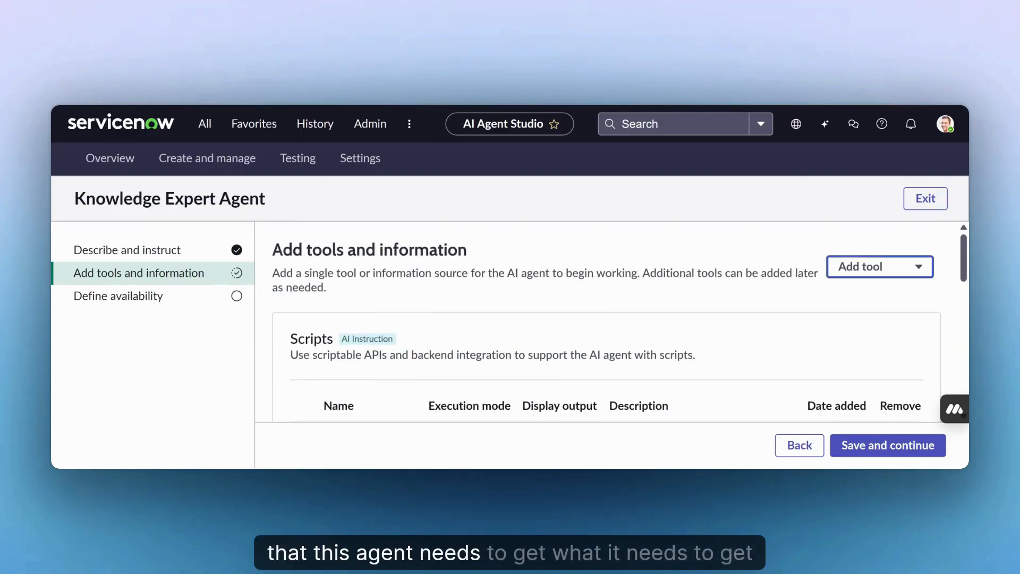
{"action": "scroll", "coordinate": [361, 337], "scroll_direction": "down", "scroll_amount": 3}
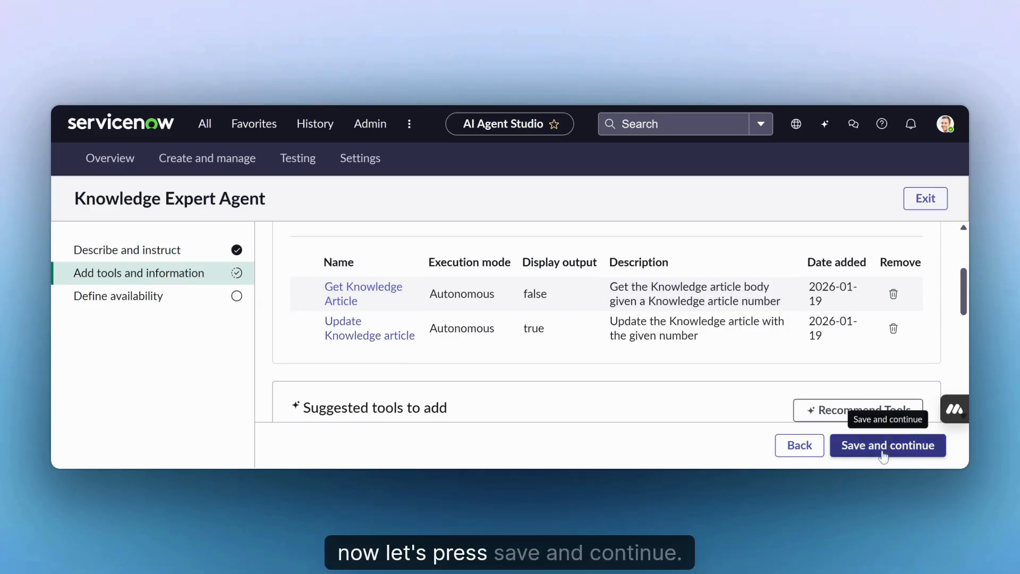
{"action": "left_click", "coordinate": [903, 451]}
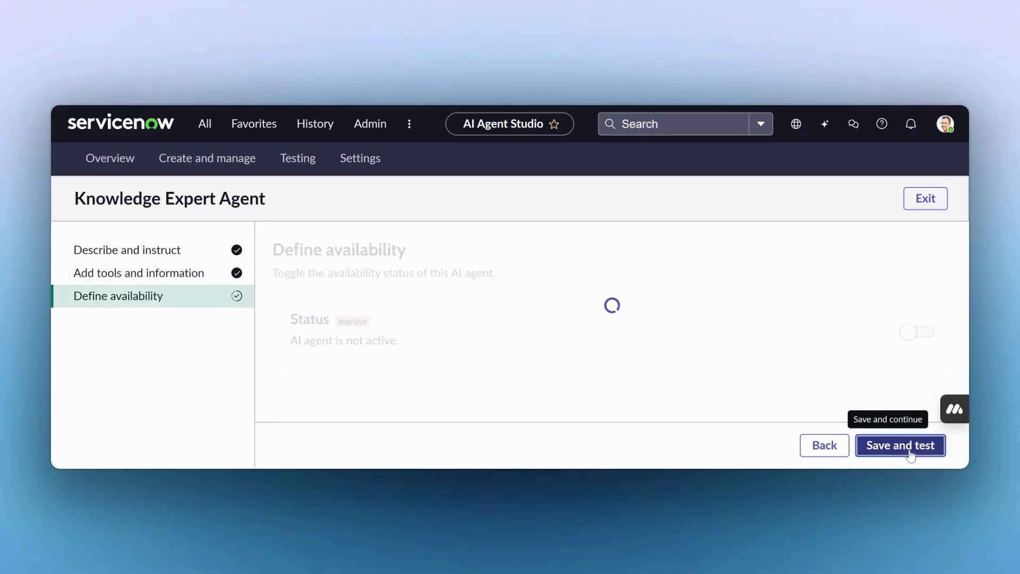
Enable display of the agent in the Now Assist panel and save the agent for testing
{"action": "scroll", "coordinate": [611, 298], "scroll_direction": "down", "scroll_amount": 2}
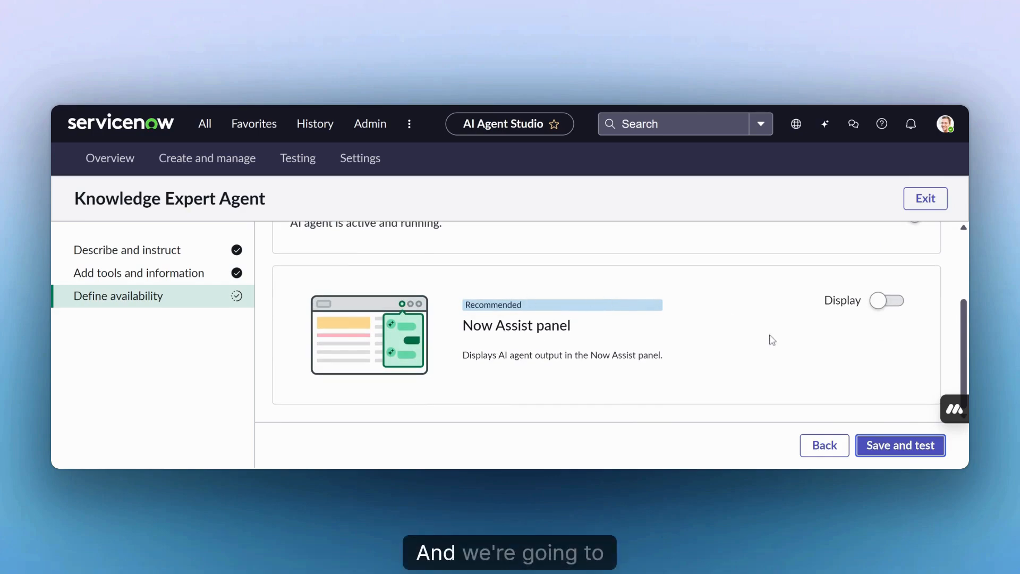
{"action": "left_click", "coordinate": [880, 301]}
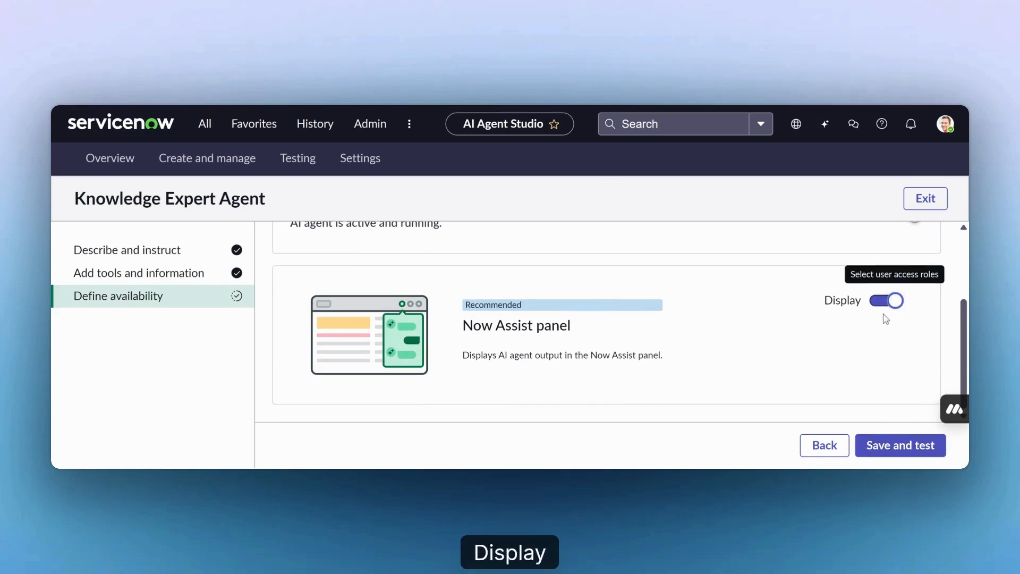
{"action": "scroll", "coordinate": [897, 325], "scroll_direction": "up", "scroll_amount": 2}
{"action": "scroll", "coordinate": [903, 324], "scroll_direction": "down", "scroll_amount": 2}
{"action": "left_click", "coordinate": [896, 448]}
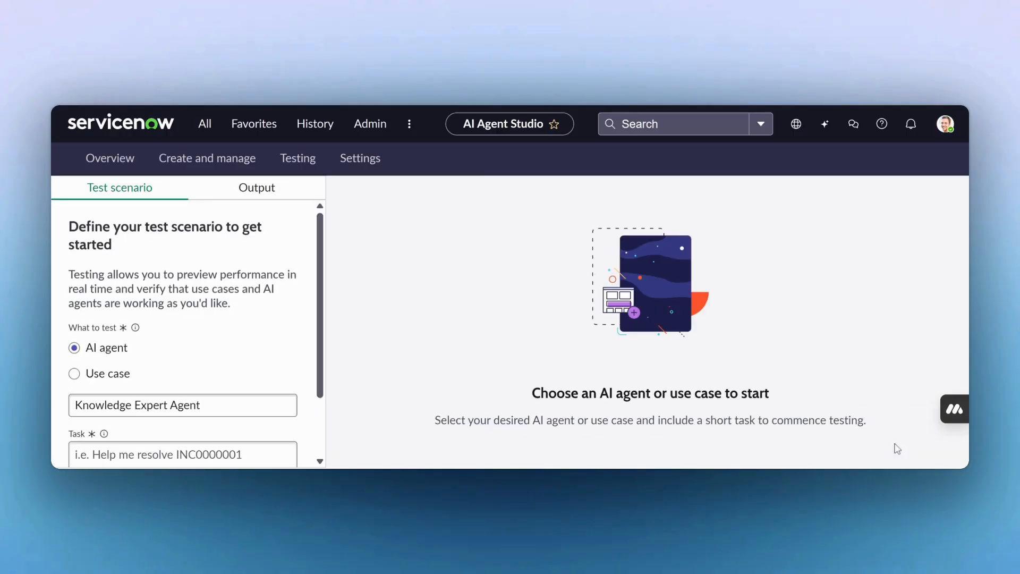
Return to the list of use cases, open the Knowledge Expert use case and go to its Connect AI agents section
{"action": "scroll", "coordinate": [214, 261], "scroll_direction": "down", "scroll_amount": 3}
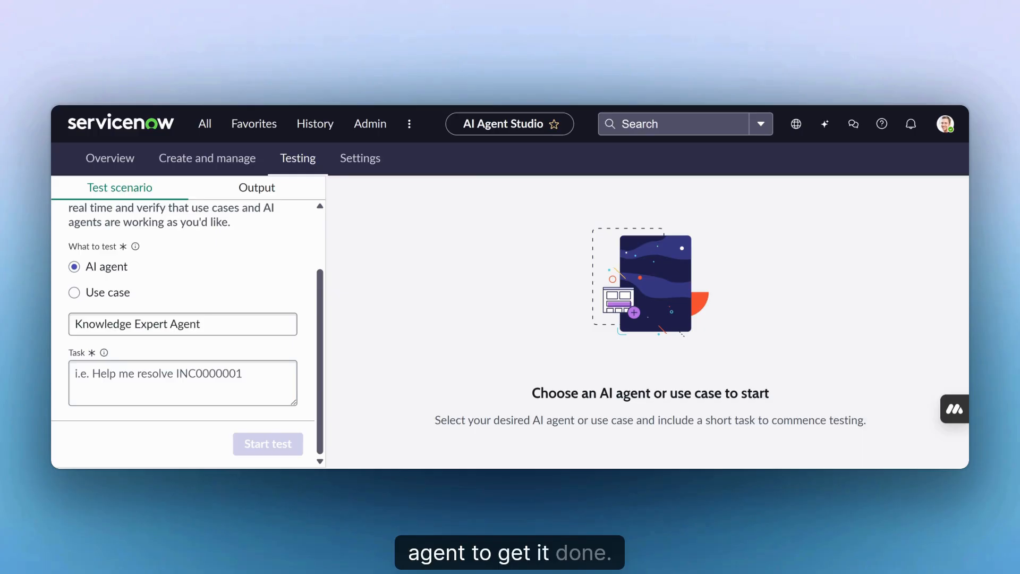
{"action": "left_click", "coordinate": [216, 169]}
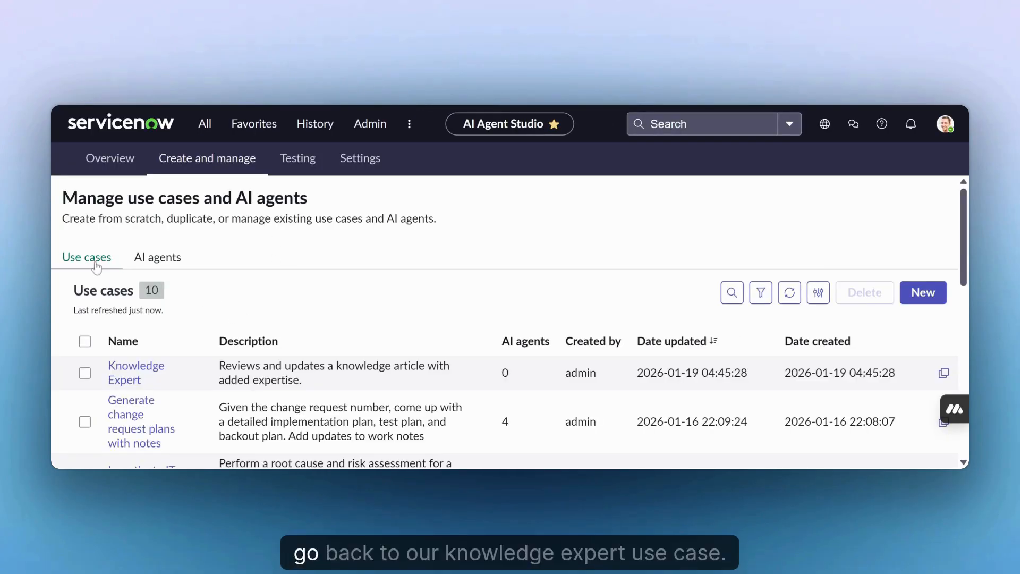
{"action": "left_click", "coordinate": [145, 380]}
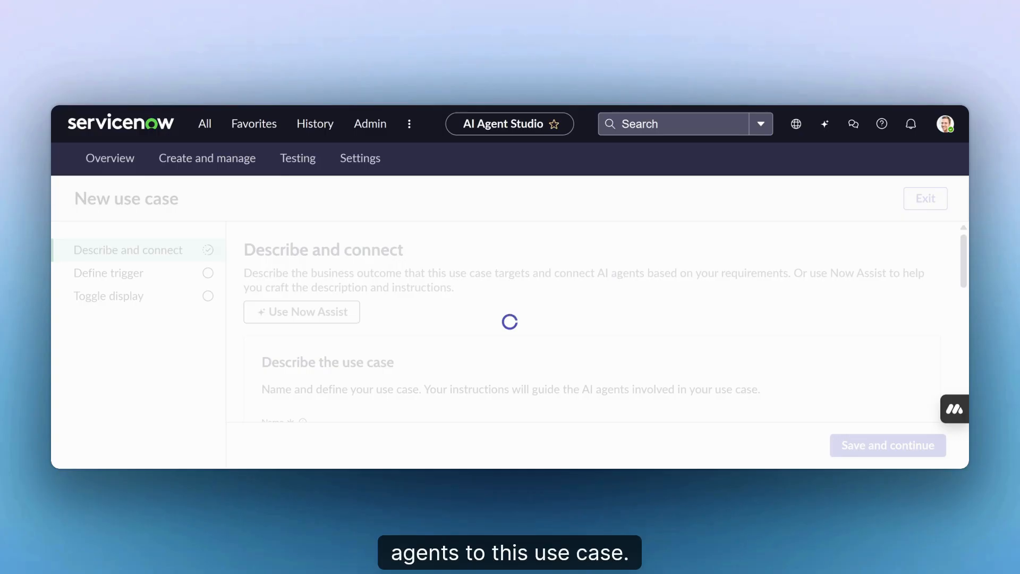
{"action": "scroll", "coordinate": [606, 287], "scroll_direction": "down", "scroll_amount": 5}
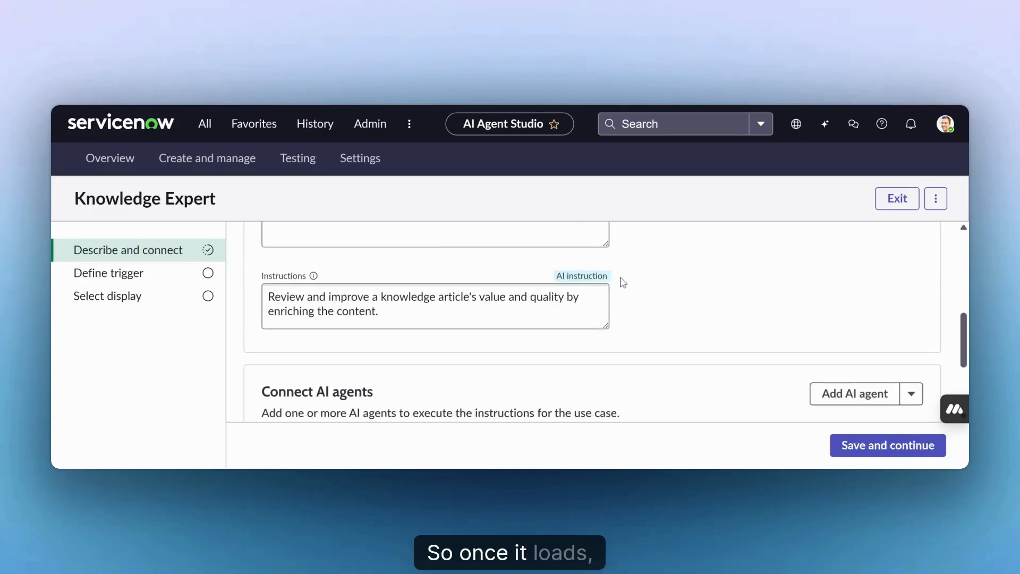
{"action": "scroll", "coordinate": [701, 278], "scroll_direction": "down", "scroll_amount": 3}
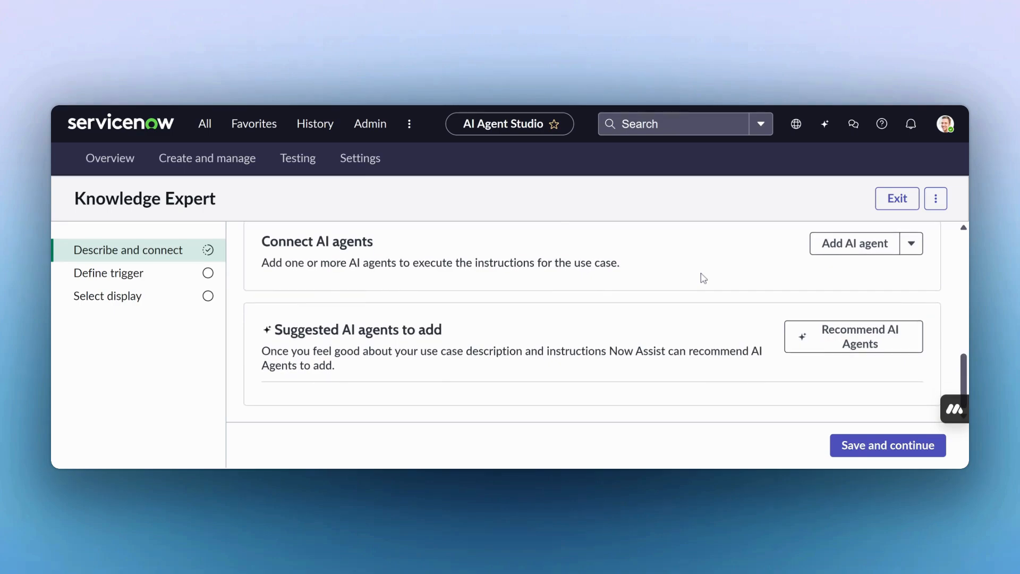
{"action": "scroll", "coordinate": [701, 277], "scroll_direction": "up", "scroll_amount": 3}
{"action": "scroll", "coordinate": [743, 297], "scroll_direction": "down", "scroll_amount": 1}
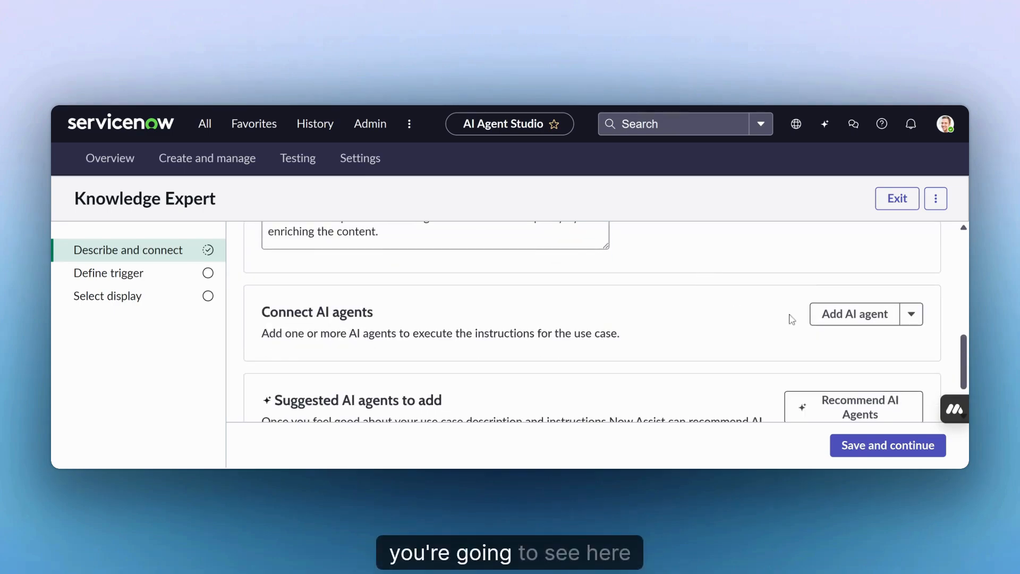
Add the Knowledge Expert Agent to the use case and check its entry among the connected AI agents
{"action": "left_click", "coordinate": [891, 317]}
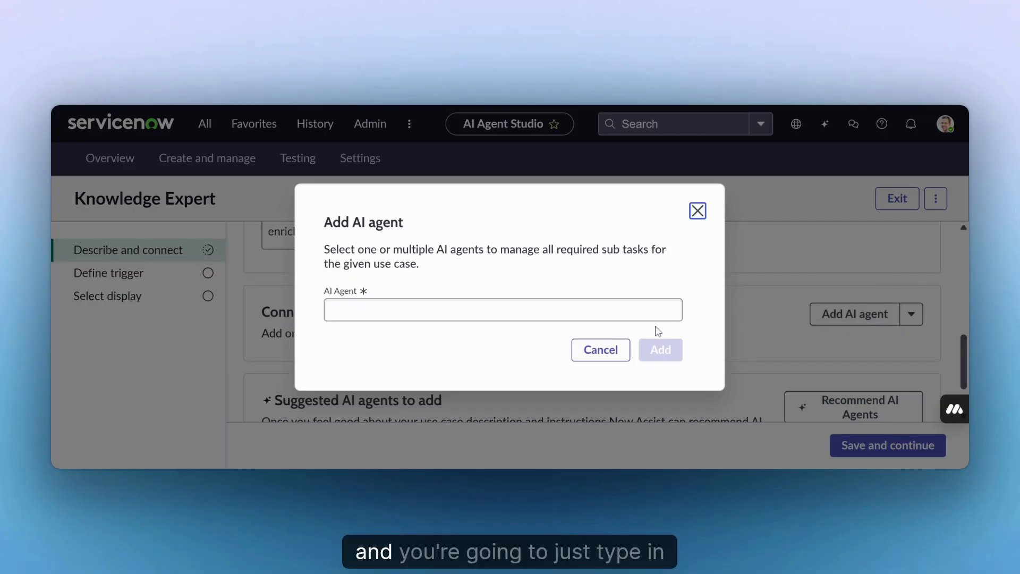
{"action": "left_click", "coordinate": [331, 309]}
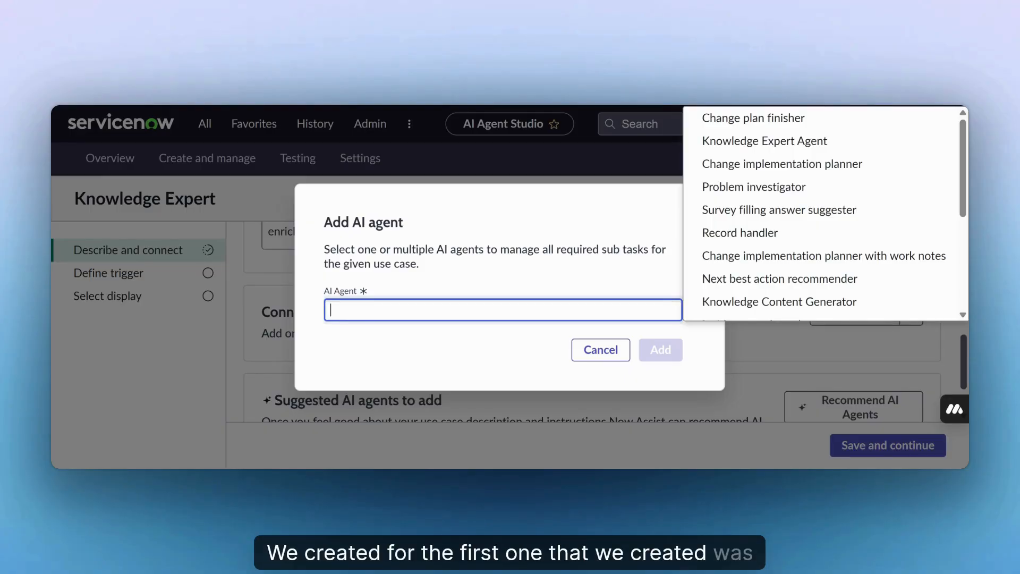
{"action": "left_click", "coordinate": [765, 140]}
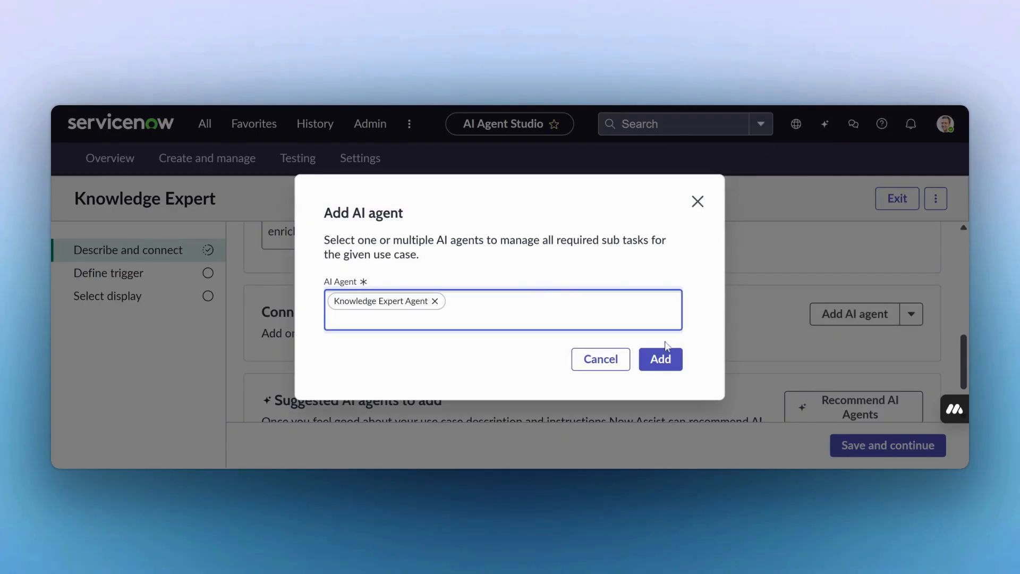
{"action": "left_click", "coordinate": [678, 361]}
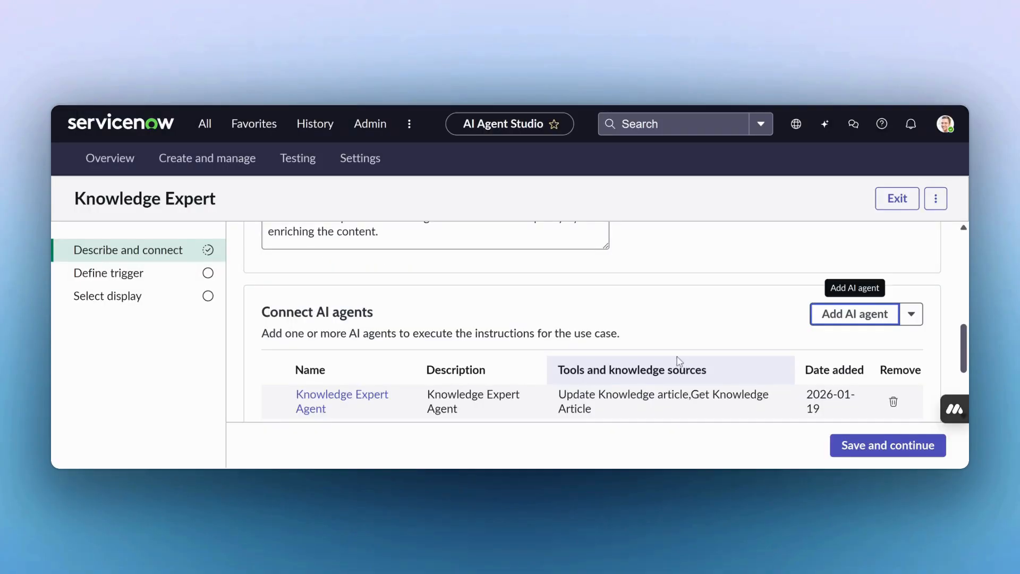
{"action": "scroll", "coordinate": [744, 297], "scroll_direction": "down", "scroll_amount": 3}
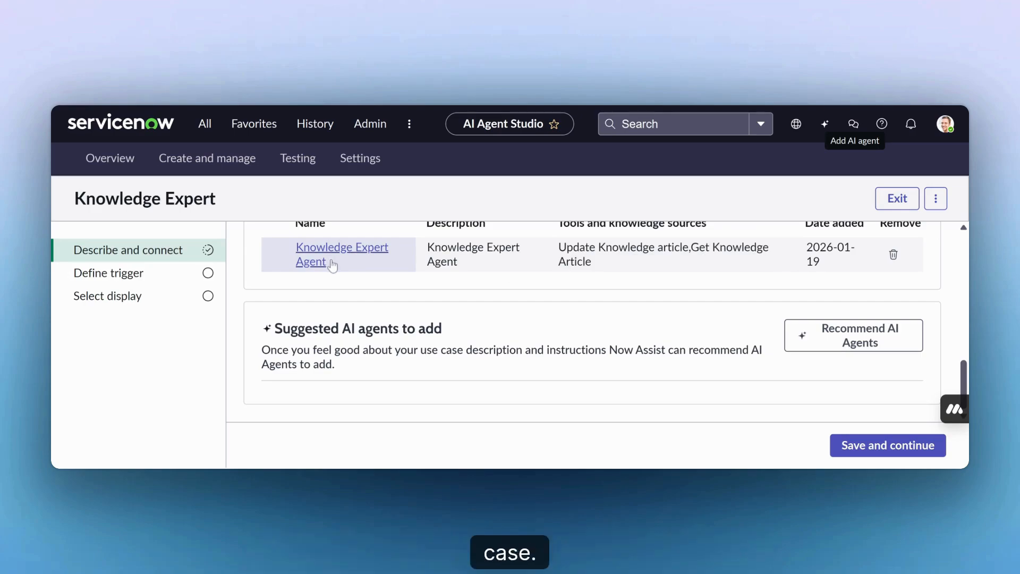
{"action": "scroll", "coordinate": [725, 295], "scroll_direction": "up", "scroll_amount": 2}
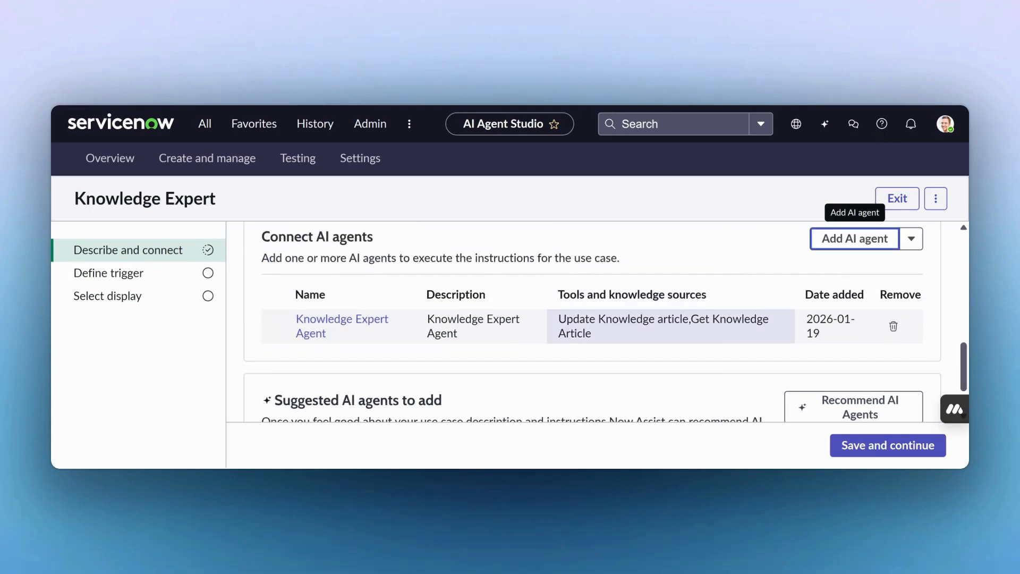
{"action": "scroll", "coordinate": [787, 382], "scroll_direction": "down", "scroll_amount": 2}
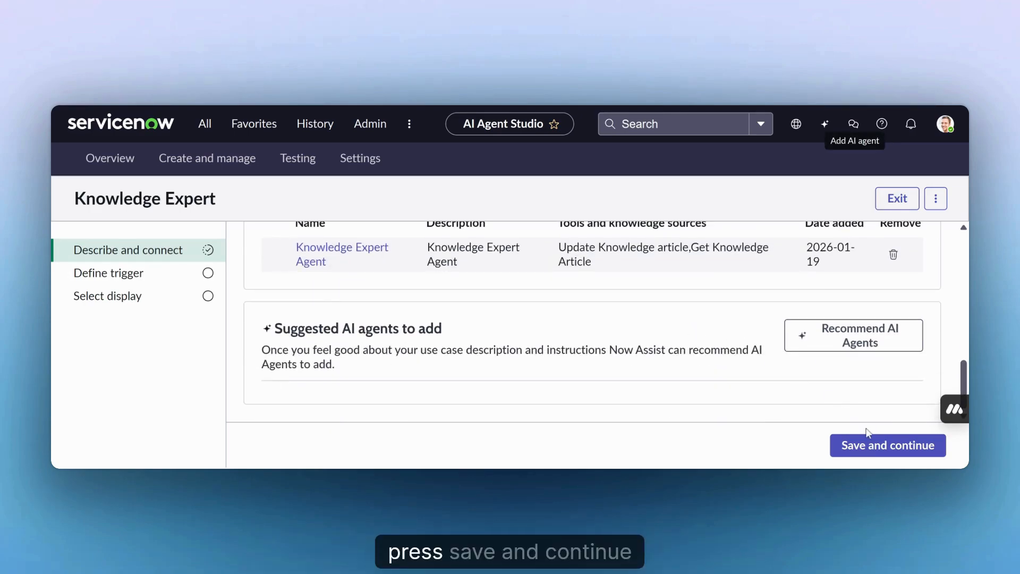
Save the connected agent, continue without adding a trigger, and save the use case for testing with Now Assist panel display enabled
{"action": "left_click", "coordinate": [873, 447]}
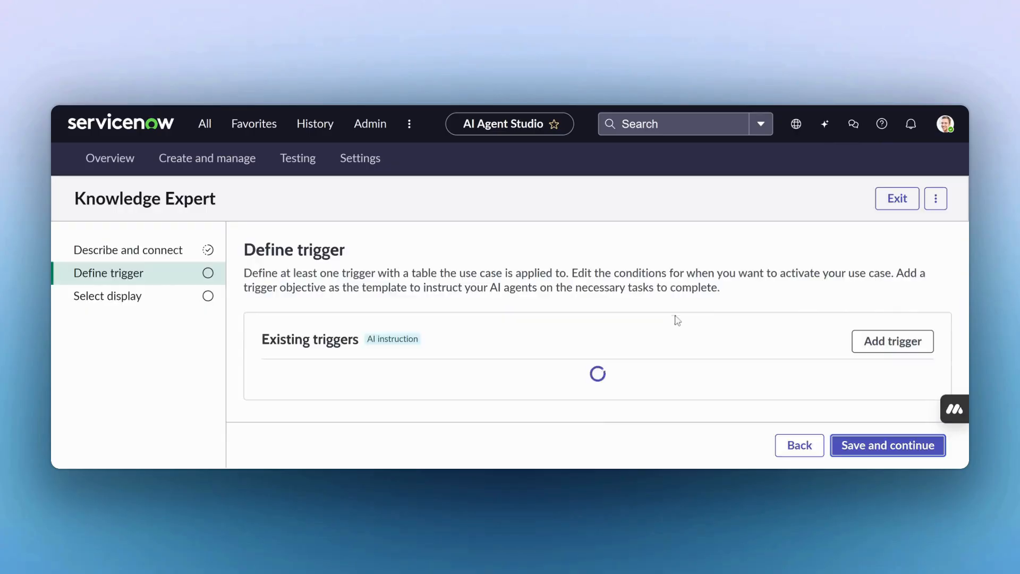
{"action": "scroll", "coordinate": [667, 297], "scroll_direction": "down", "scroll_amount": 4}
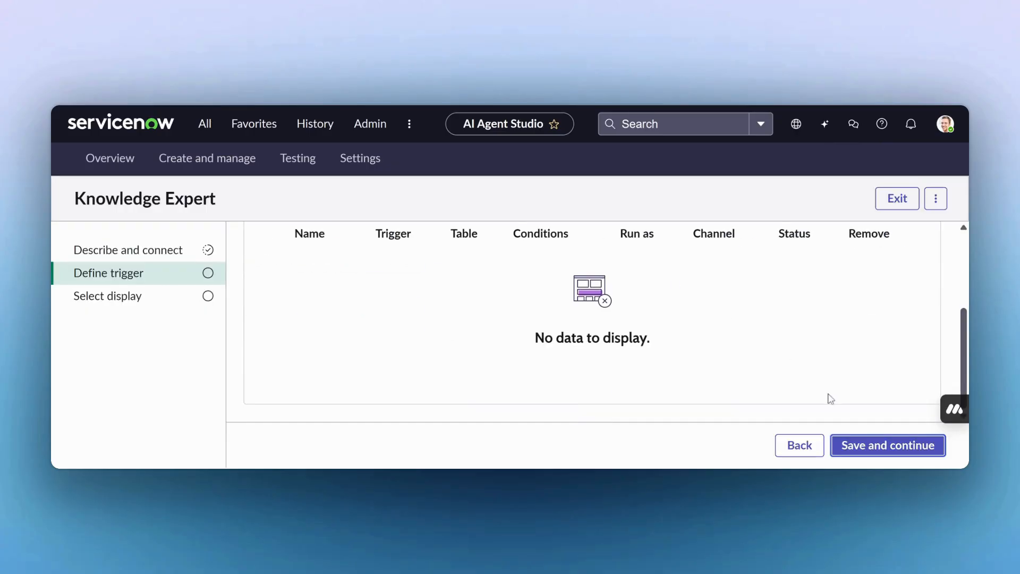
{"action": "left_click", "coordinate": [860, 444]}
{"action": "scroll", "coordinate": [743, 302], "scroll_direction": "down", "scroll_amount": 1}
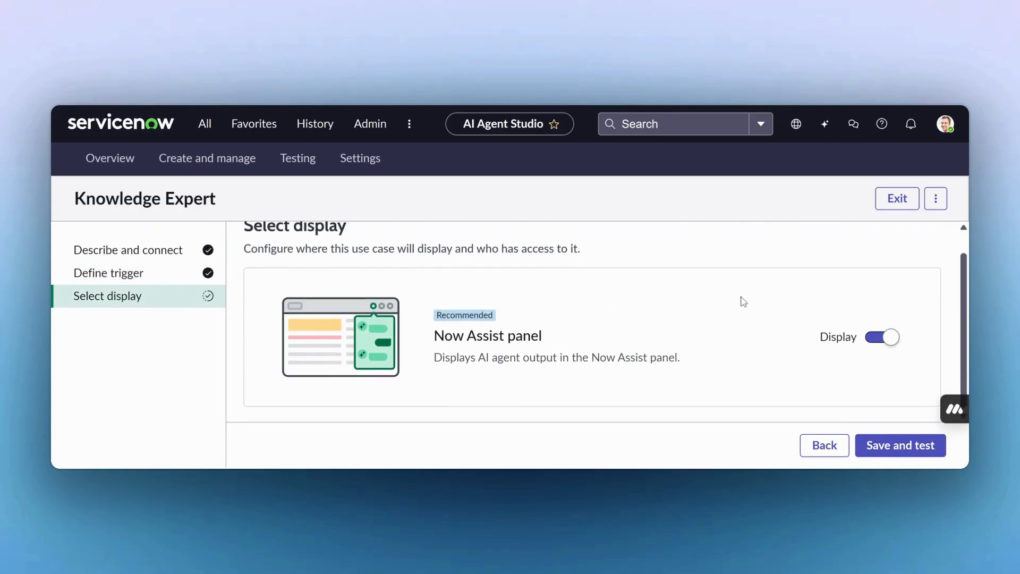
{"action": "left_click", "coordinate": [894, 446]}
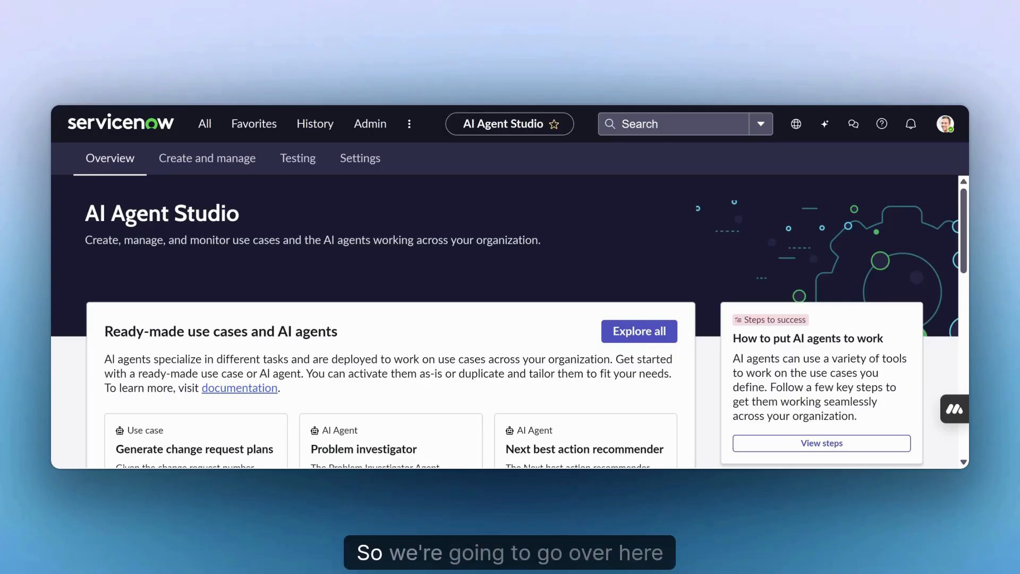
Find the Knowledge module's option for creating articles and start a new article from the Standard template
{"action": "left_click", "coordinate": [205, 125]}
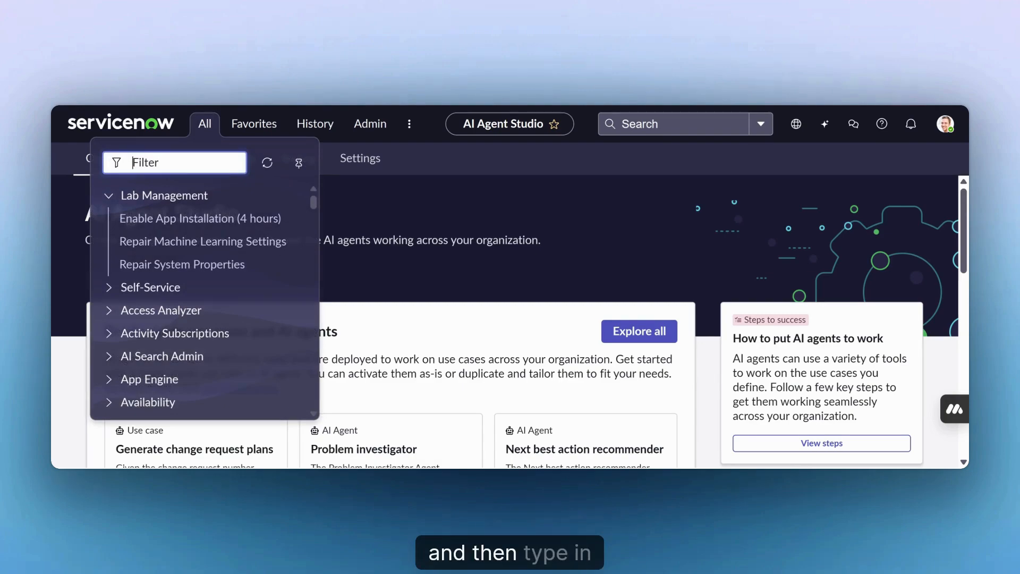
{"action": "type", "text": "knko"}
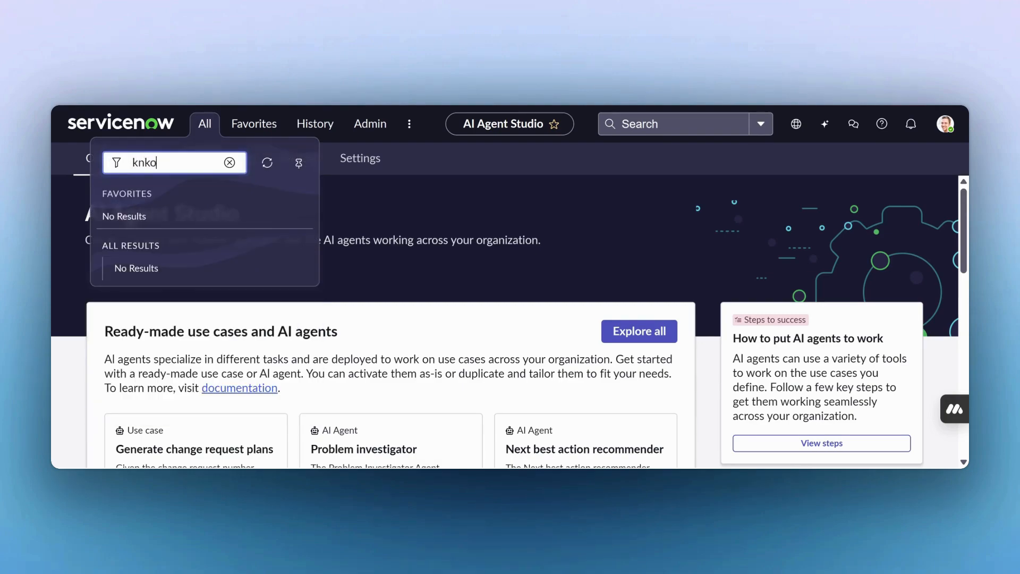
{"action": "type", "text": "owledge"}
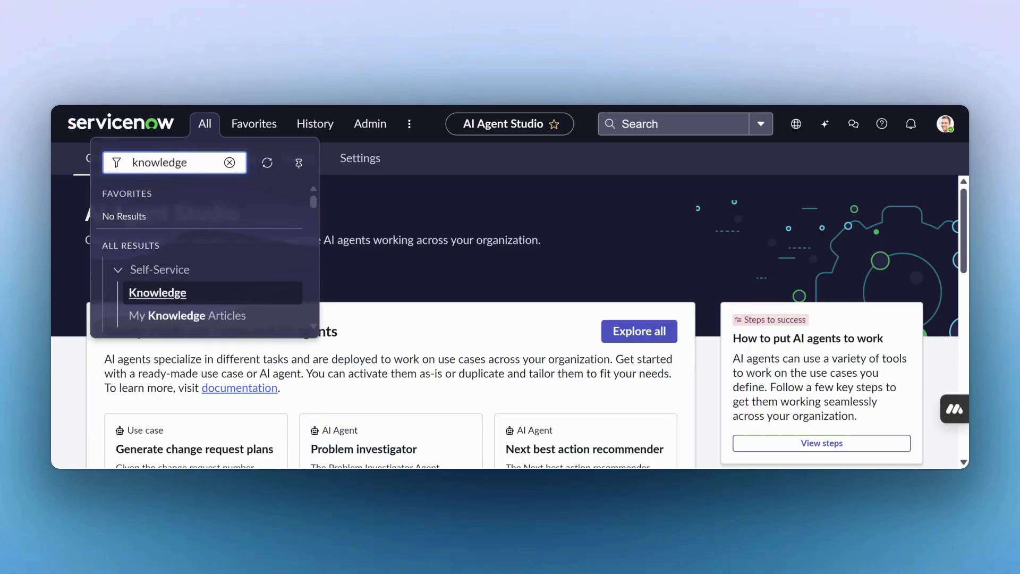
{"action": "scroll", "coordinate": [253, 314], "scroll_direction": "down", "scroll_amount": 10}
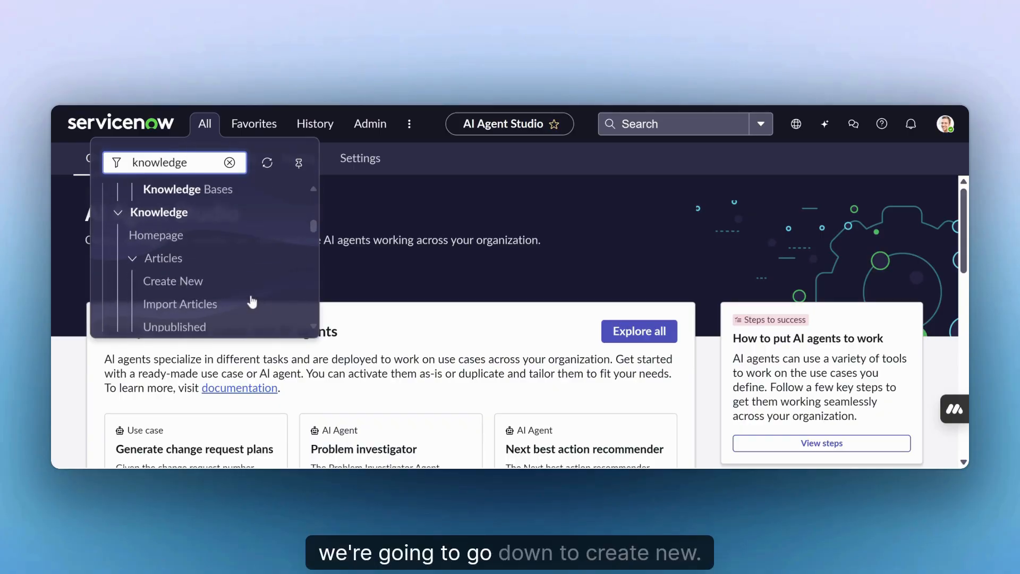
{"action": "left_click", "coordinate": [200, 286]}
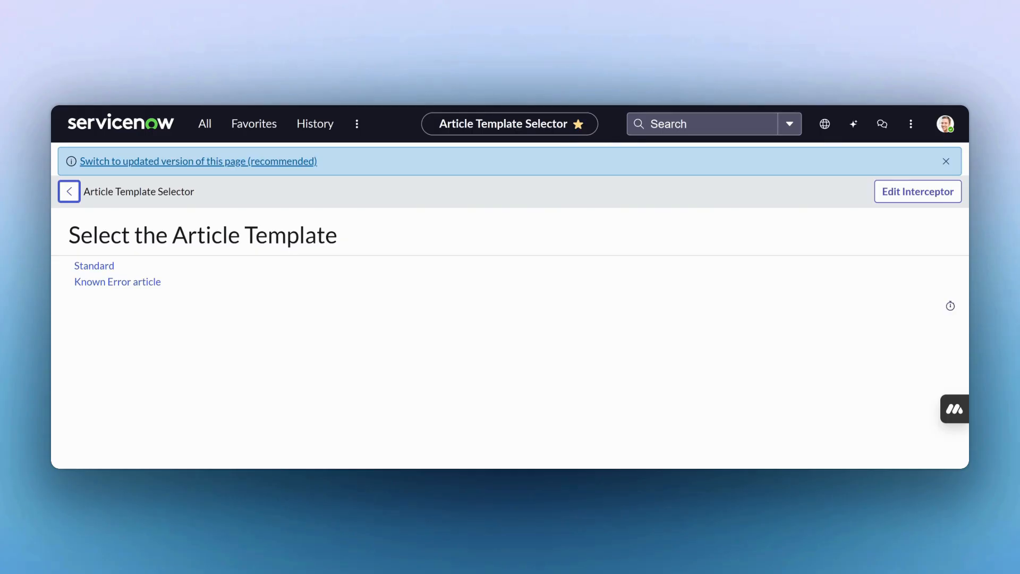
{"action": "left_click", "coordinate": [98, 271]}
{"action": "left_click", "coordinate": [113, 268]}
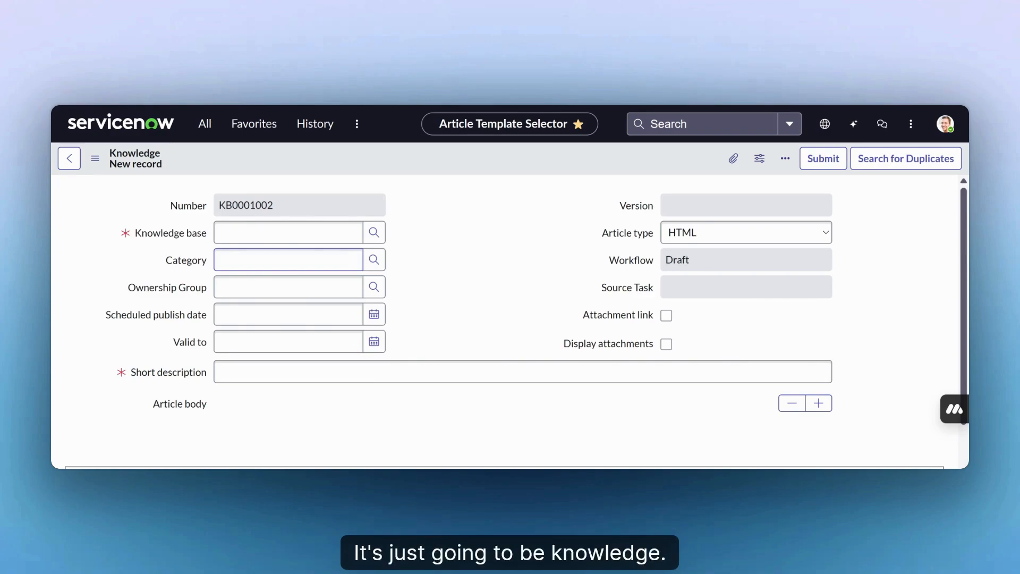
Set the new article's knowledge base to Knowledge and its short description to "What are AI agents?"
{"action": "left_click", "coordinate": [287, 232]}
{"action": "type", "text": "kn"}
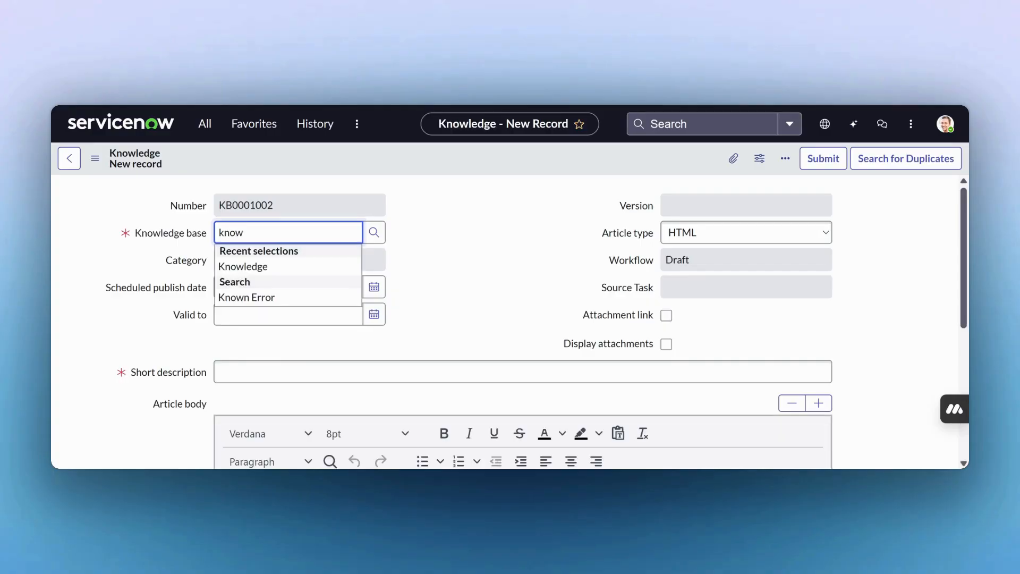
{"action": "type", "text": "ow"}
{"action": "left_click", "coordinate": [249, 266]}
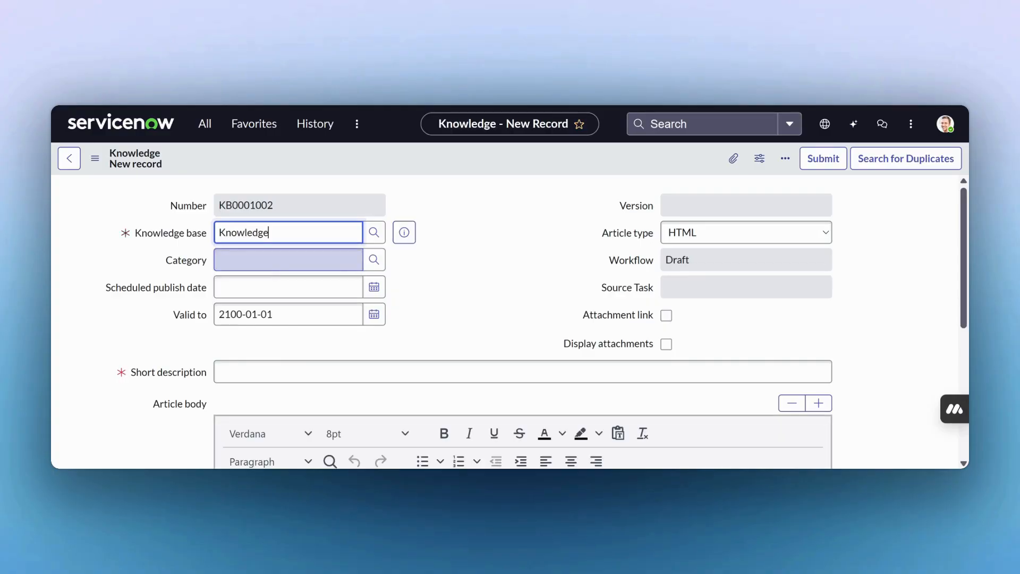
{"action": "left_click", "coordinate": [340, 372]}
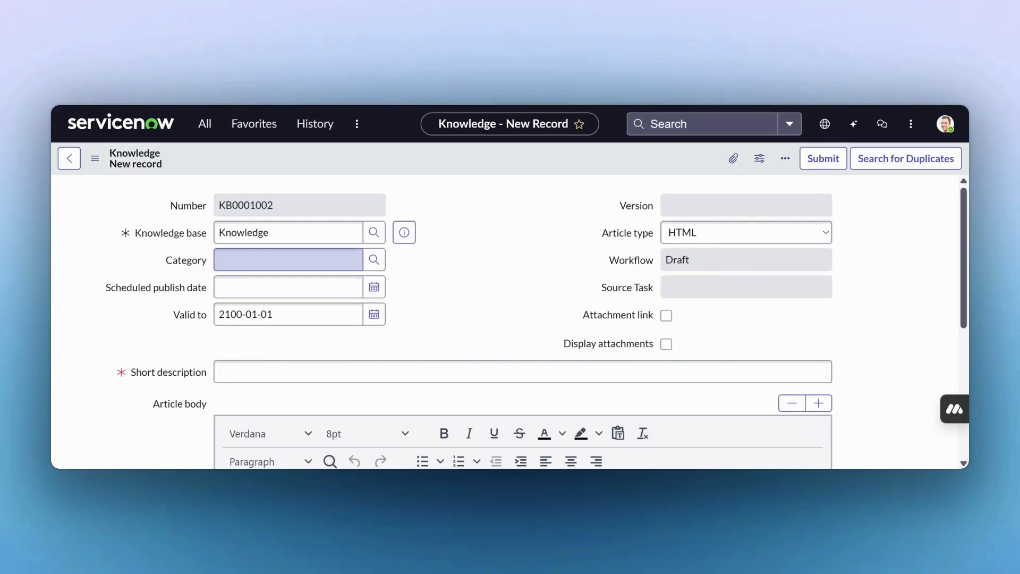
{"action": "left_click", "coordinate": [523, 372]}
{"action": "type", "text": "What are AI agents?"}
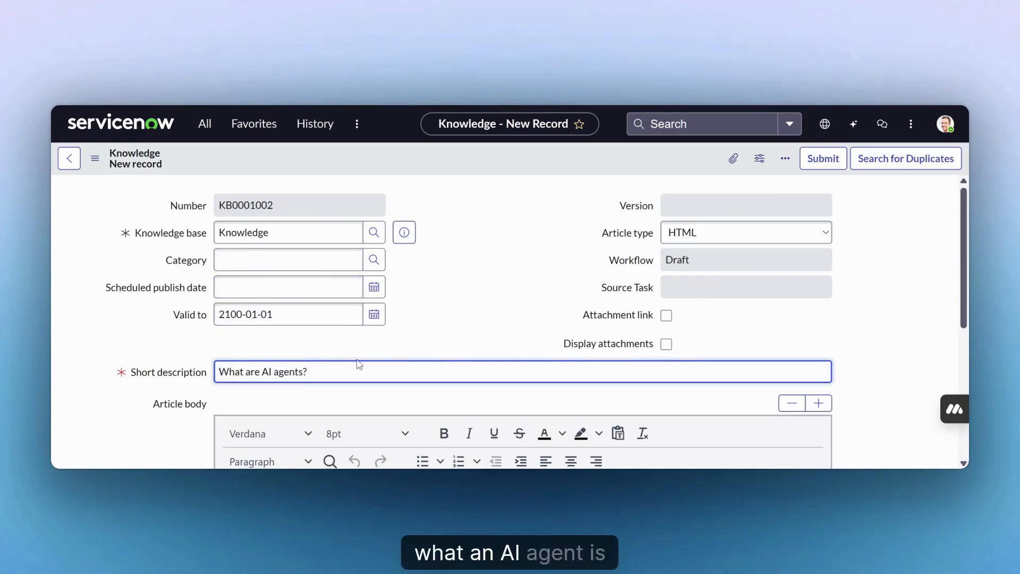
{"action": "scroll", "coordinate": [467, 345], "scroll_direction": "down", "scroll_amount": 3}
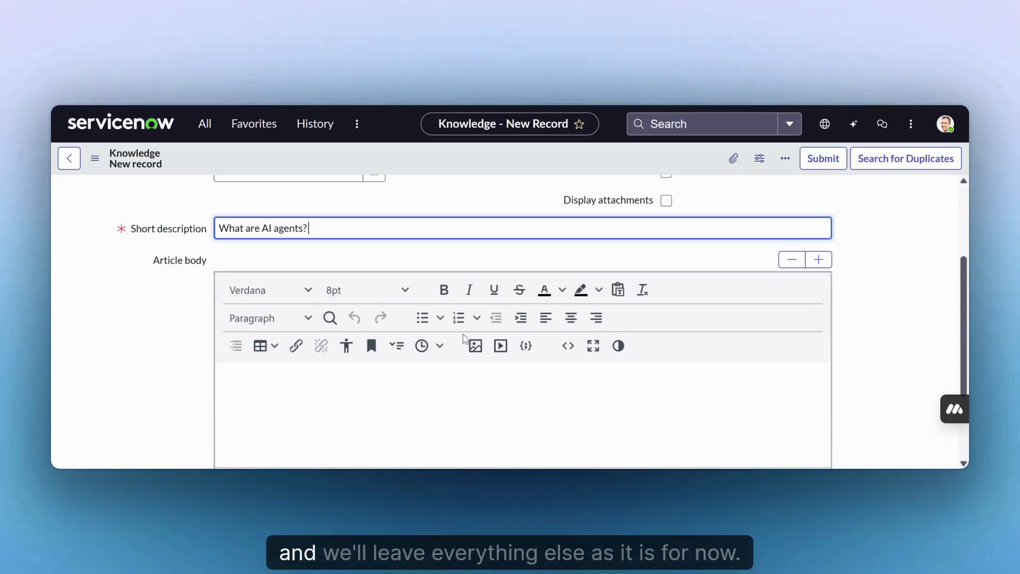
{"action": "scroll", "coordinate": [446, 239], "scroll_direction": "up", "scroll_amount": 3}
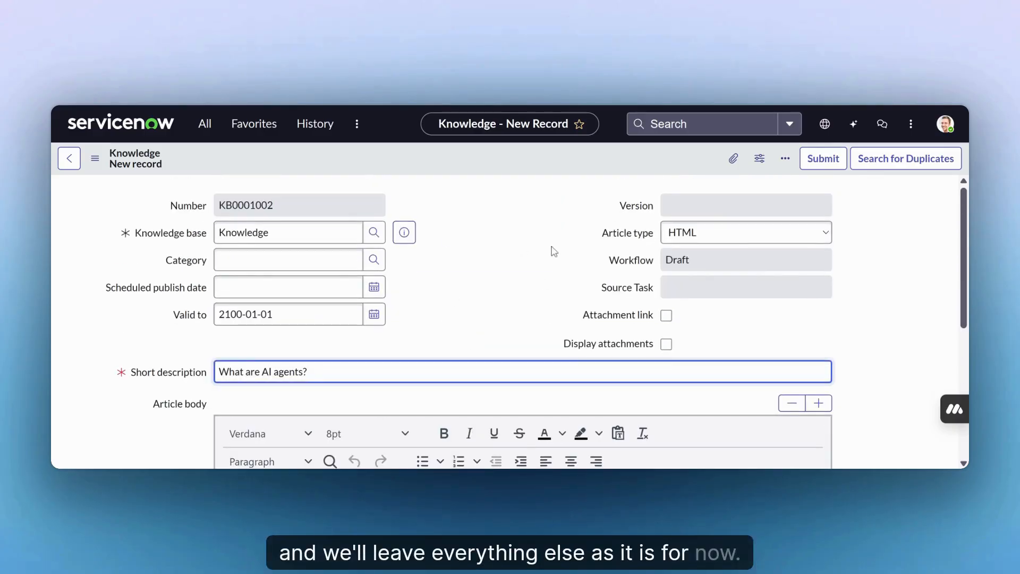
Paste the copied text explaining AI agents into the article body
{"action": "scroll", "coordinate": [408, 337], "scroll_direction": "down", "scroll_amount": 3}
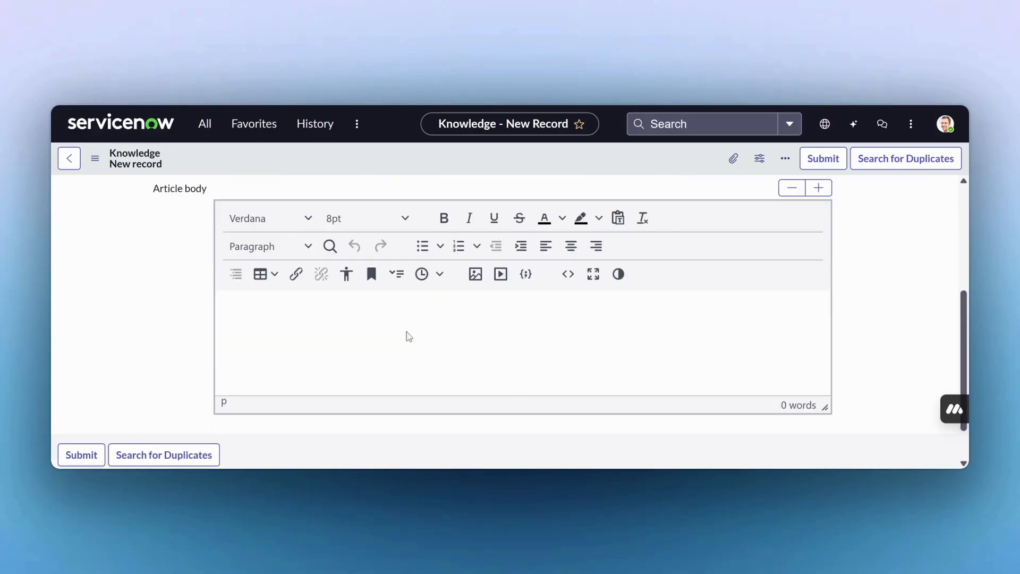
{"action": "left_click", "coordinate": [408, 336]}
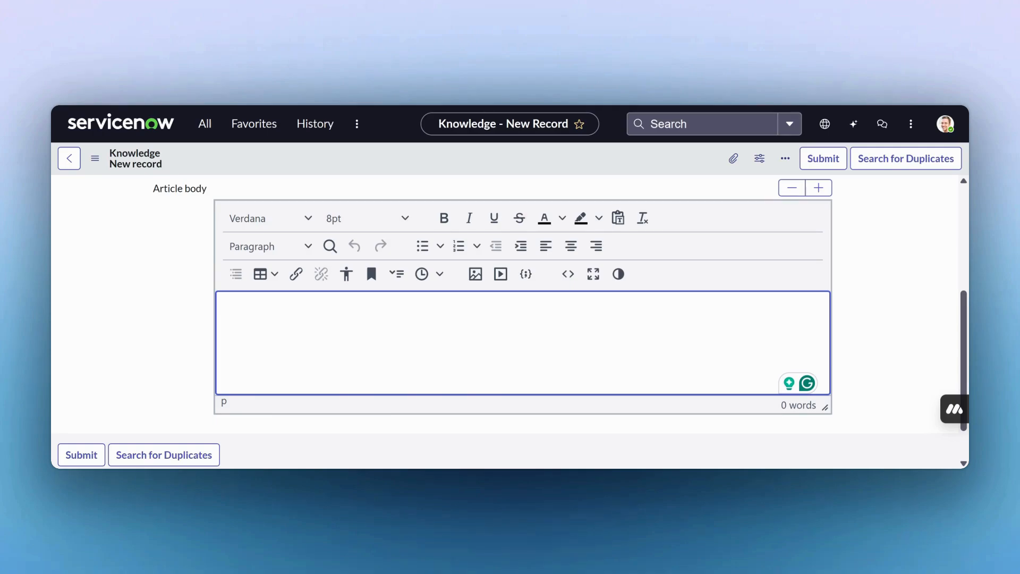
{"action": "key", "text": "ctrl+v"}
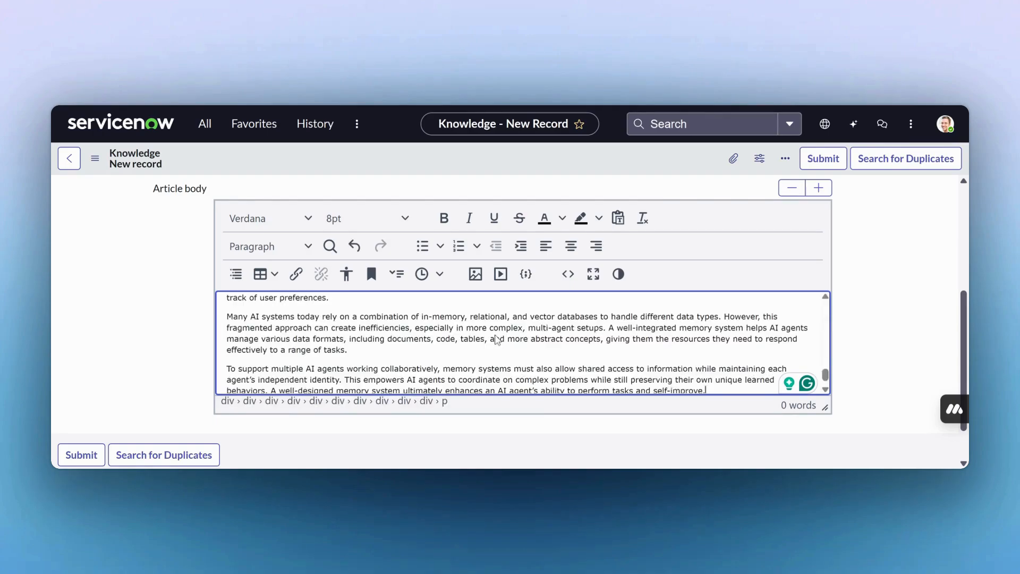
{"action": "scroll", "coordinate": [496, 343], "scroll_direction": "up", "scroll_amount": 5}
{"action": "scroll", "coordinate": [524, 343], "scroll_direction": "up", "scroll_amount": 5}
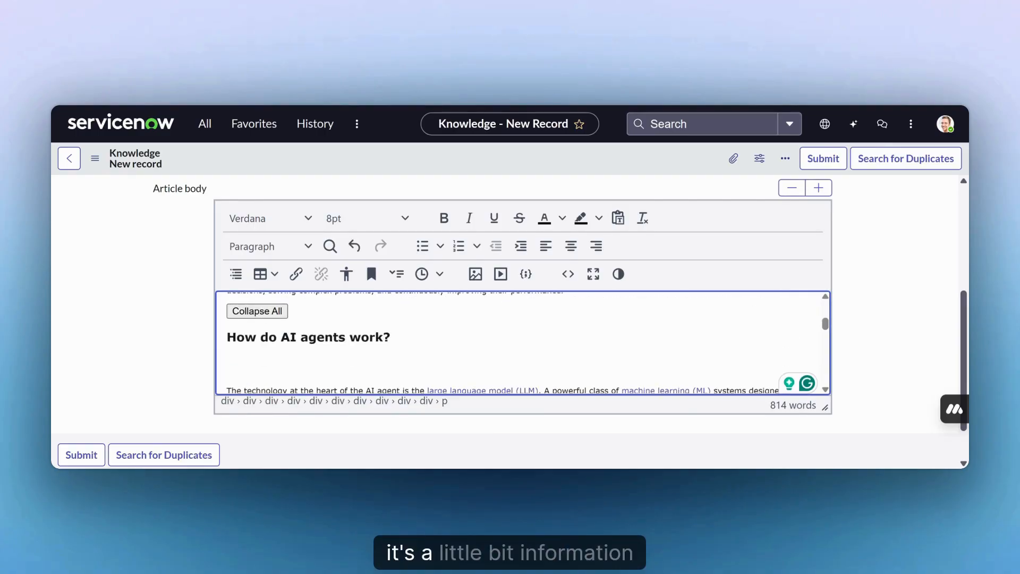
Delete the stray "Collapse All" button from the article body and tidy the blank lines around the "How do AI agents work?" heading
{"action": "left_click", "coordinate": [268, 314]}
{"action": "left_click_drag", "start_coordinate": [268, 316], "coordinate": [211, 317]}
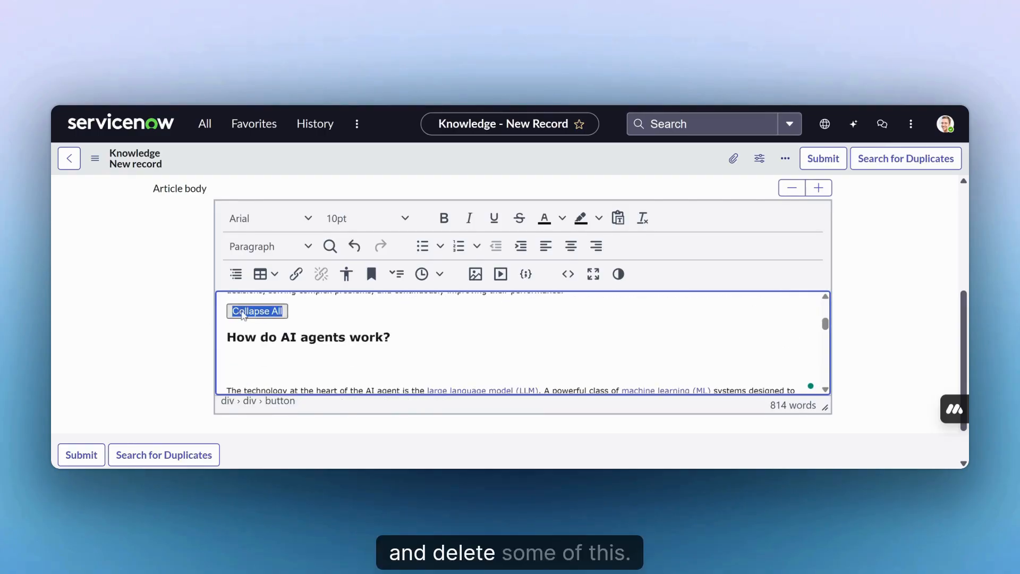
{"action": "key", "text": "Delete"}
{"action": "key", "text": "Down"}
{"action": "key", "text": "Down"}
{"action": "key", "text": "BackSpace"}
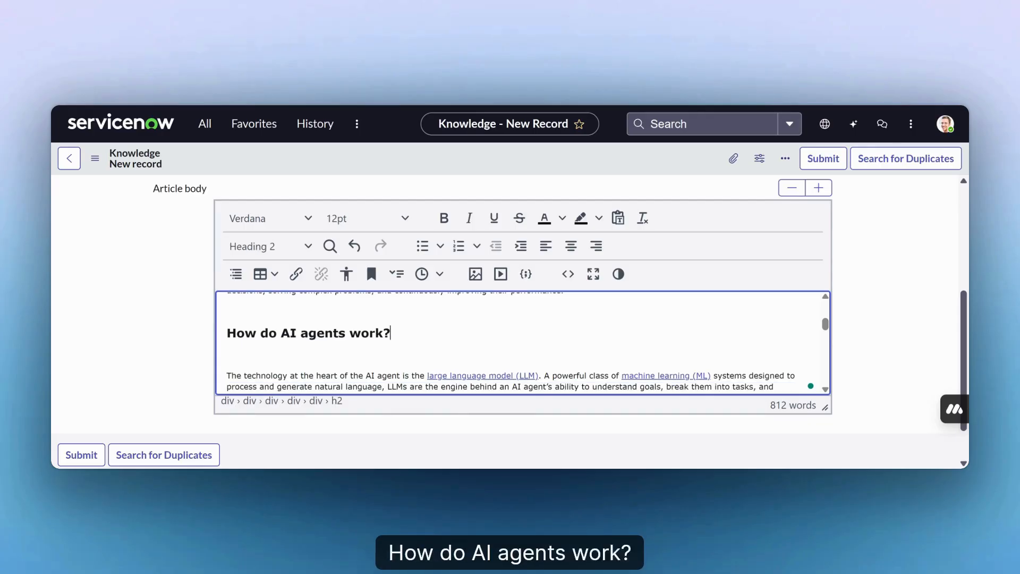
{"action": "key", "text": "Down"}
{"action": "key", "text": "BackSpace"}
Review the article body from beginning to end and submit the new knowledge article
{"action": "scroll", "coordinate": [523, 342], "scroll_direction": "up", "scroll_amount": 5}
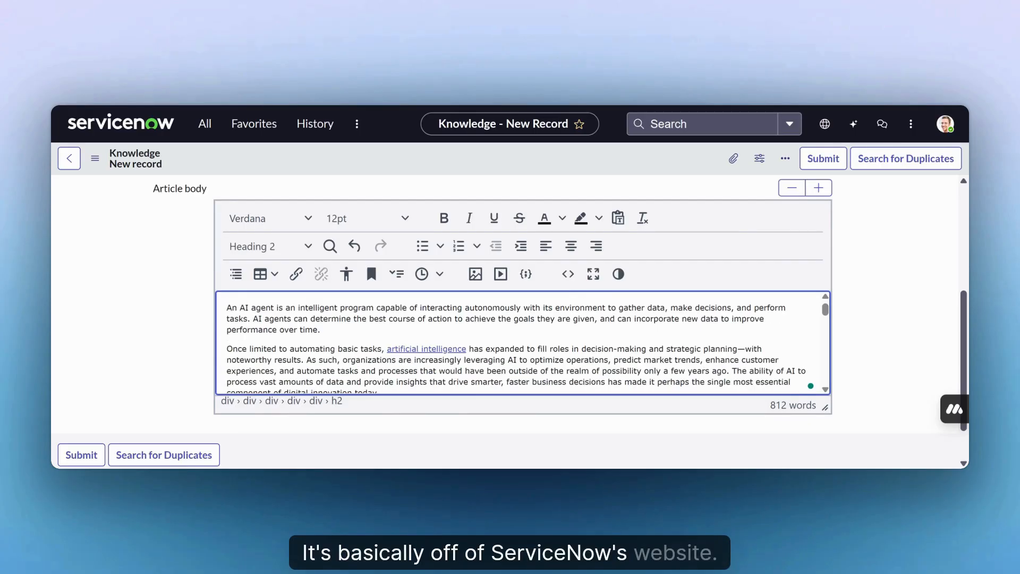
{"action": "scroll", "coordinate": [523, 342], "scroll_direction": "down", "scroll_amount": 1}
{"action": "scroll", "coordinate": [523, 343], "scroll_direction": "up", "scroll_amount": 1}
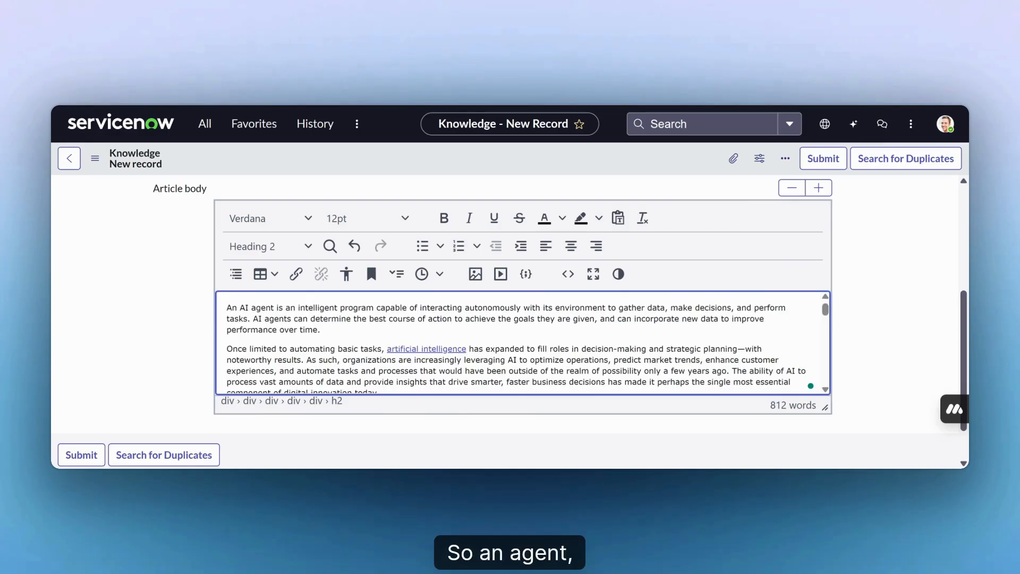
{"action": "scroll", "coordinate": [523, 343], "scroll_direction": "down", "scroll_amount": 20}
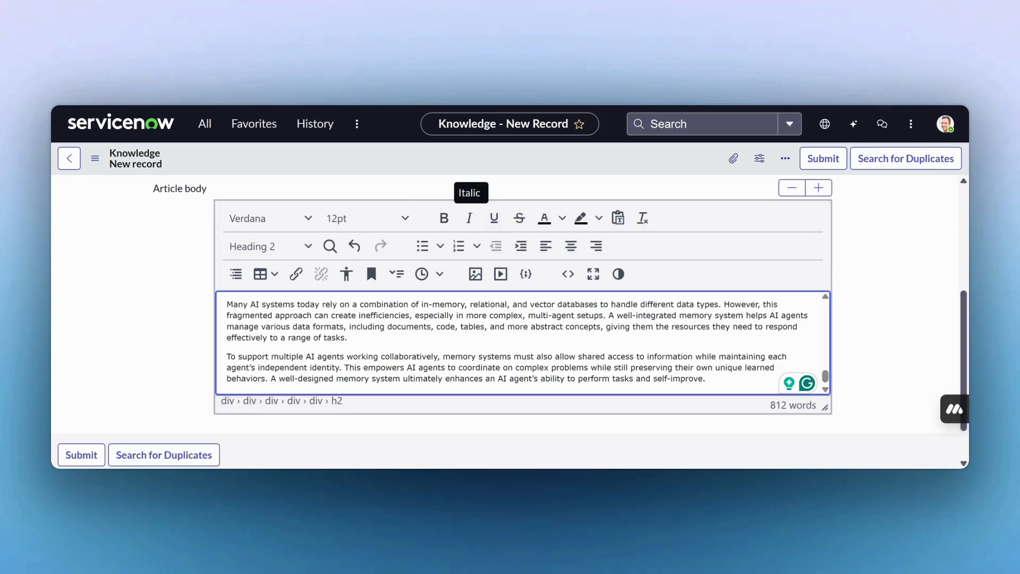
{"action": "scroll", "coordinate": [645, 220], "scroll_direction": "down", "scroll_amount": 1}
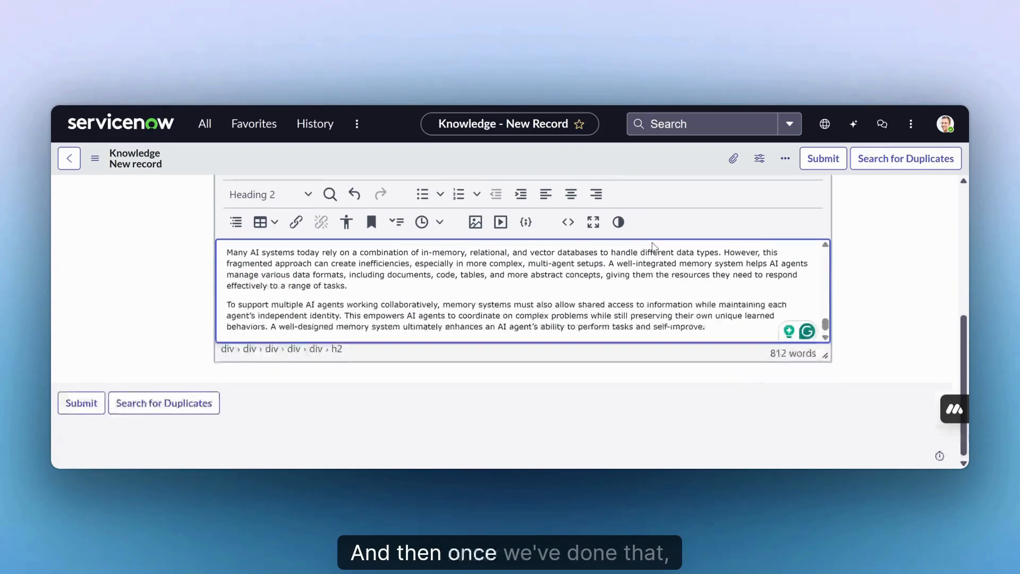
{"action": "left_click", "coordinate": [81, 403]}
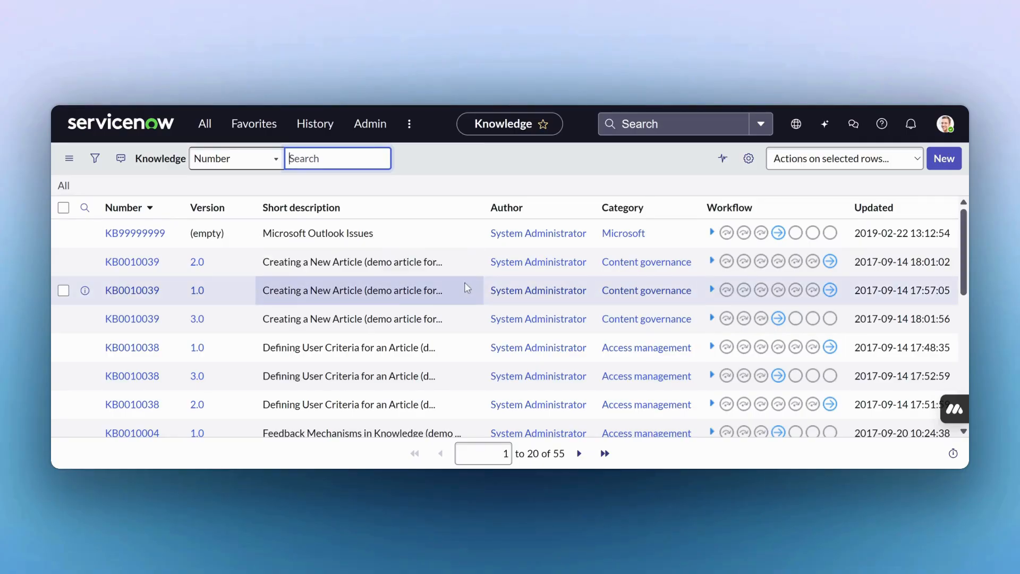
Look through the knowledge article list for the new "What are AI agents?" article
{"action": "scroll", "coordinate": [471, 289], "scroll_direction": "down", "scroll_amount": 3}
{"action": "scroll", "coordinate": [471, 289], "scroll_direction": "up", "scroll_amount": 3}
{"action": "scroll", "coordinate": [431, 293], "scroll_direction": "down", "scroll_amount": 8}
{"action": "scroll", "coordinate": [431, 292], "scroll_direction": "up", "scroll_amount": 4}
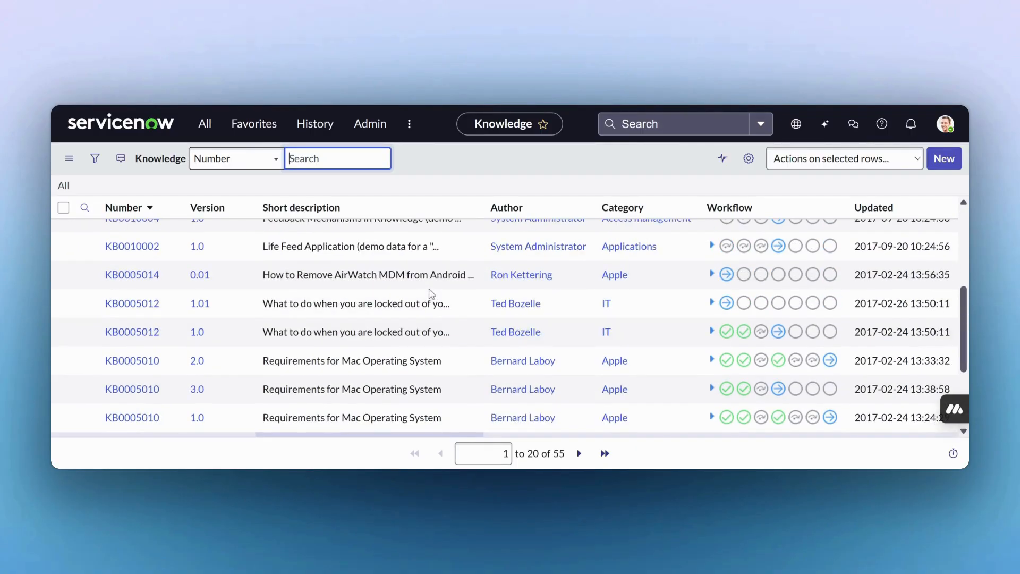
{"action": "scroll", "coordinate": [431, 293], "scroll_direction": "up", "scroll_amount": 5}
{"action": "scroll", "coordinate": [345, 289], "scroll_direction": "down", "scroll_amount": 3}
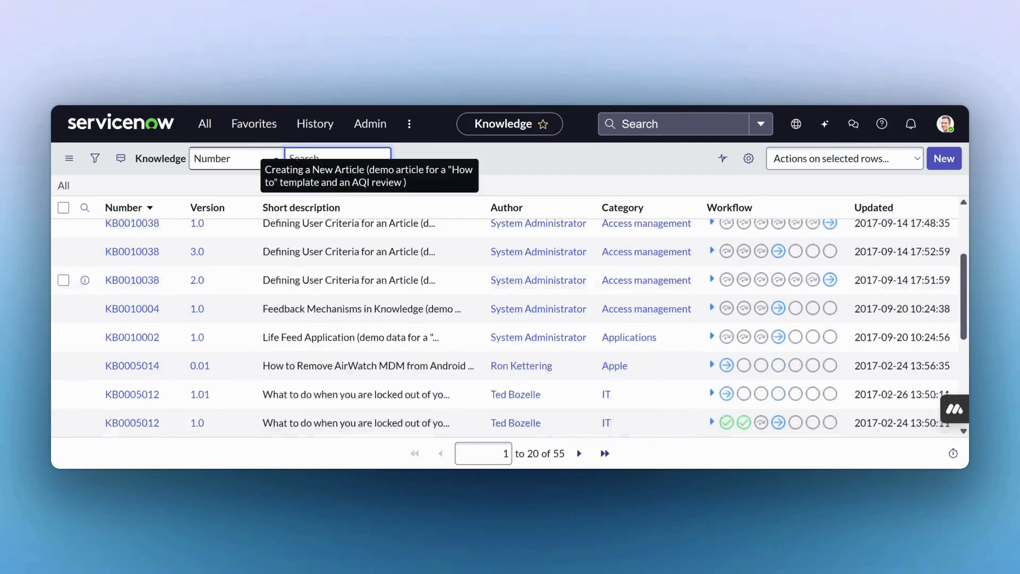
{"action": "scroll", "coordinate": [431, 294], "scroll_direction": "down", "scroll_amount": 3}
{"action": "scroll", "coordinate": [431, 293], "scroll_direction": "down", "scroll_amount": 3}
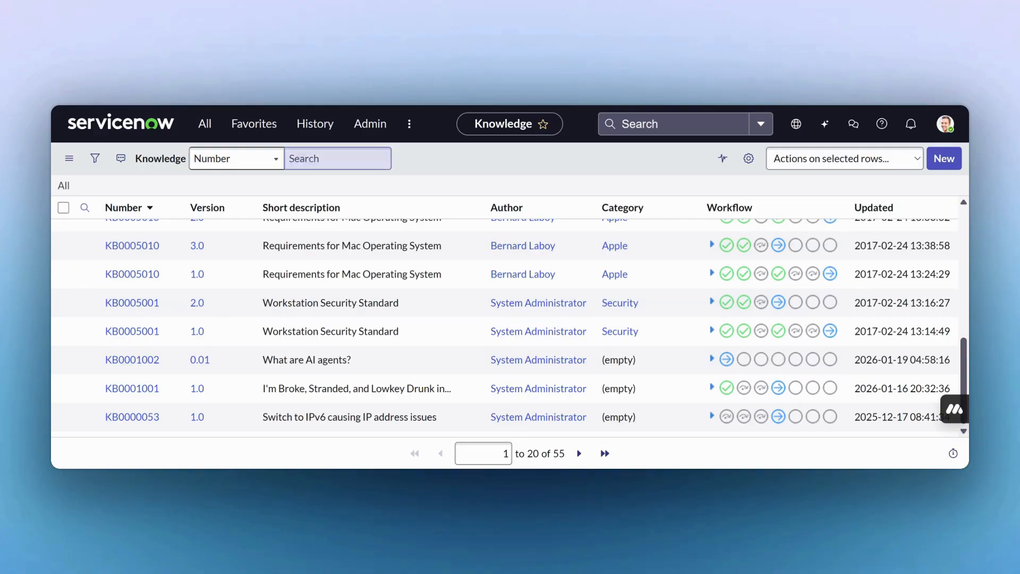
Search the knowledge list by short description for "What are AI agents?"
{"action": "left_click", "coordinate": [338, 159]}
{"action": "type", "text": "What are AI agents?"}
{"action": "left_click", "coordinate": [277, 161]}
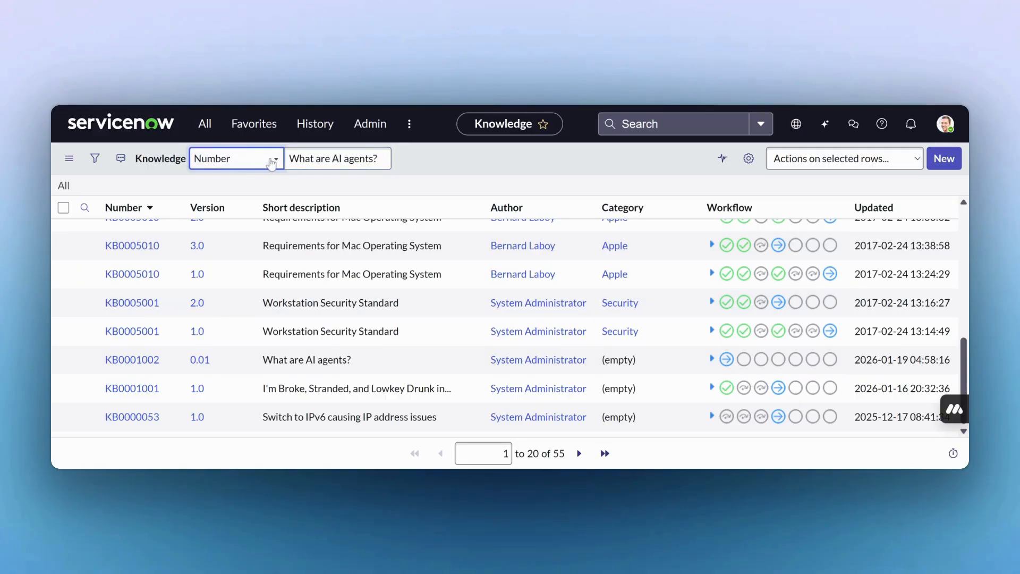
{"action": "left_click", "coordinate": [243, 234]}
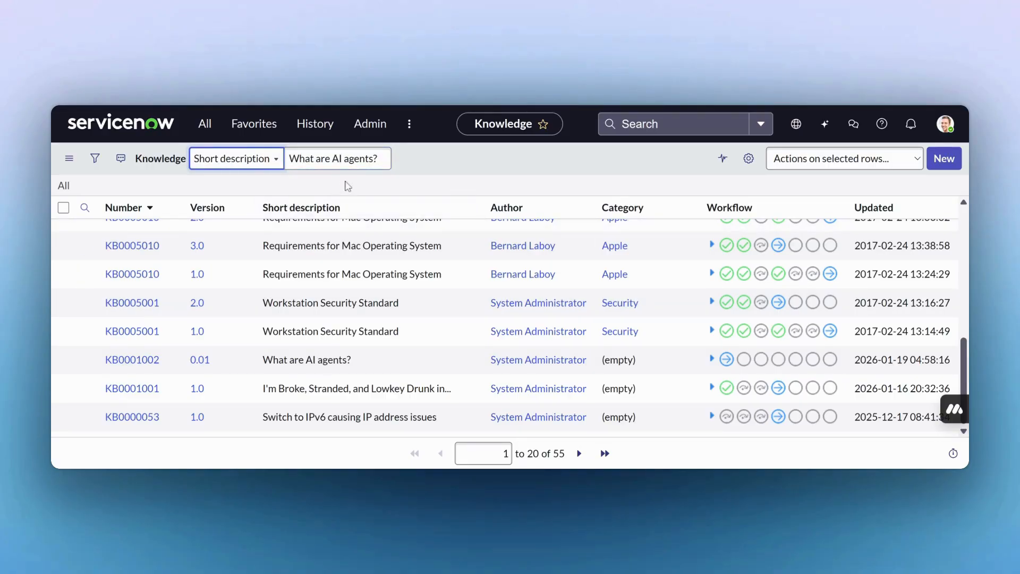
{"action": "left_click", "coordinate": [374, 159]}
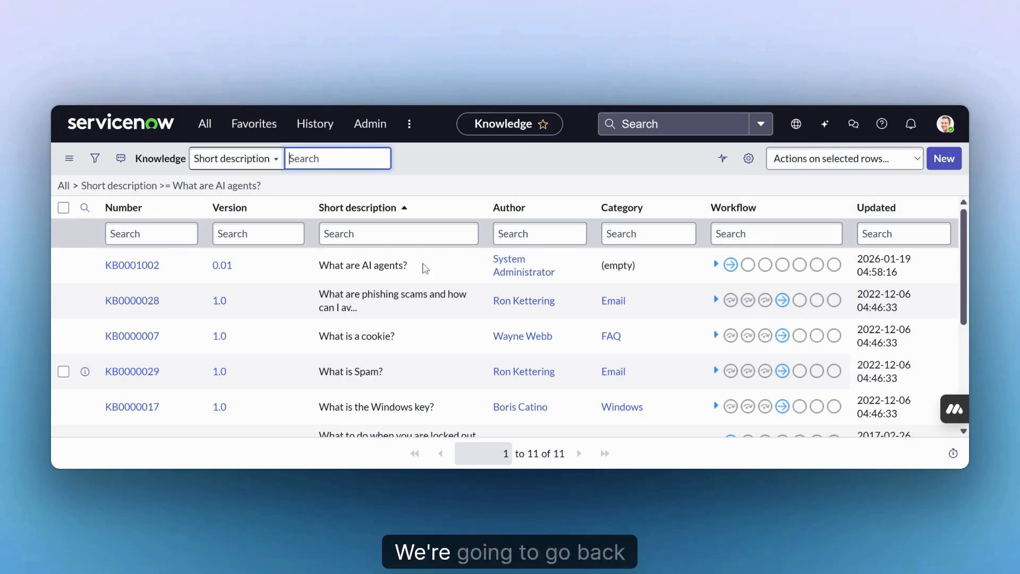
Copy the article number KB0001002 of the "What are AI agents?" article from the list
{"action": "left_click", "coordinate": [265, 136]}
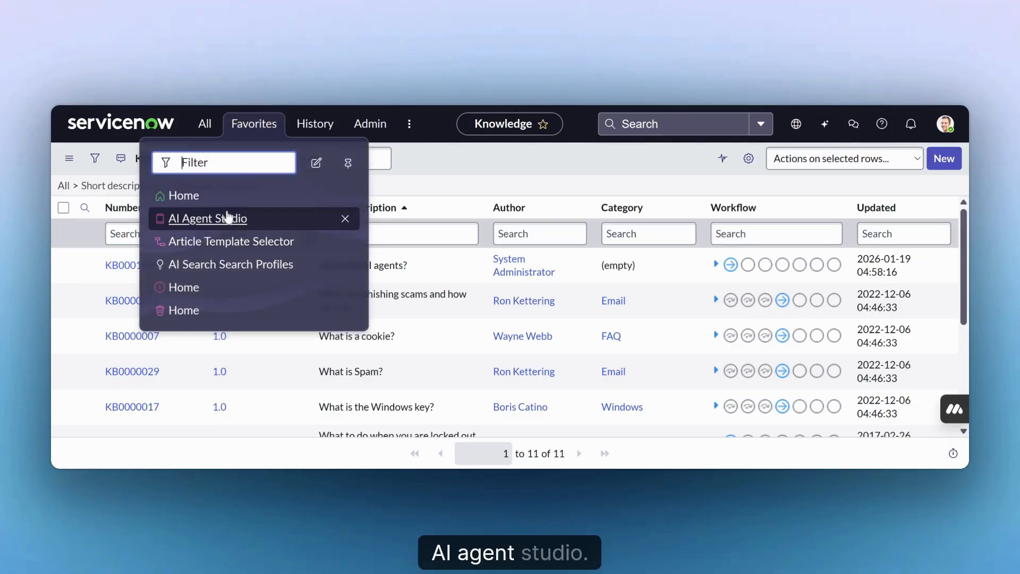
{"action": "left_click", "coordinate": [514, 175]}
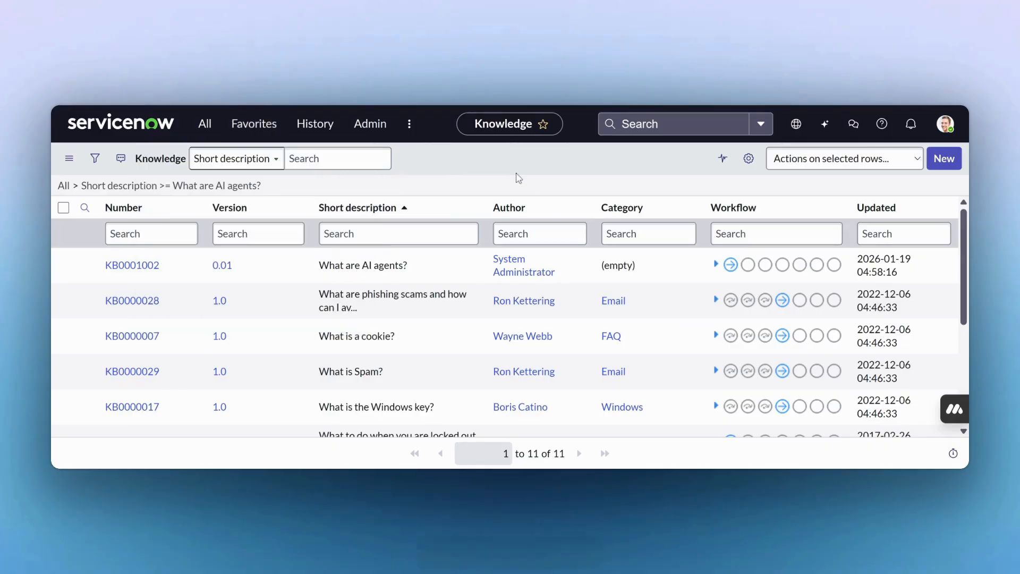
{"action": "left_click_drag", "start_coordinate": [160, 274], "coordinate": [109, 277]}
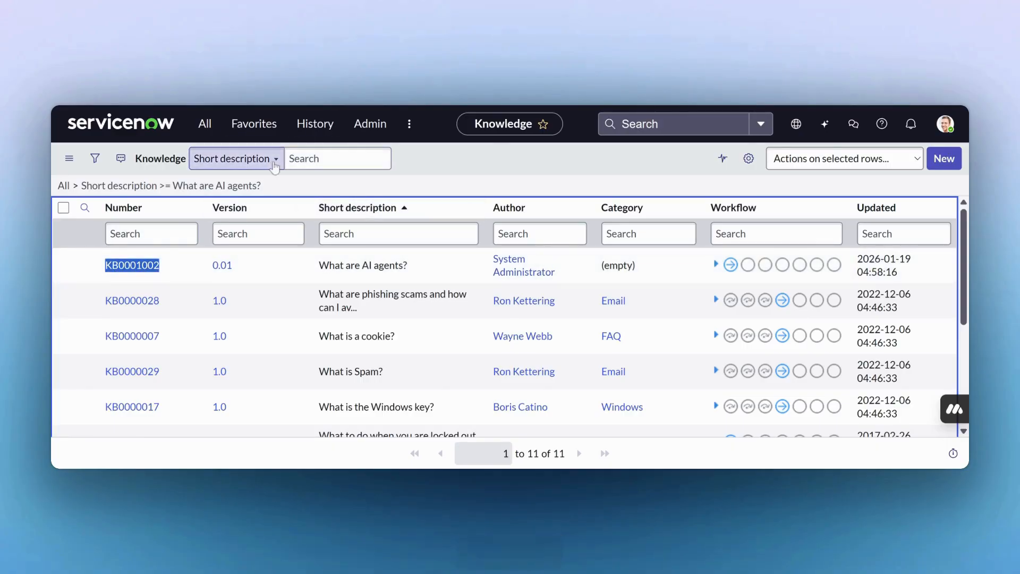
Return to AI Agent Studio and open its testing page with the test scenario form
{"action": "left_click", "coordinate": [265, 126]}
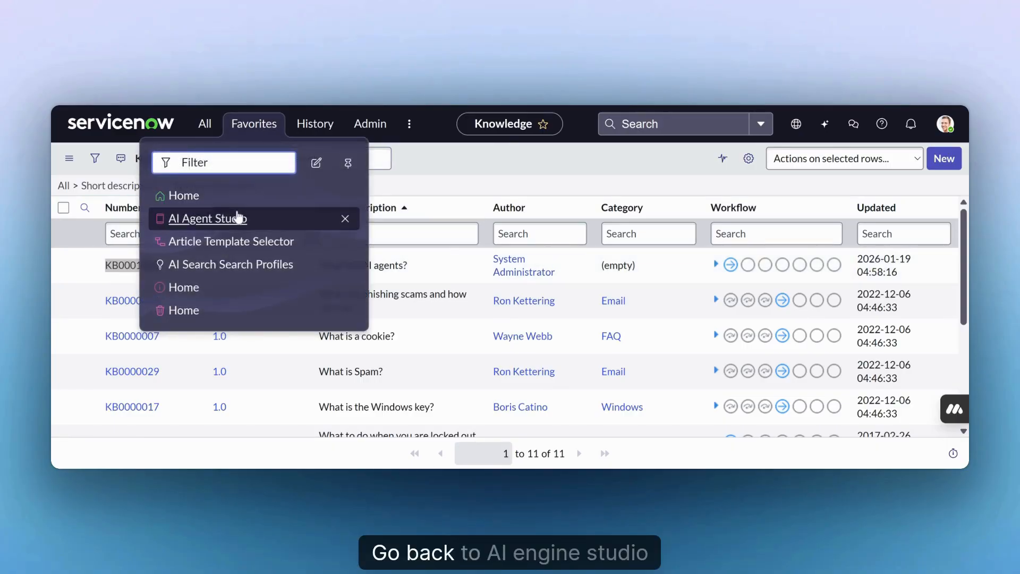
{"action": "left_click", "coordinate": [242, 217]}
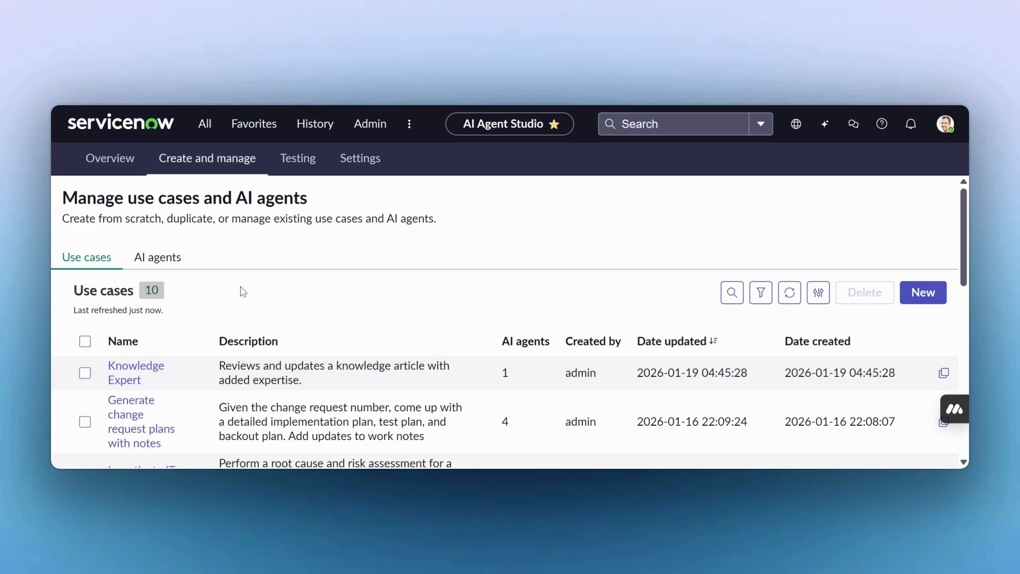
{"action": "left_click", "coordinate": [311, 165]}
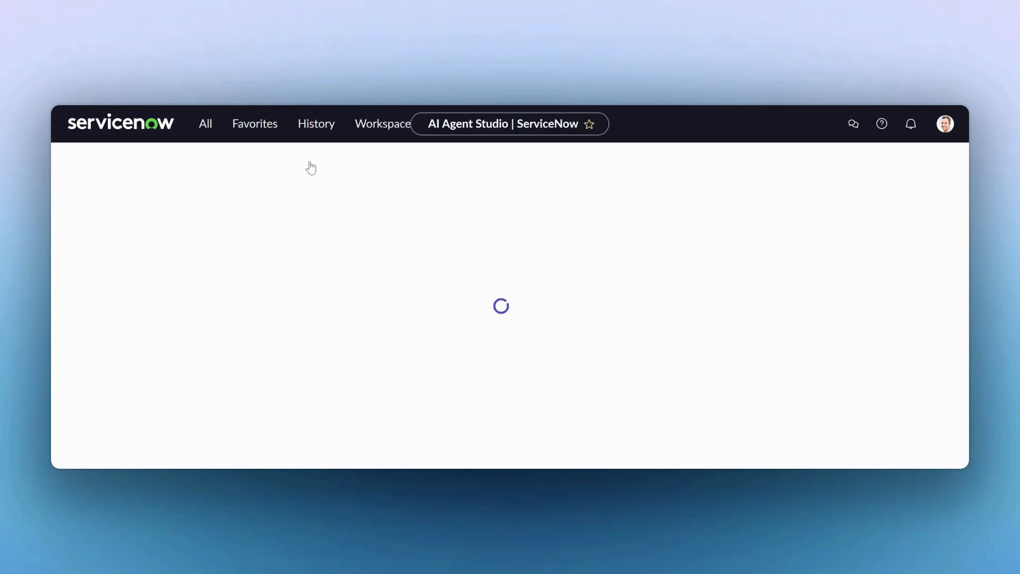
{"action": "scroll", "coordinate": [261, 243], "scroll_direction": "down", "scroll_amount": 2}
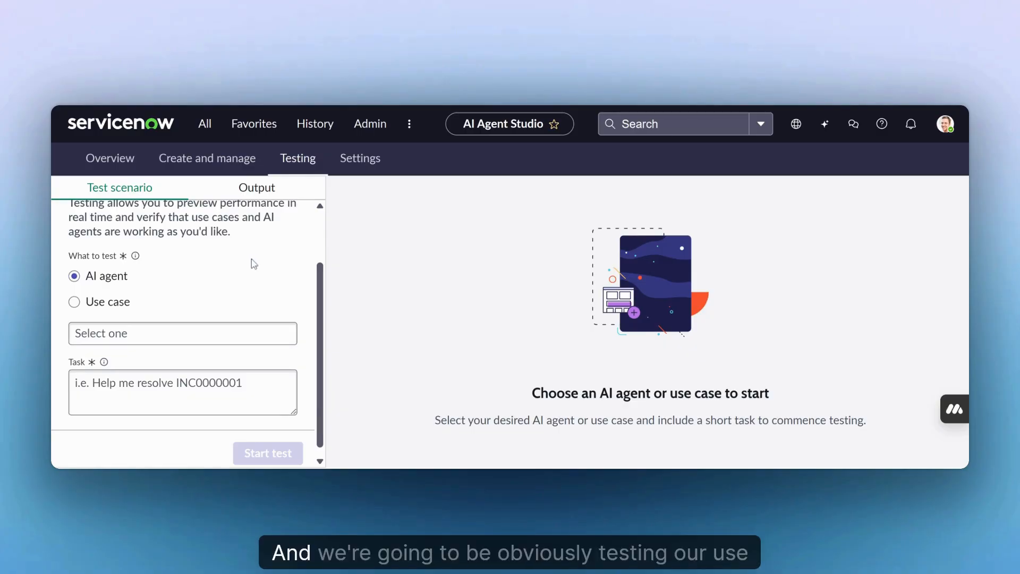
Start a test of the Knowledge Expert use case with the task "Rewrite KB0001002"
{"action": "left_click", "coordinate": [74, 302]}
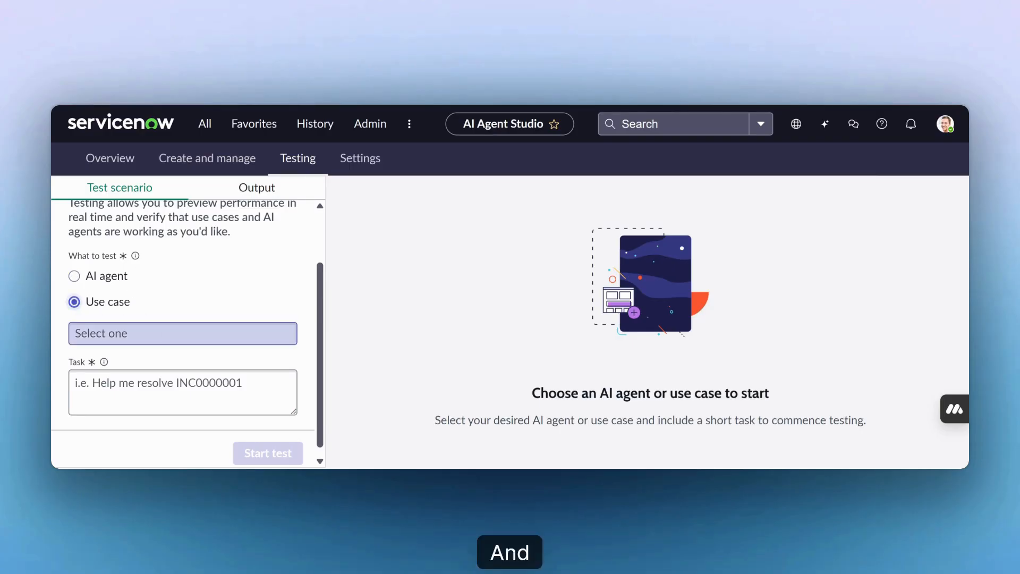
{"action": "left_click", "coordinate": [167, 333]}
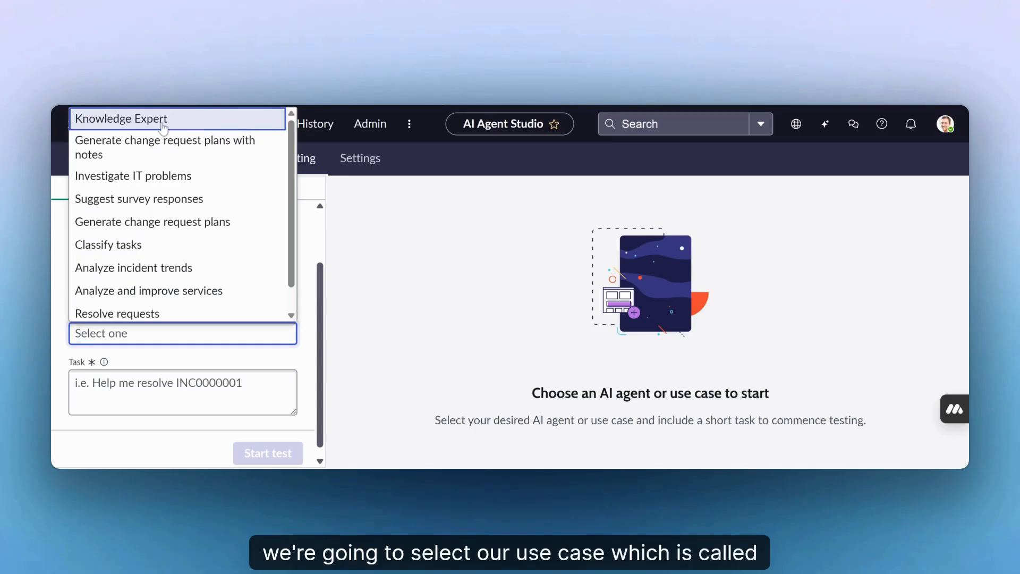
{"action": "left_click", "coordinate": [163, 120]}
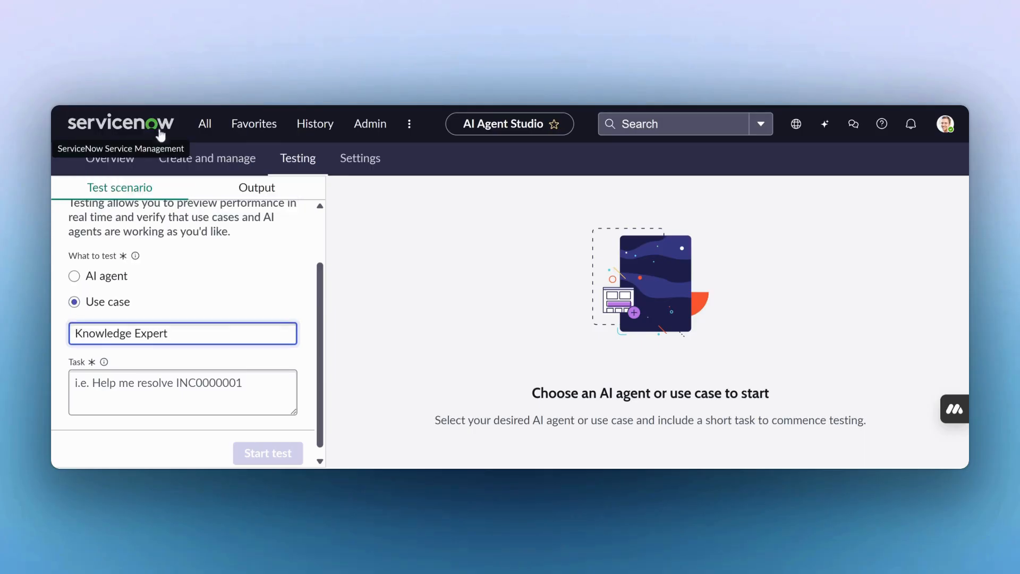
{"action": "left_click", "coordinate": [205, 380]}
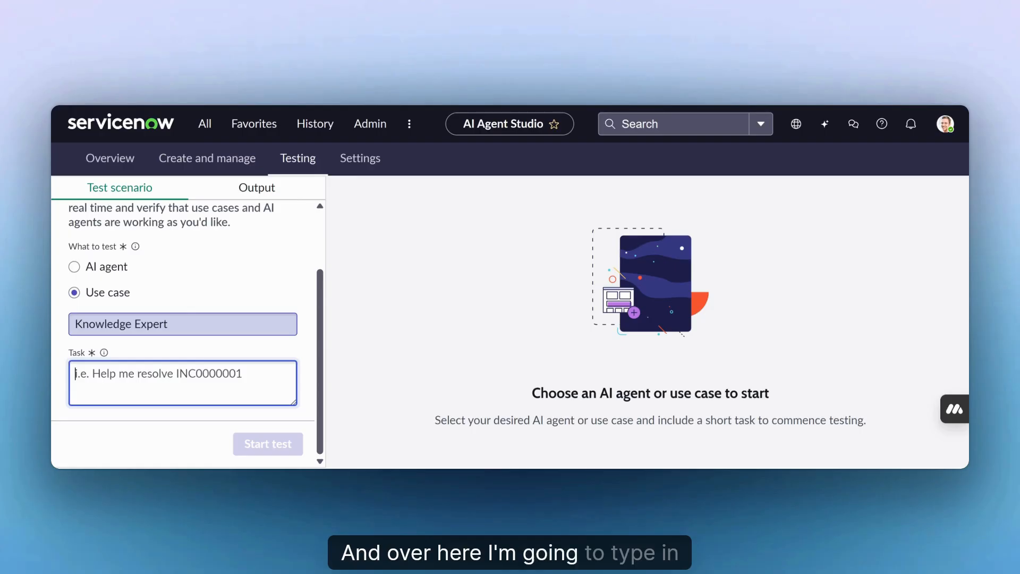
{"action": "type", "text": "Rewrite KB0001002"}
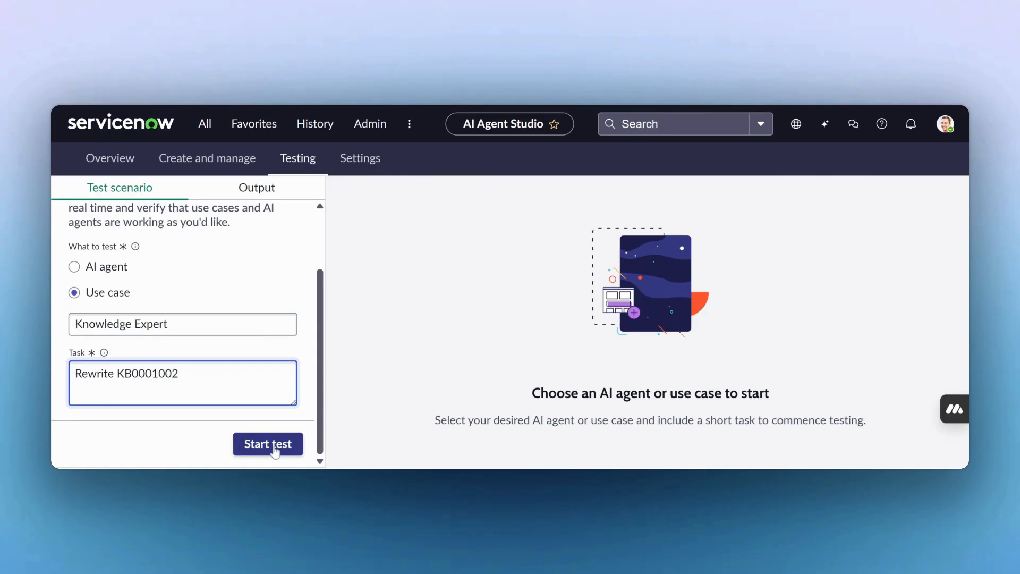
{"action": "left_click", "coordinate": [275, 452]}
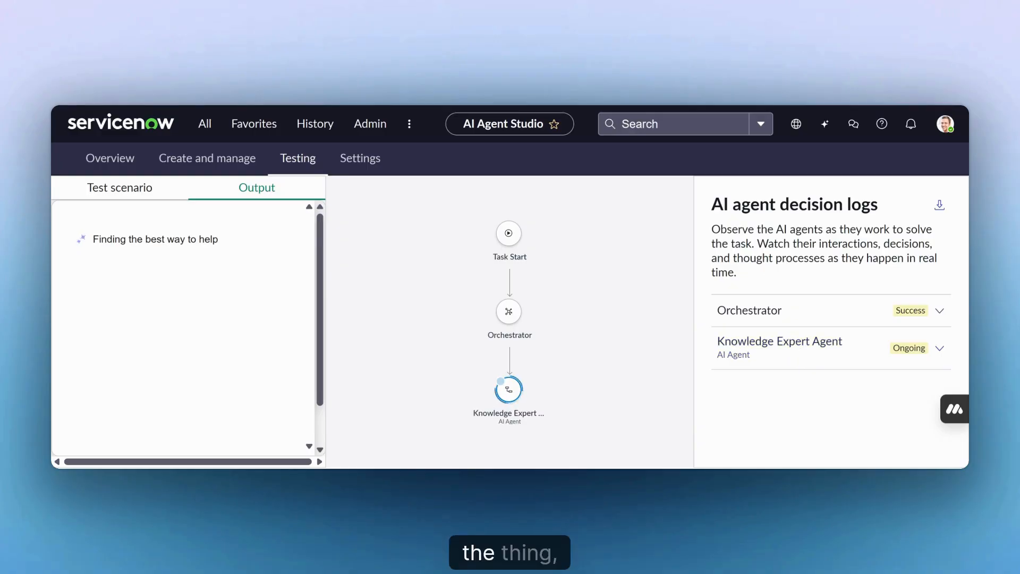
Expand the Knowledge Expert Agent's decision log and examine its entries for retrieving and rewriting the article
{"action": "left_click", "coordinate": [936, 350]}
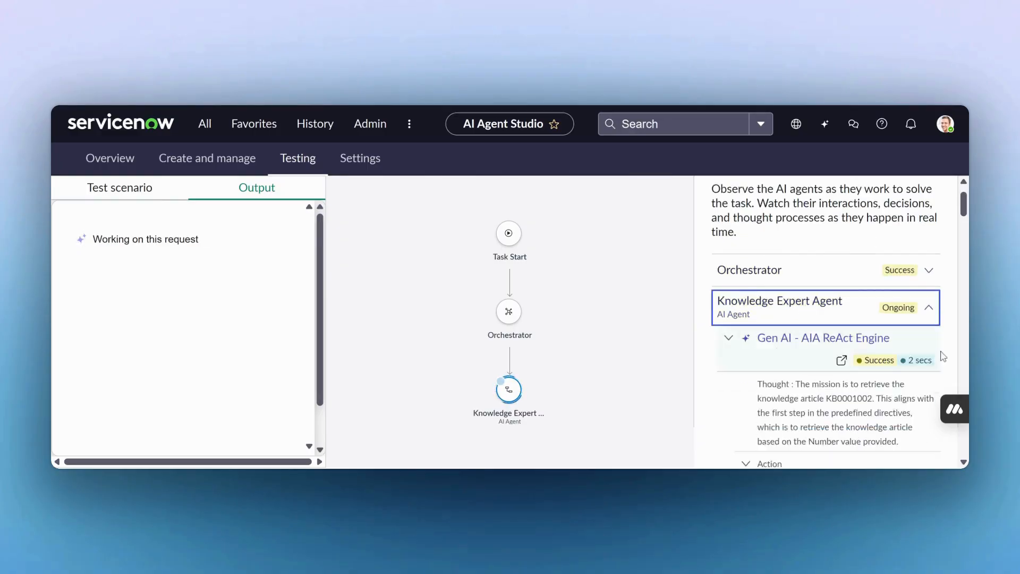
{"action": "scroll", "coordinate": [942, 351], "scroll_direction": "down", "scroll_amount": 2}
{"action": "scroll", "coordinate": [908, 327], "scroll_direction": "down", "scroll_amount": 3}
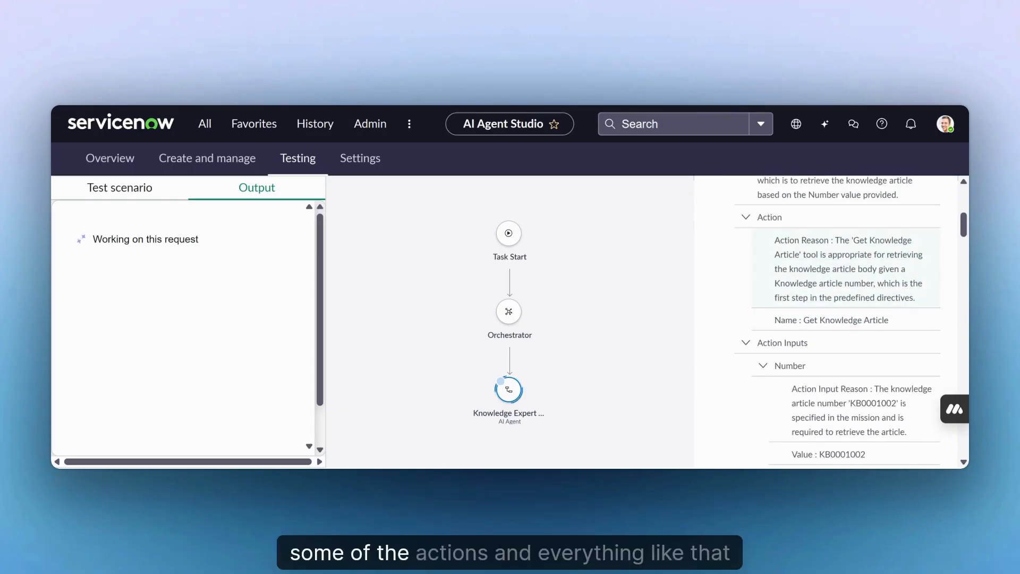
{"action": "scroll", "coordinate": [819, 368], "scroll_direction": "down", "scroll_amount": 5}
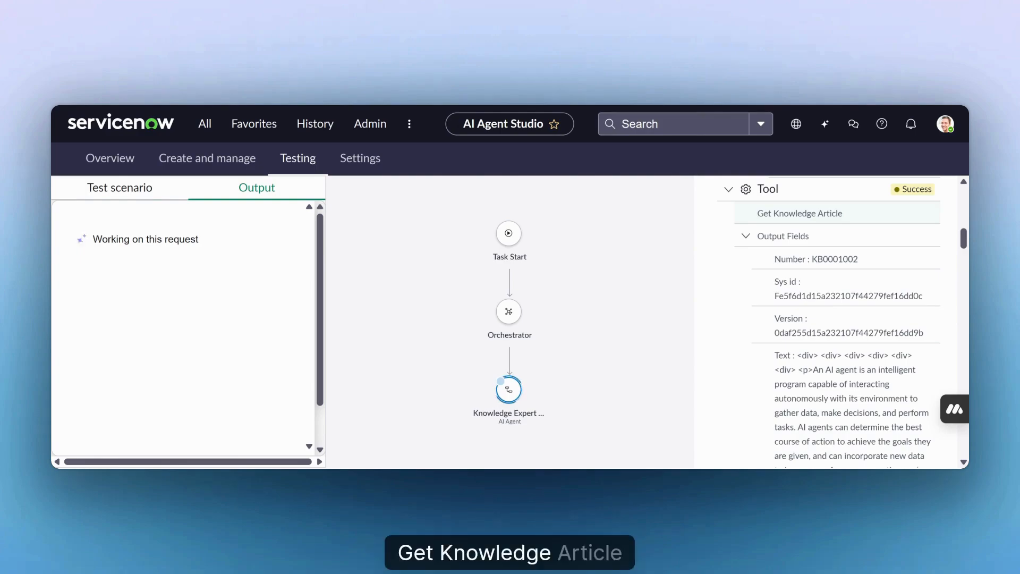
{"action": "scroll", "coordinate": [830, 230], "scroll_direction": "down", "scroll_amount": 12}
{"action": "scroll", "coordinate": [830, 230], "scroll_direction": "down", "scroll_amount": 15}
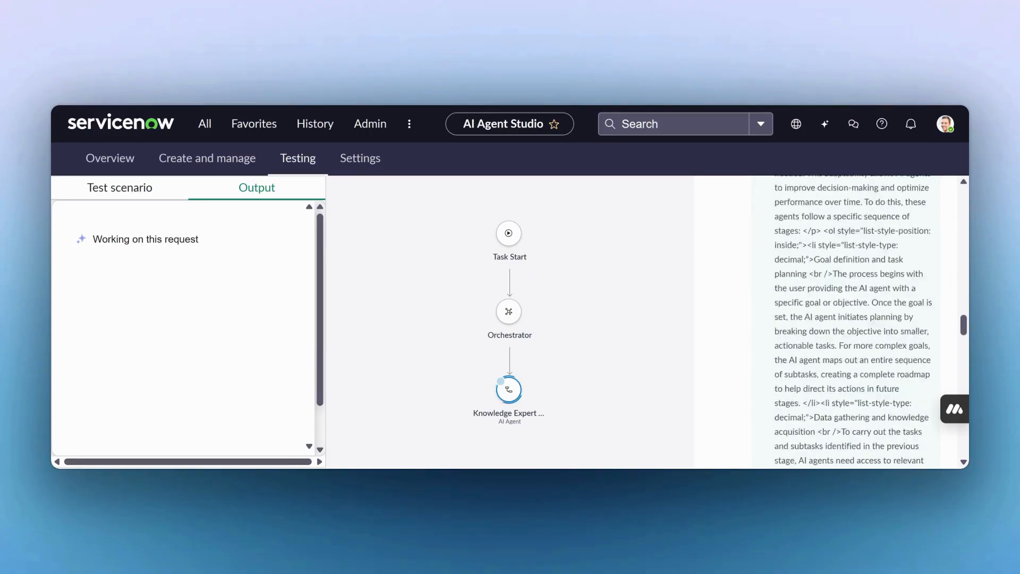
{"action": "scroll", "coordinate": [830, 230], "scroll_direction": "up", "scroll_amount": 3}
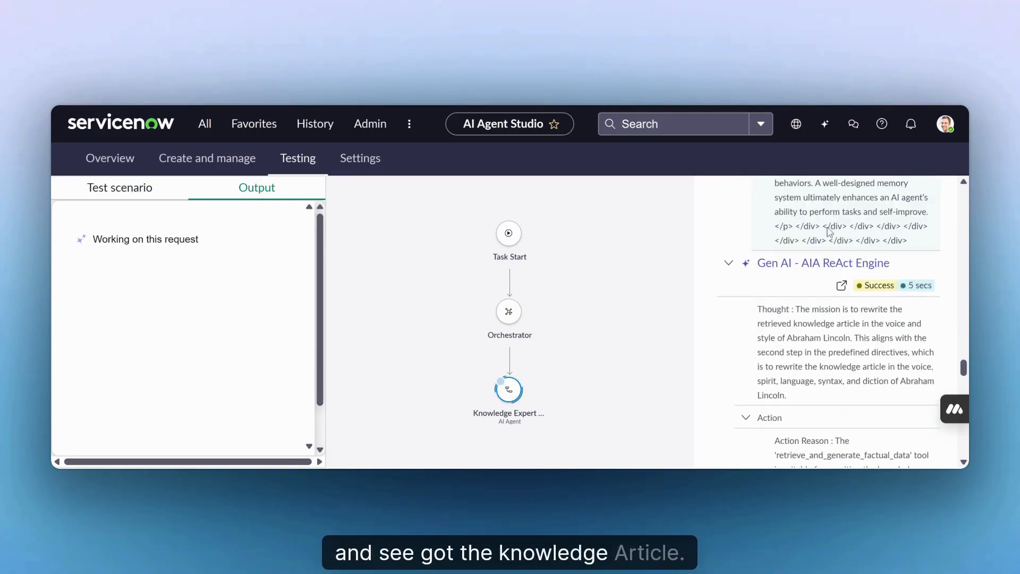
{"action": "scroll", "coordinate": [828, 242], "scroll_direction": "down", "scroll_amount": 3}
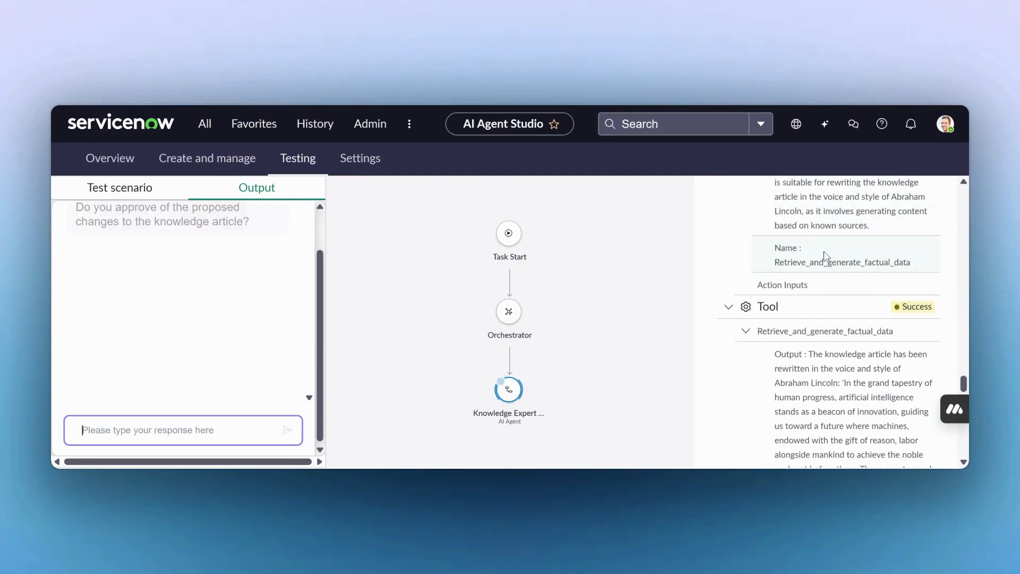
Examine the agent's approval question and the decision log entries that explain why it asks for approval
{"action": "scroll", "coordinate": [167, 315], "scroll_direction": "up", "scroll_amount": 1}
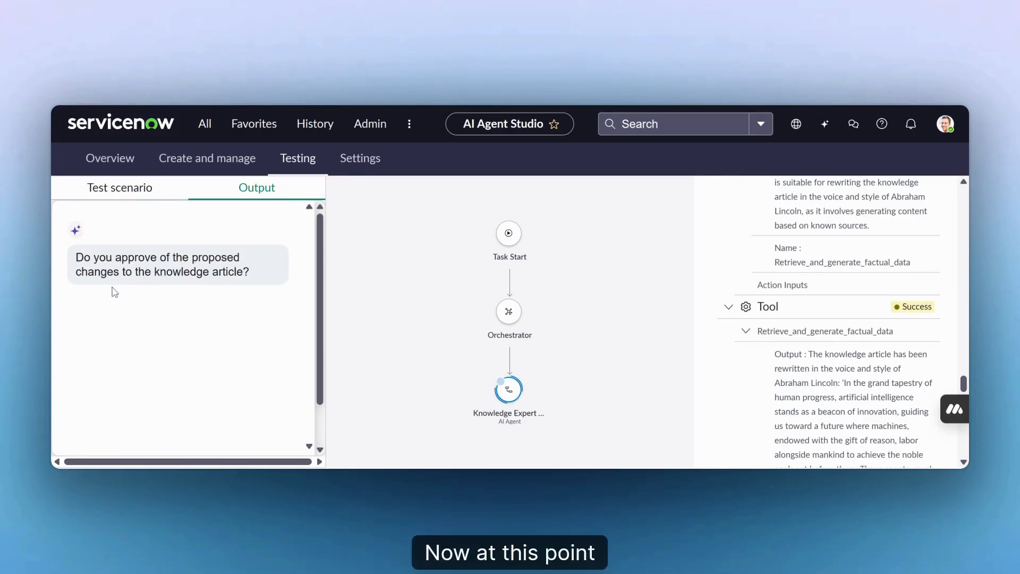
{"action": "mouse_move", "coordinate": [112, 285]}
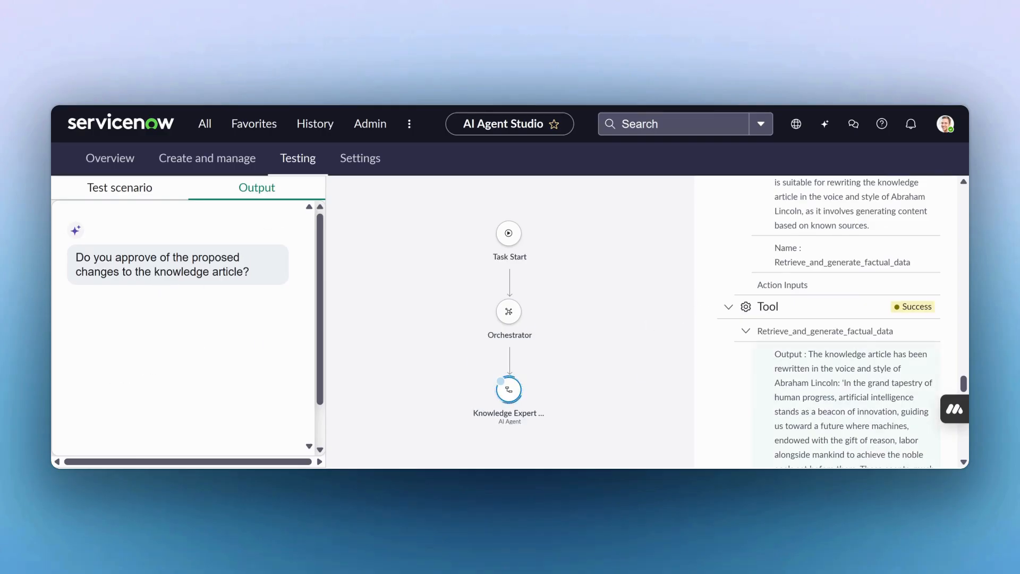
{"action": "scroll", "coordinate": [842, 324], "scroll_direction": "down", "scroll_amount": 10}
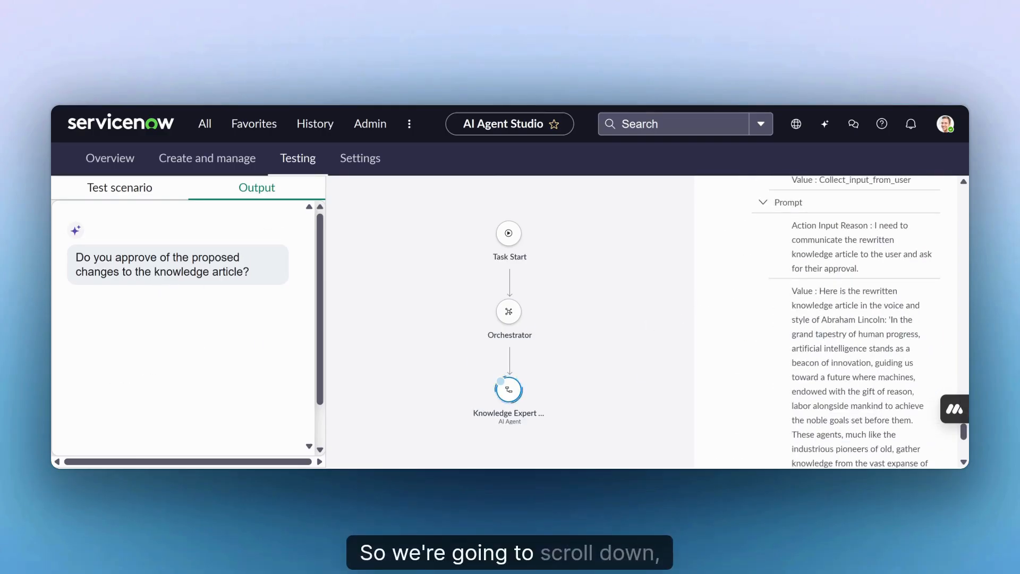
{"action": "scroll", "coordinate": [850, 318], "scroll_direction": "up", "scroll_amount": 7}
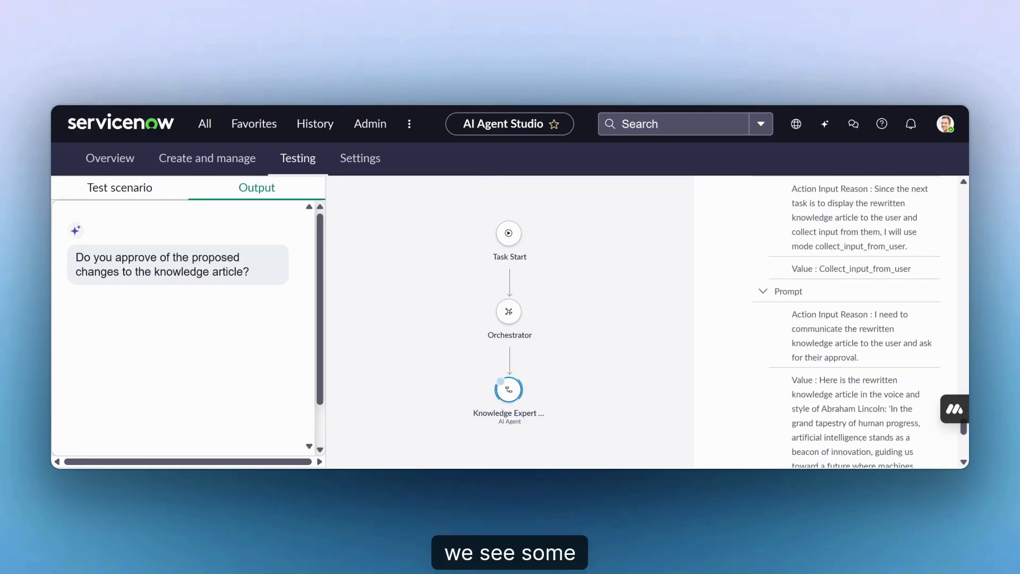
{"action": "scroll", "coordinate": [863, 344], "scroll_direction": "up", "scroll_amount": 5}
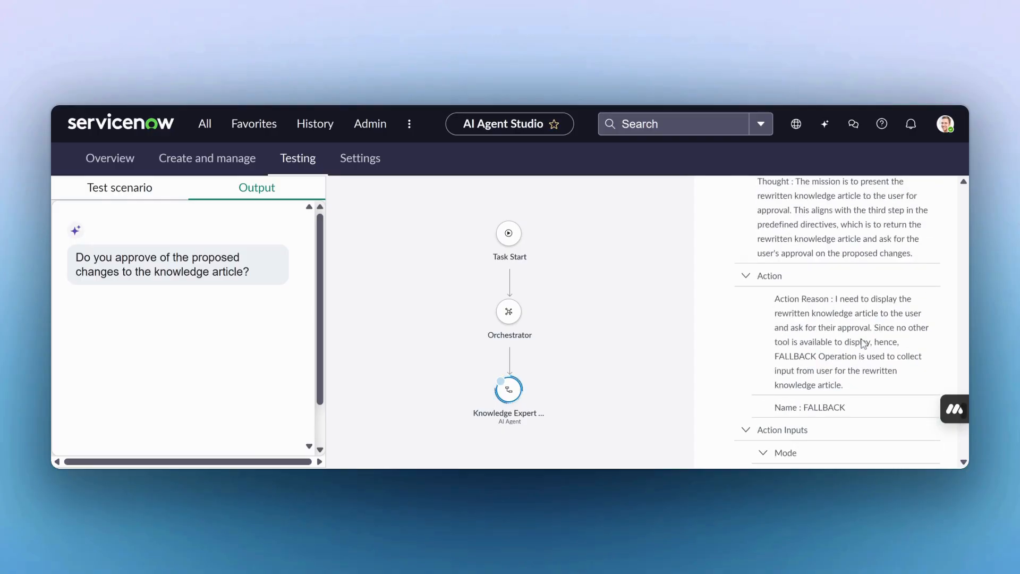
{"action": "scroll", "coordinate": [863, 342], "scroll_direction": "down", "scroll_amount": 3}
Read through the rewritten article text in the output of the Retrieve_and_generate_factual_data tool, highlighting the passage
{"action": "scroll", "coordinate": [863, 343], "scroll_direction": "up", "scroll_amount": 8}
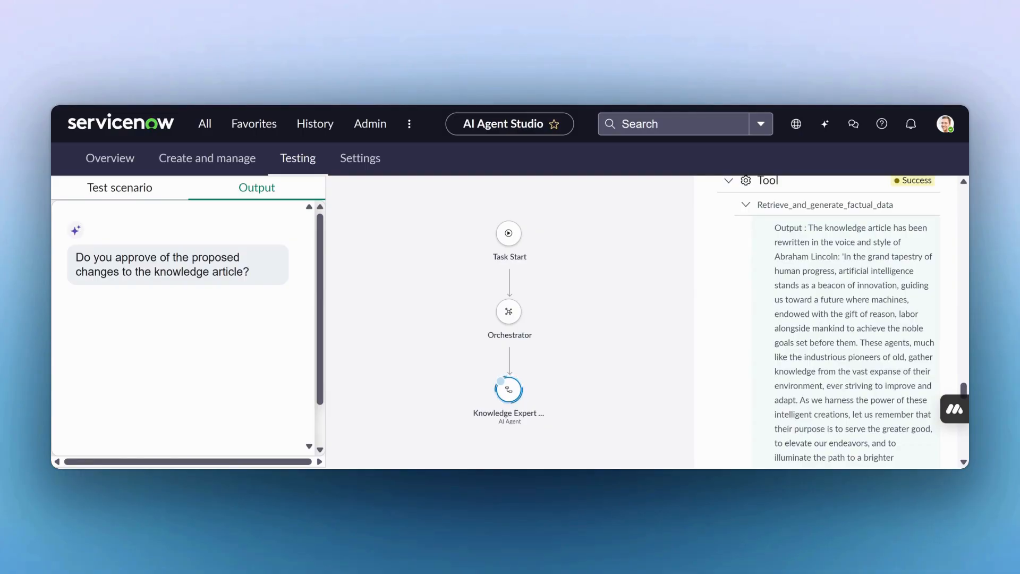
{"action": "left_click_drag", "start_coordinate": [808, 228], "coordinate": [821, 409]}
{"action": "left_click", "coordinate": [777, 261]}
{"action": "scroll", "coordinate": [859, 281], "scroll_direction": "down", "scroll_amount": 1}
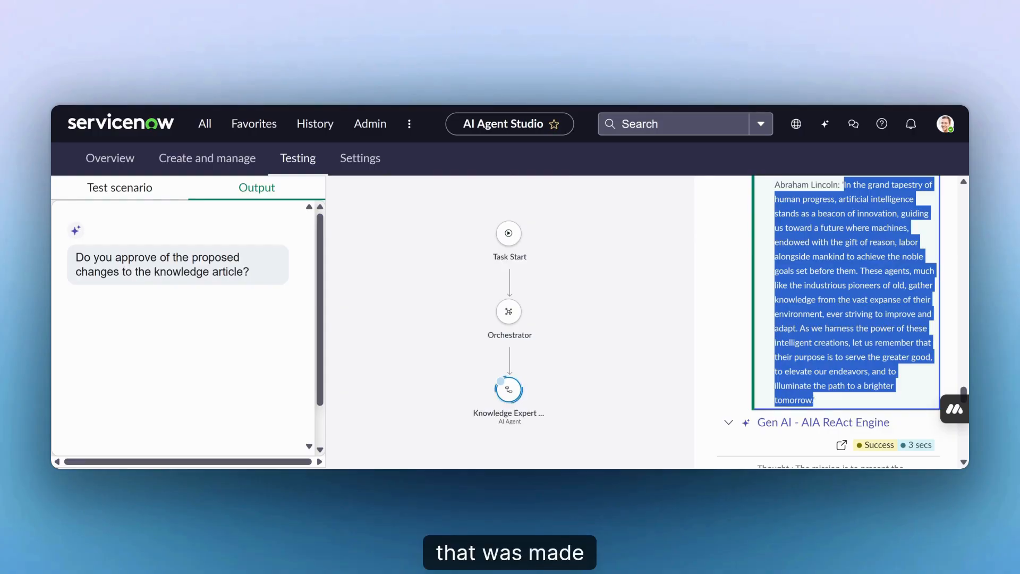
{"action": "scroll", "coordinate": [837, 352], "scroll_direction": "up", "scroll_amount": 1}
{"action": "scroll", "coordinate": [838, 226], "scroll_direction": "up", "scroll_amount": 2}
{"action": "scroll", "coordinate": [842, 249], "scroll_direction": "down", "scroll_amount": 5}
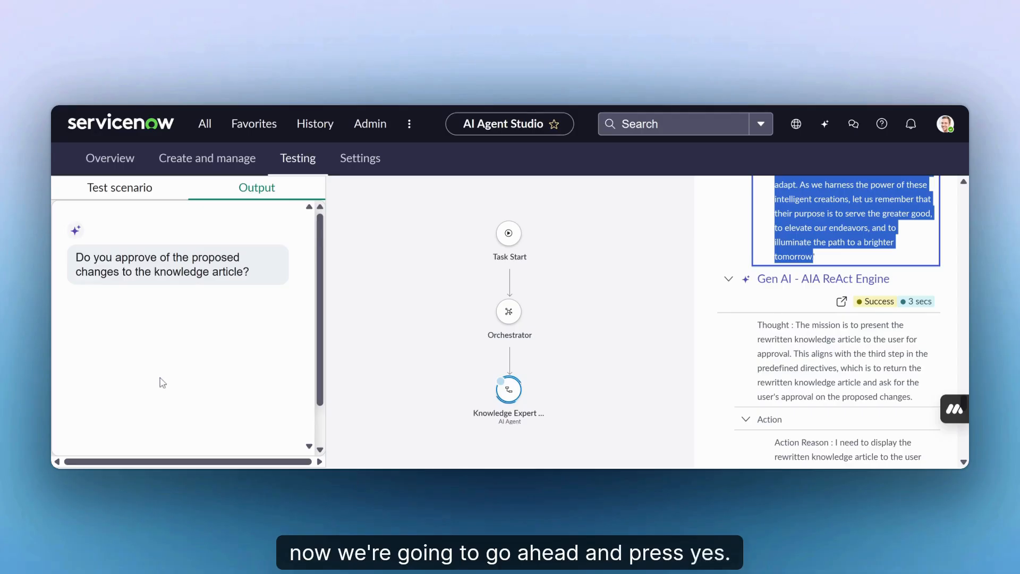
Approve the proposed changes to the knowledge article by replying "yes" to the agent
{"action": "left_click", "coordinate": [168, 429]}
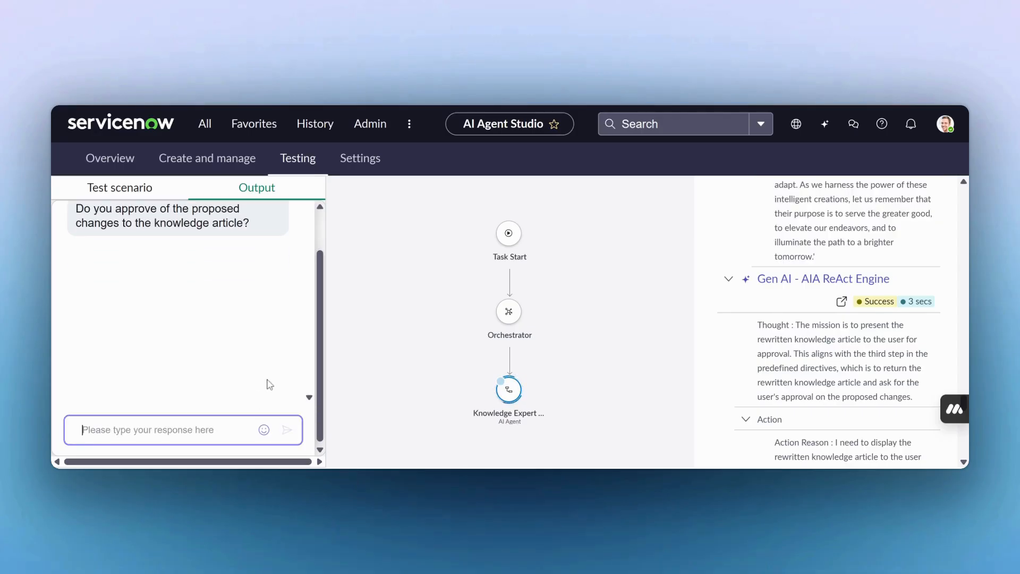
{"action": "type", "text": "yes"}
{"action": "key", "text": "Return"}
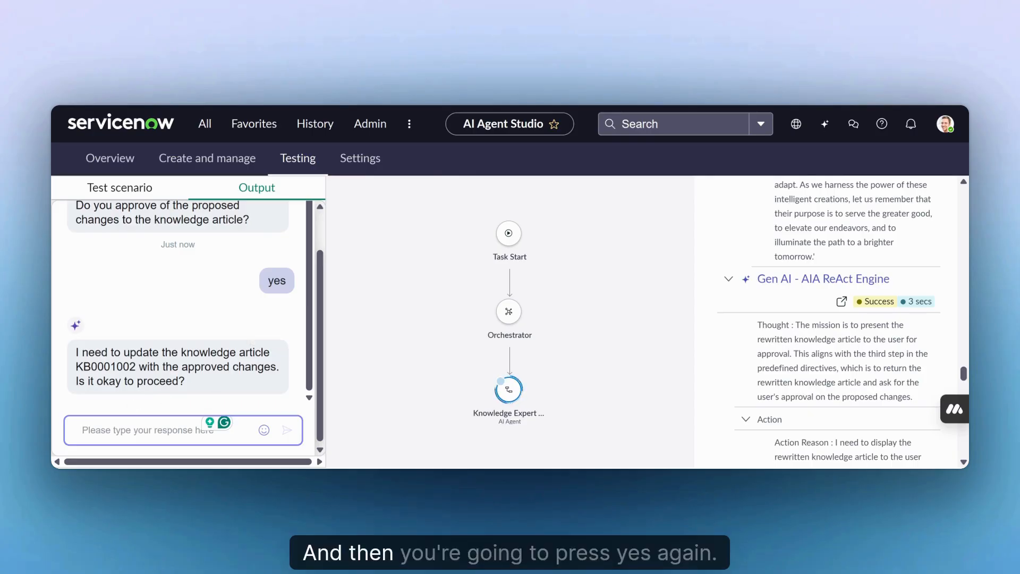
Authorize the agent to update knowledge article KB0001002 by replying "yes" and follow the conversation to its end
{"action": "type", "text": "yews"}
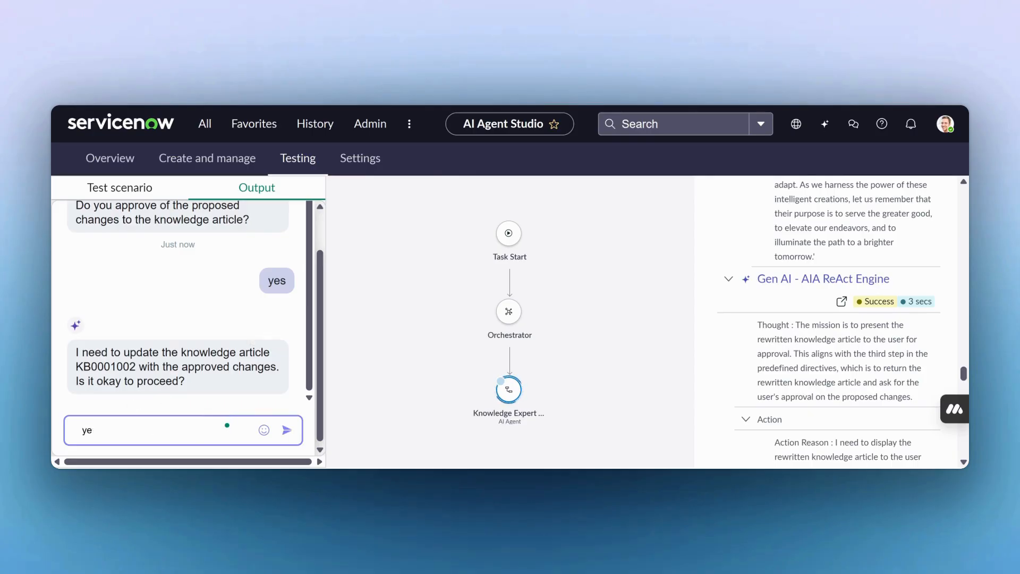
{"action": "key", "text": "Return"}
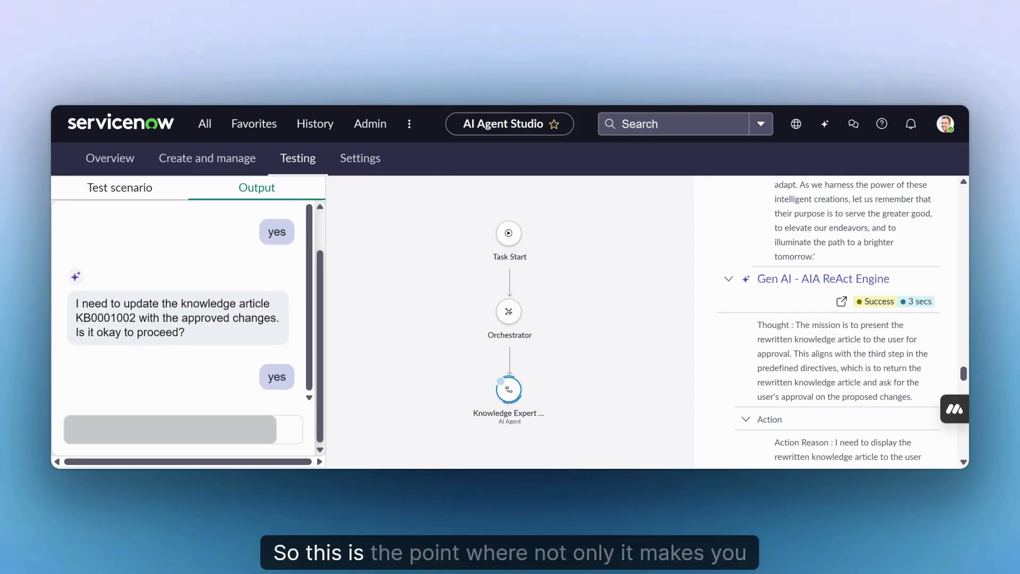
{"action": "scroll", "coordinate": [232, 245], "scroll_direction": "up", "scroll_amount": 2}
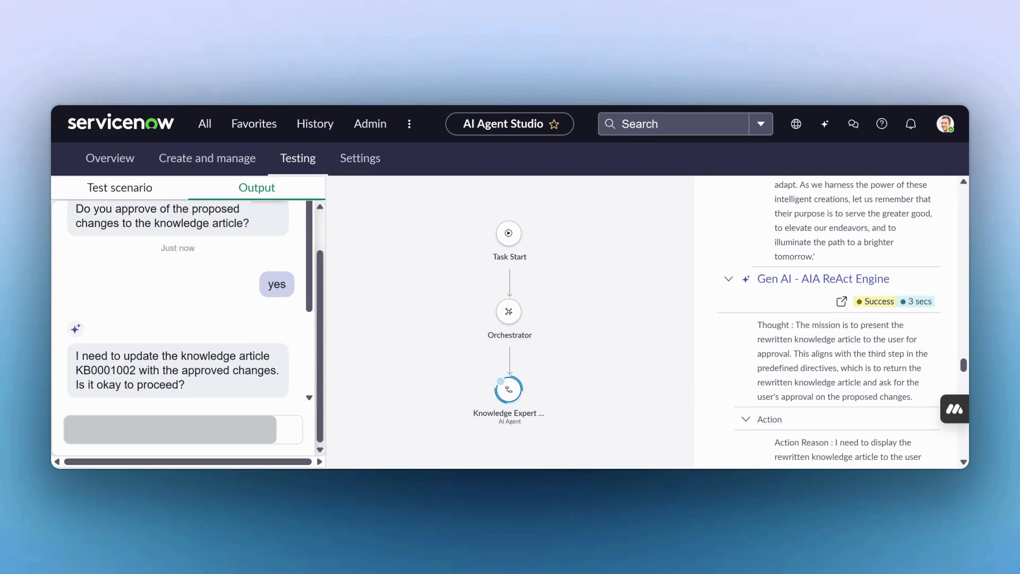
{"action": "scroll", "coordinate": [232, 312], "scroll_direction": "down", "scroll_amount": 3}
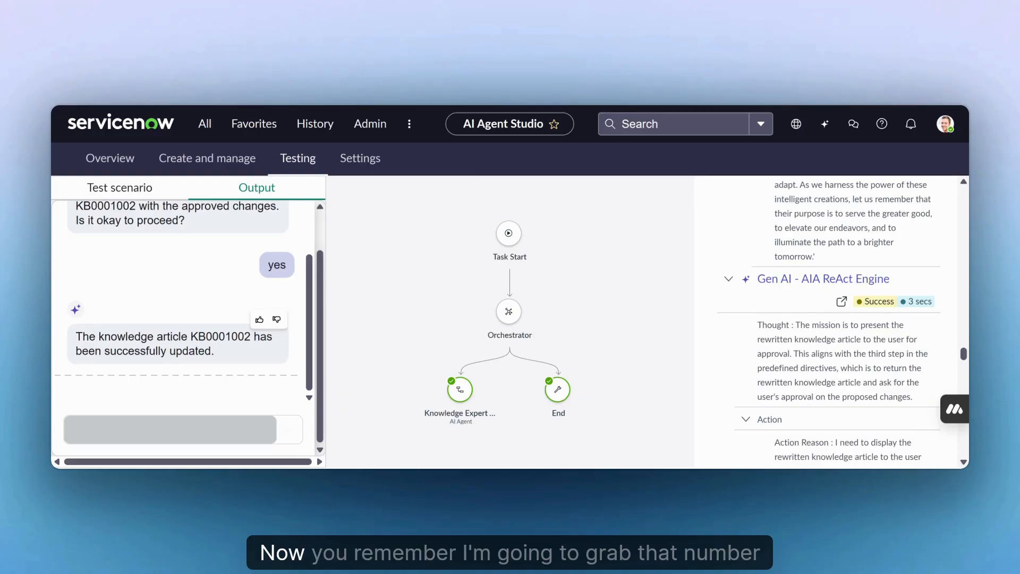
Find the unpublished knowledge articles through a "knowledge" filter and open the record of article KB0001002
{"action": "left_click_drag", "start_coordinate": [250, 337], "coordinate": [191, 337]}
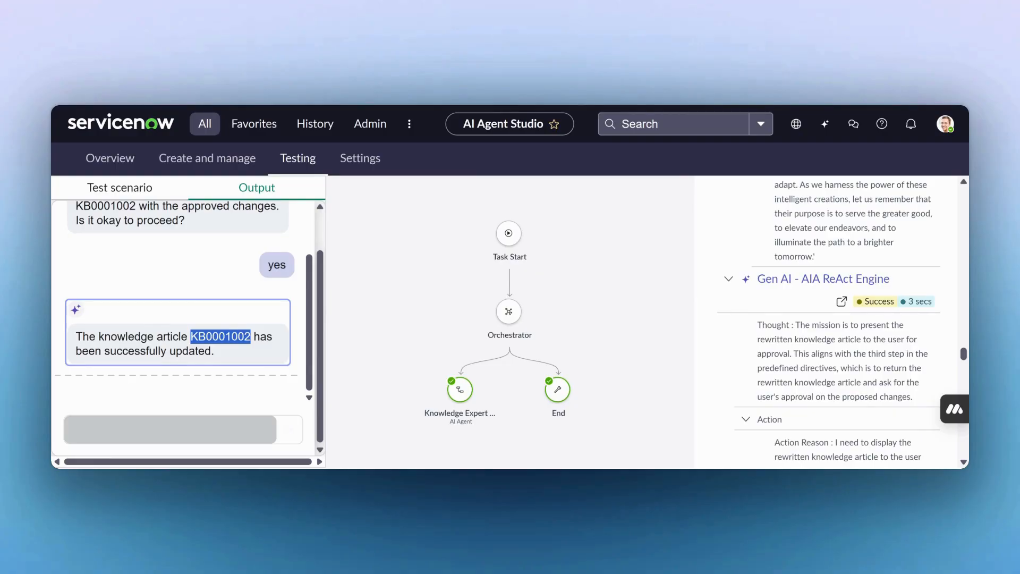
{"action": "left_click", "coordinate": [204, 125]}
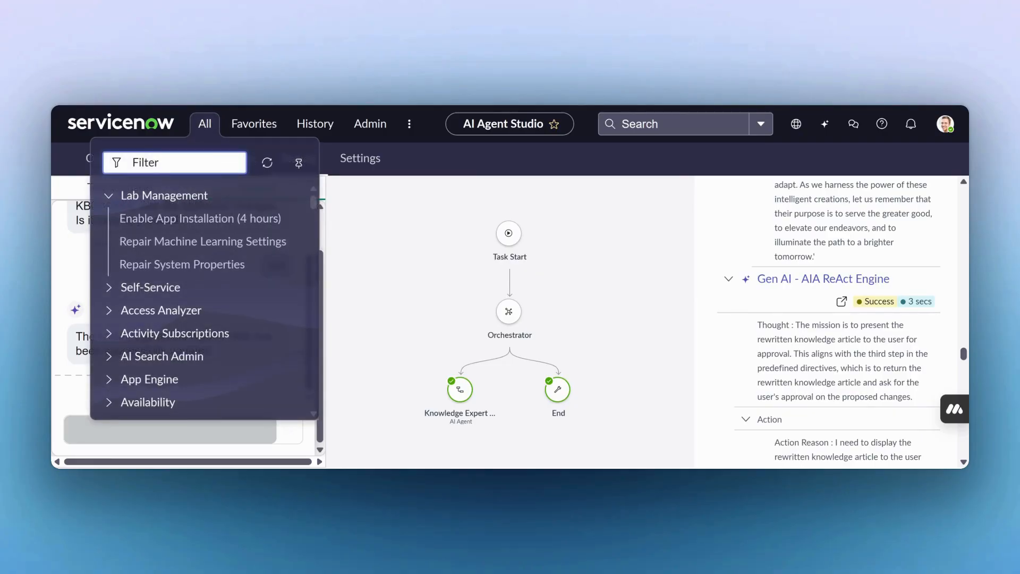
{"action": "type", "text": "knowledge"}
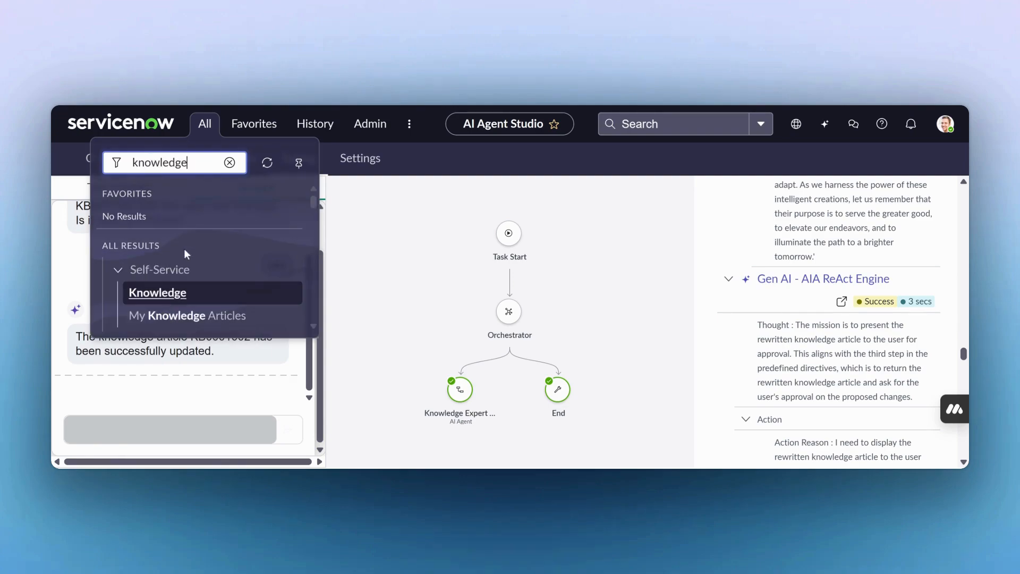
{"action": "scroll", "coordinate": [187, 253], "scroll_direction": "down", "scroll_amount": 10}
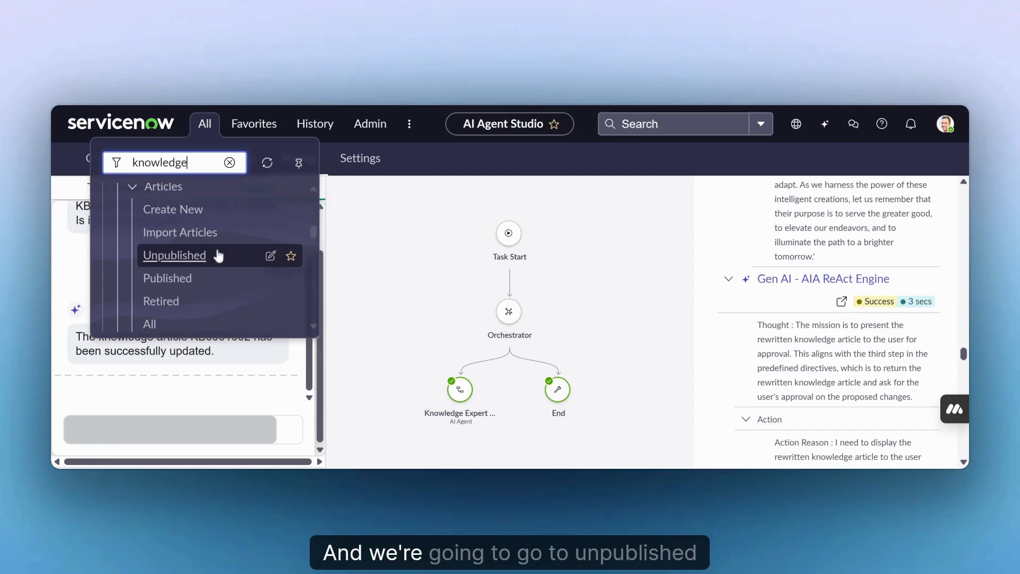
{"action": "left_click", "coordinate": [206, 258]}
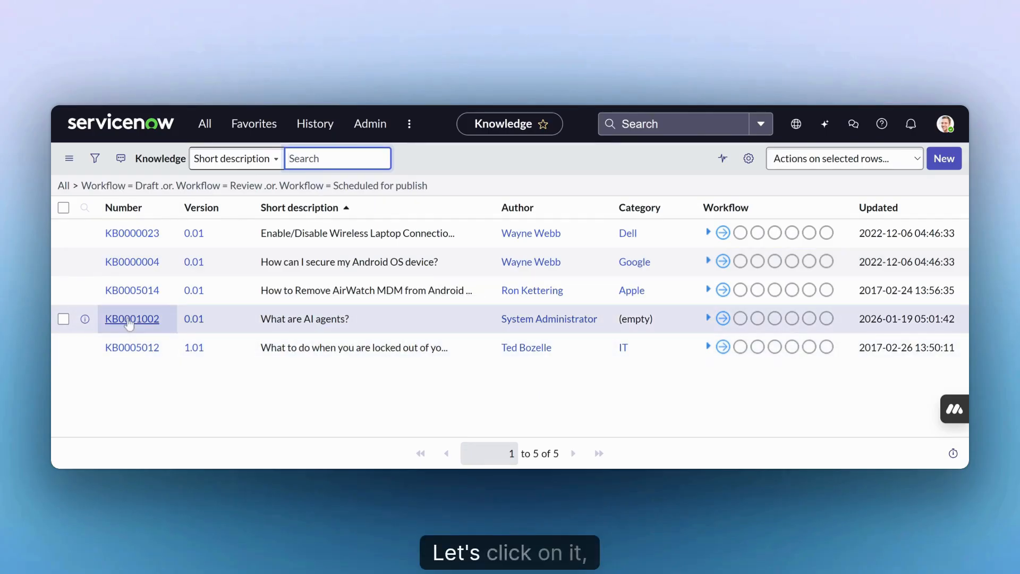
{"action": "left_click", "coordinate": [132, 319]}
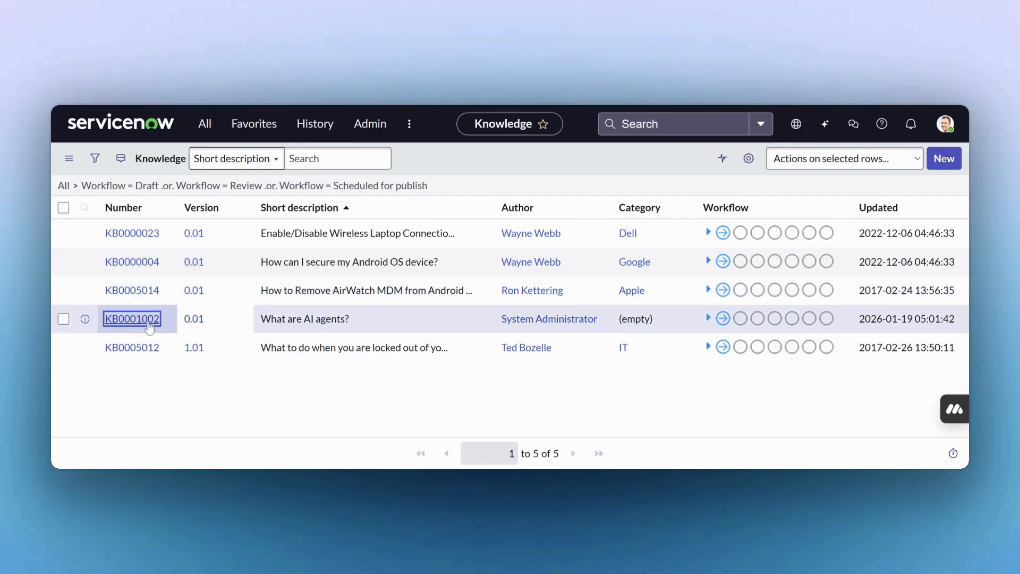
{"action": "key", "text": "Return"}
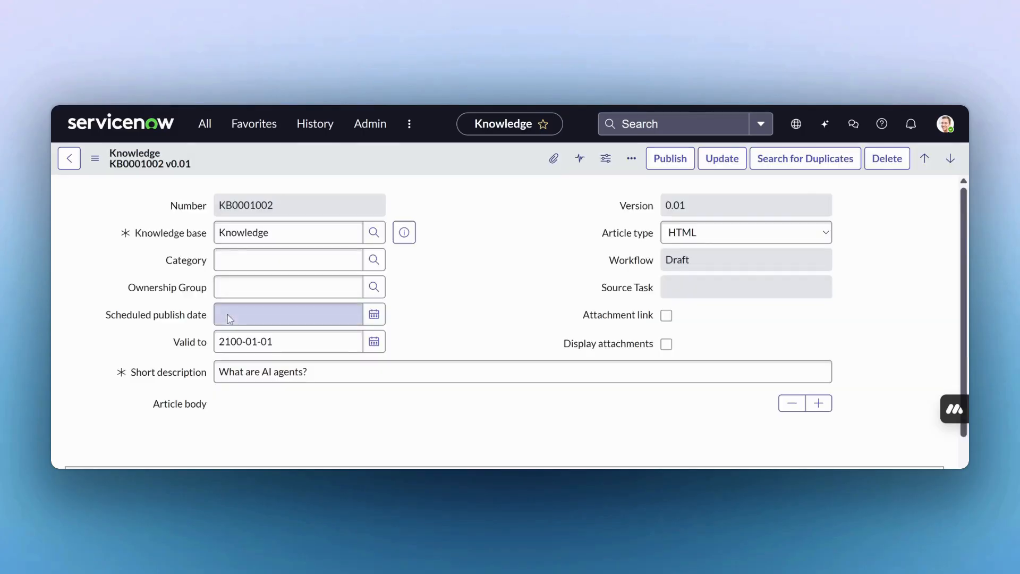
Review the rewritten article body of KB0001002, highlighting the passage, and publish the article
{"action": "scroll", "coordinate": [521, 256], "scroll_direction": "down", "scroll_amount": 5}
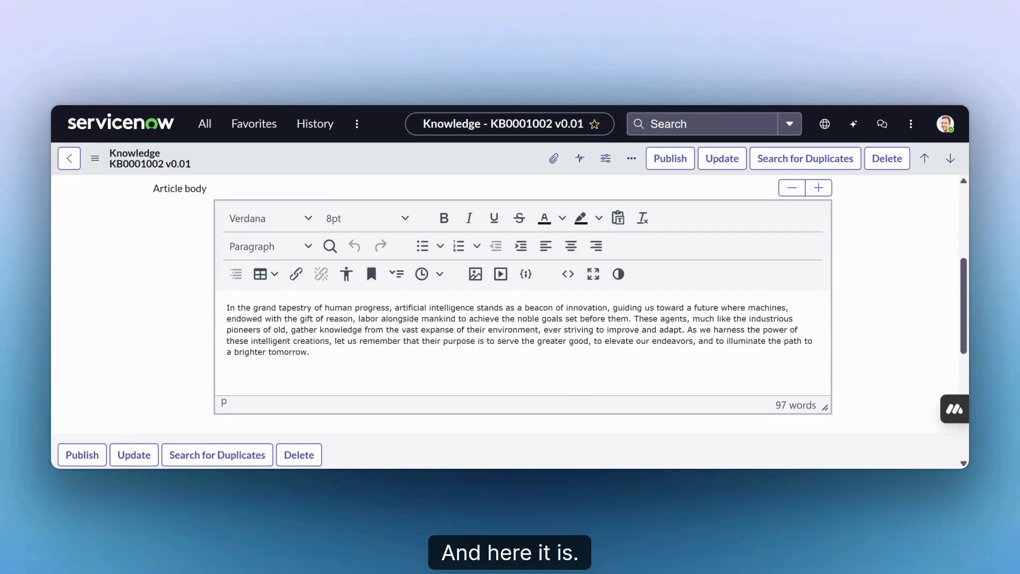
{"action": "left_click", "coordinate": [584, 330]}
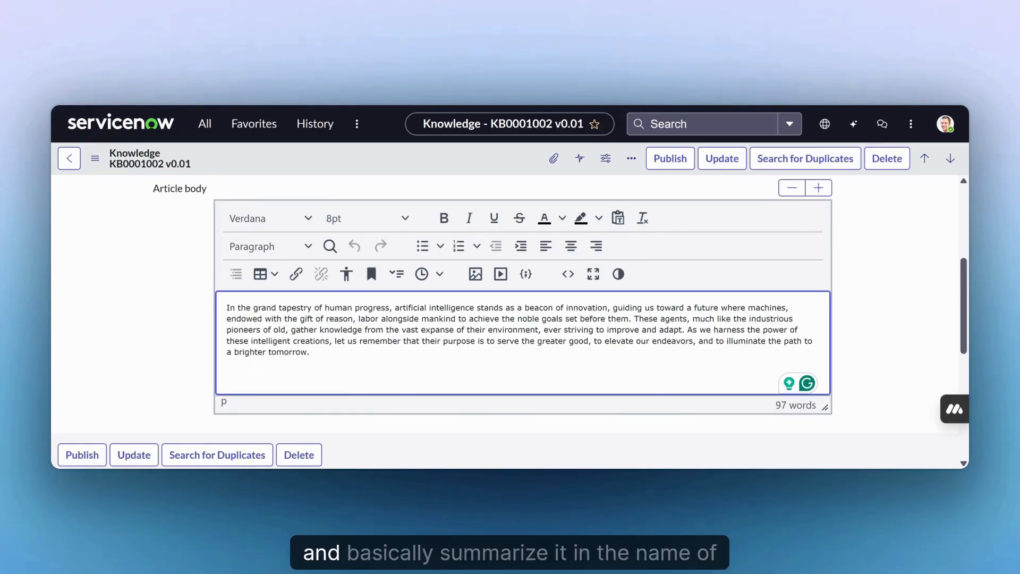
{"action": "left_click_drag", "start_coordinate": [314, 353], "coordinate": [221, 308]}
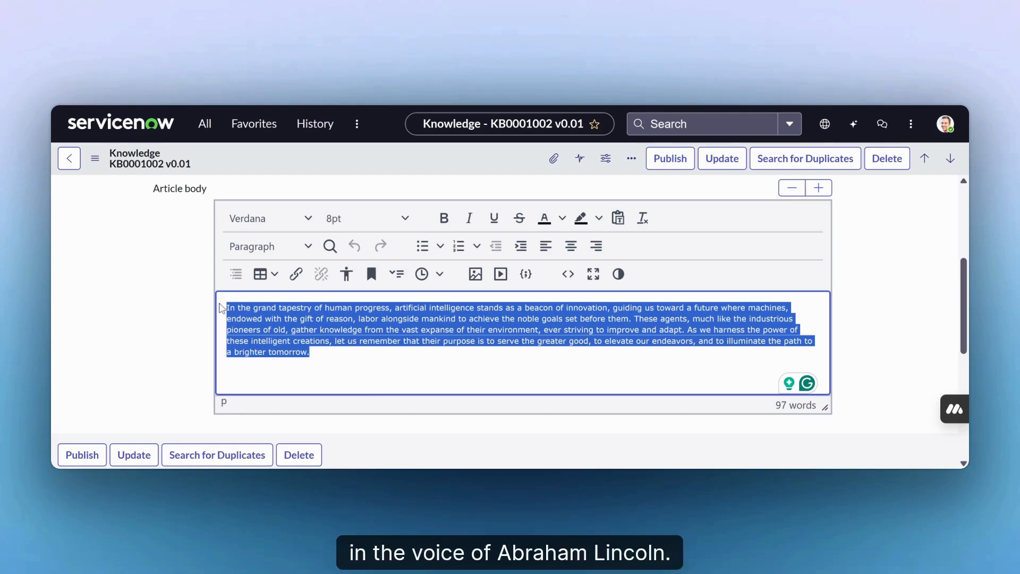
{"action": "left_click", "coordinate": [308, 308]}
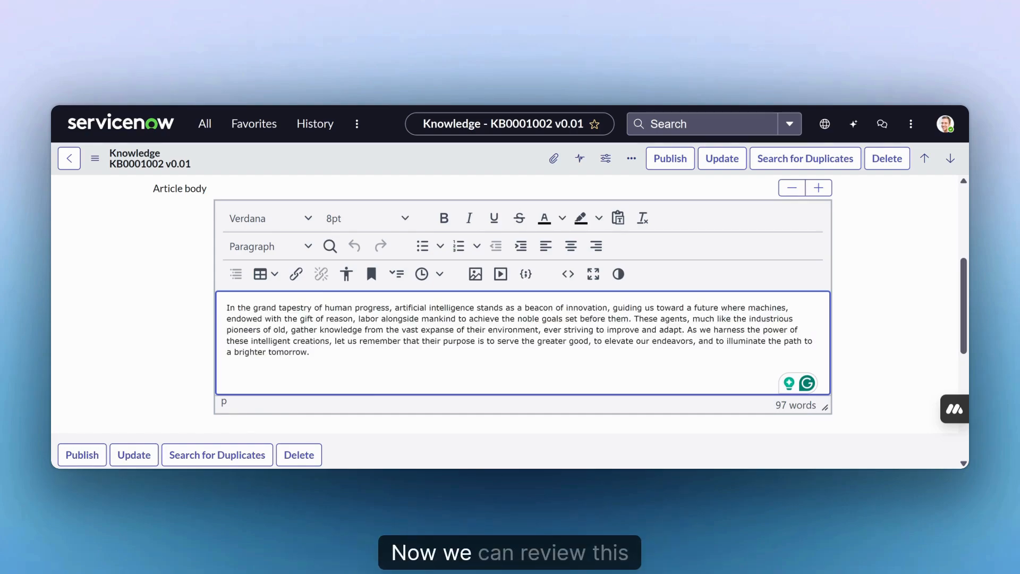
{"action": "scroll", "coordinate": [438, 289], "scroll_direction": "up", "scroll_amount": 4}
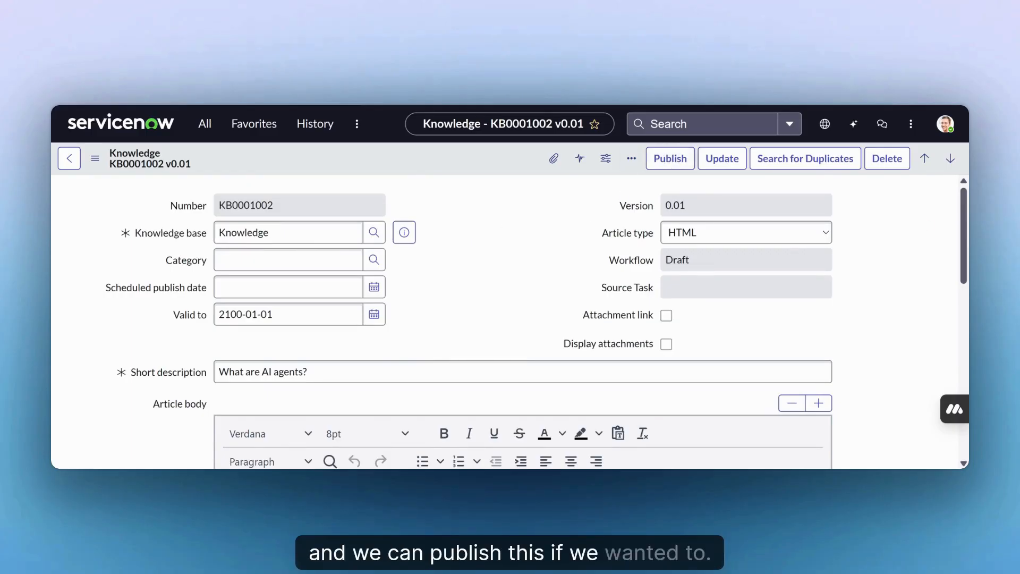
{"action": "left_click", "coordinate": [670, 159]}
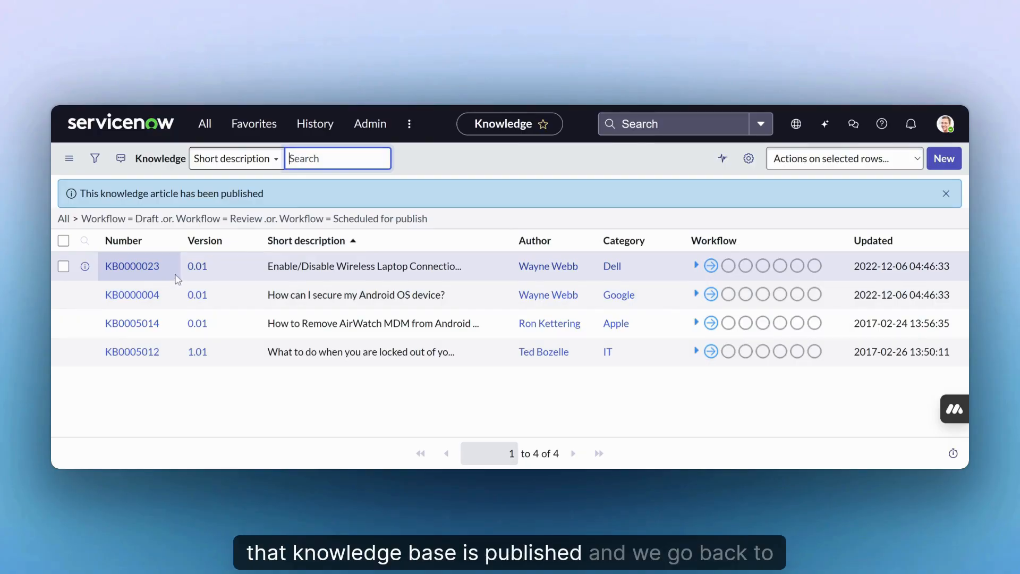
Open the list of published knowledge articles and look through it for the article on AI agents
{"action": "left_click", "coordinate": [205, 124]}
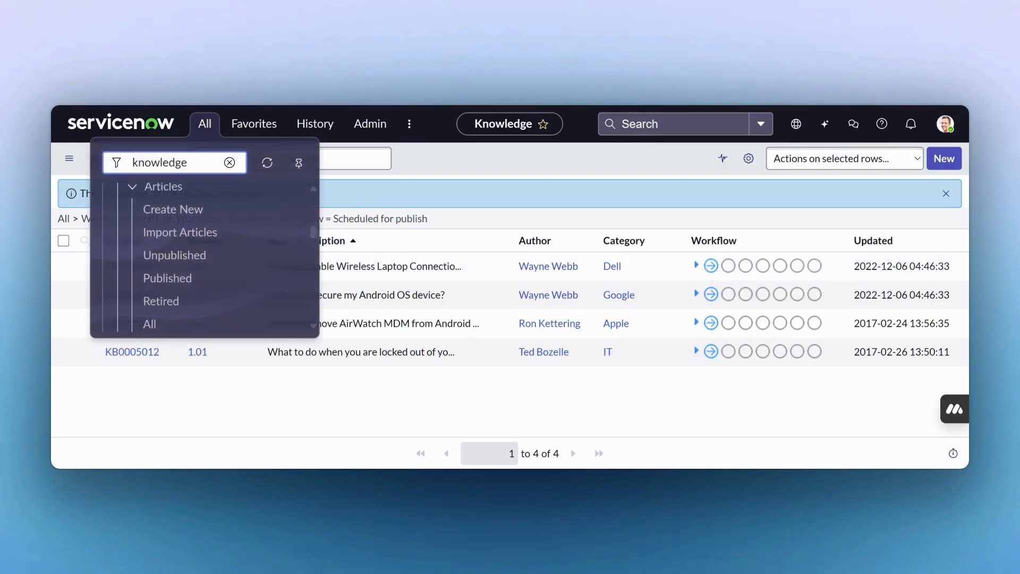
{"action": "scroll", "coordinate": [205, 234], "scroll_direction": "down", "scroll_amount": 3}
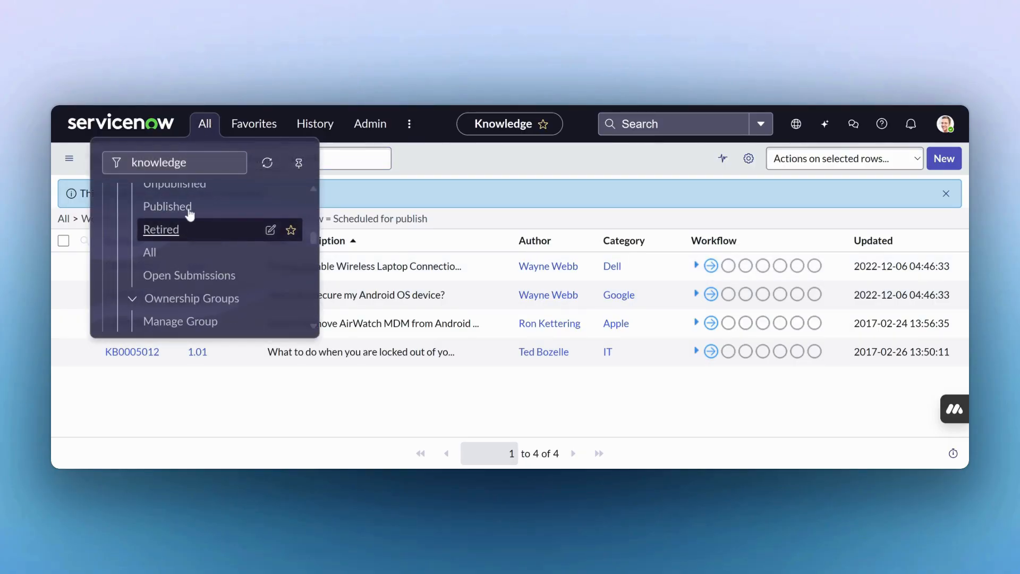
{"action": "left_click", "coordinate": [189, 211]}
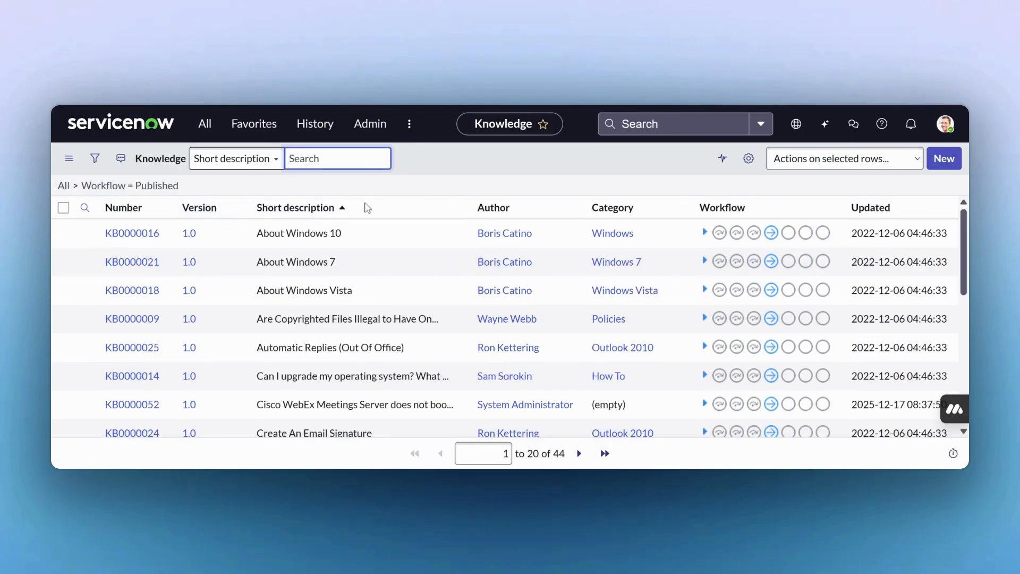
{"action": "scroll", "coordinate": [392, 251], "scroll_direction": "down", "scroll_amount": 3}
{"action": "scroll", "coordinate": [392, 255], "scroll_direction": "down", "scroll_amount": 5}
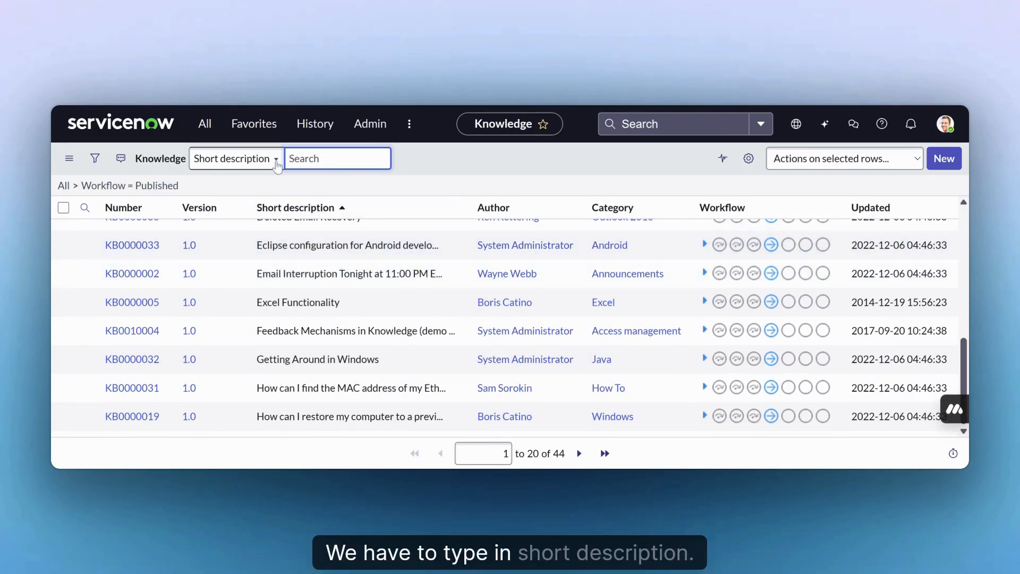
Search the published articles by short description for "what" and look through the matching entries
{"action": "type", "text": "wha"}
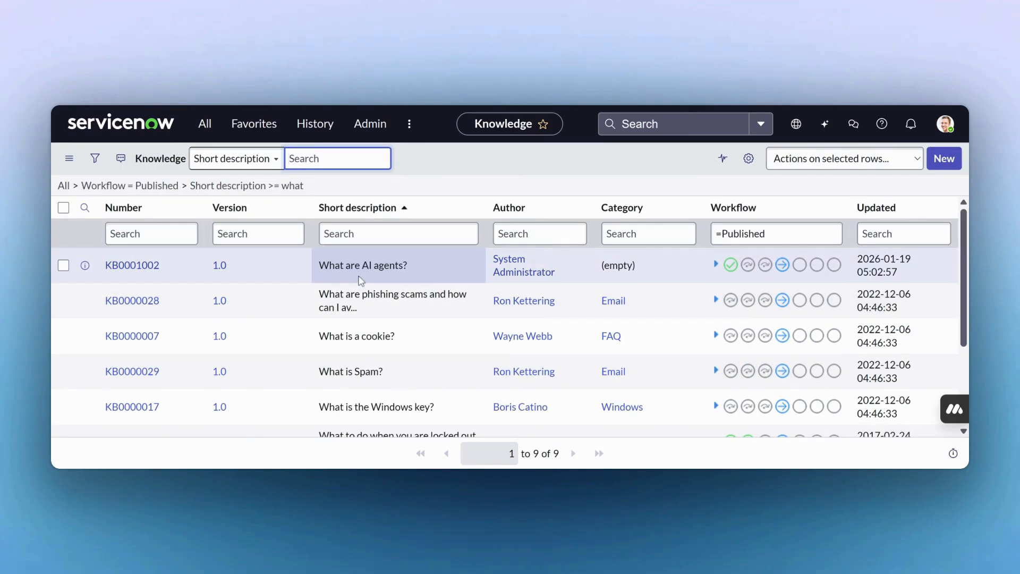
{"action": "scroll", "coordinate": [462, 297], "scroll_direction": "down", "scroll_amount": 2}
{"action": "scroll", "coordinate": [463, 298], "scroll_direction": "down", "scroll_amount": 2}
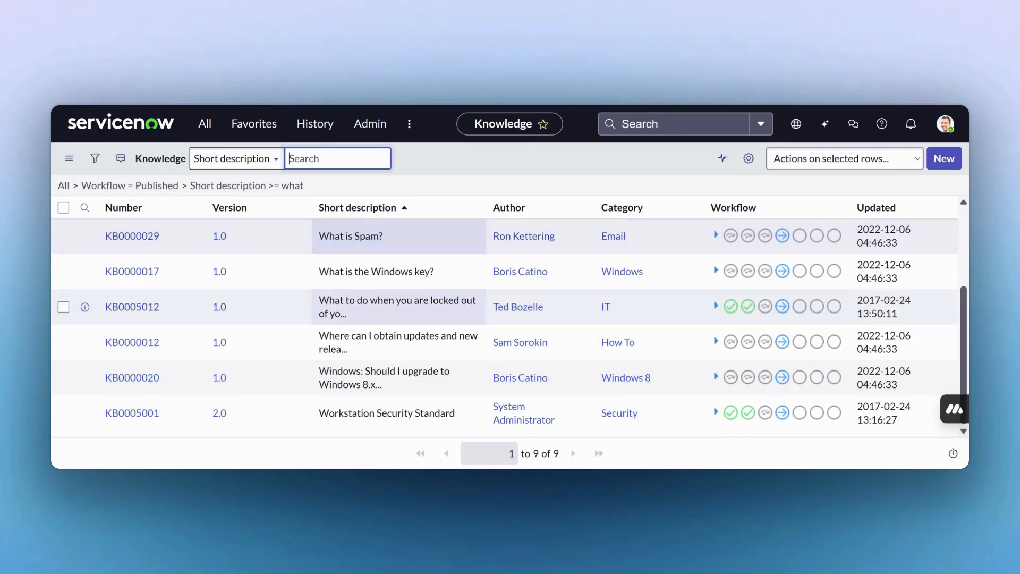
{"action": "scroll", "coordinate": [462, 308], "scroll_direction": "up", "scroll_amount": 4}
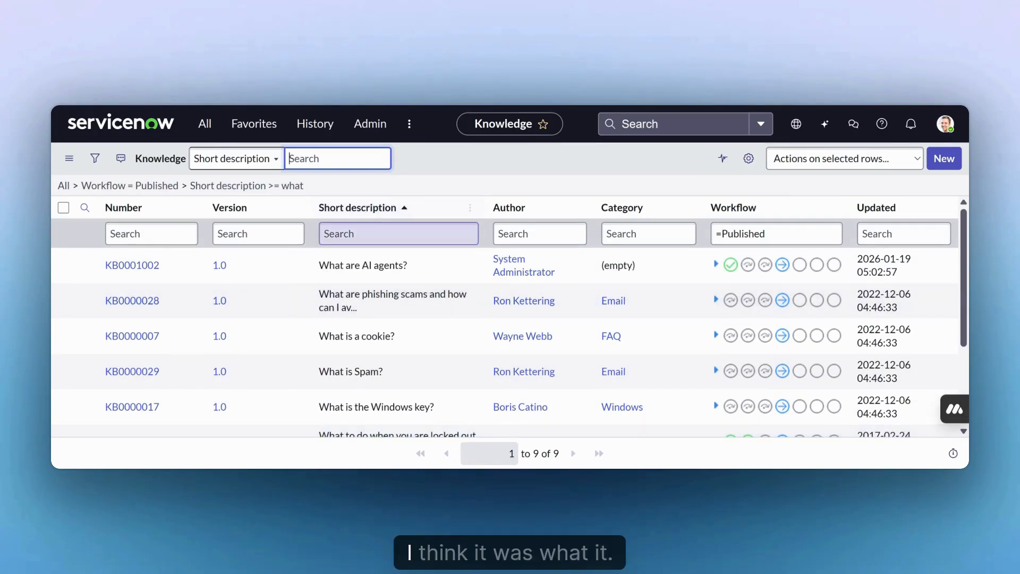